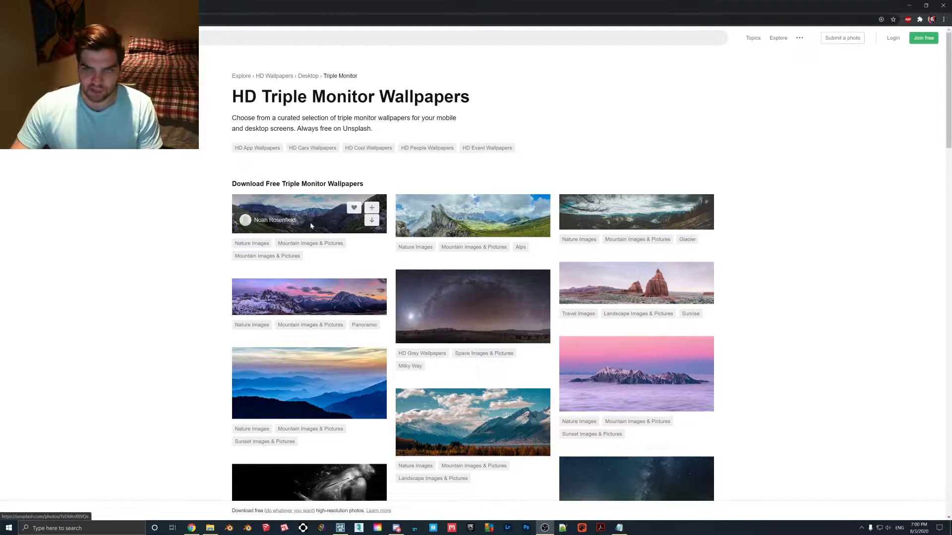
Download the first panoramic mountain photo from Unsplash's HD Triple Monitor Wallpapers page
{"action": "left_click", "coordinate": [340, 208]}
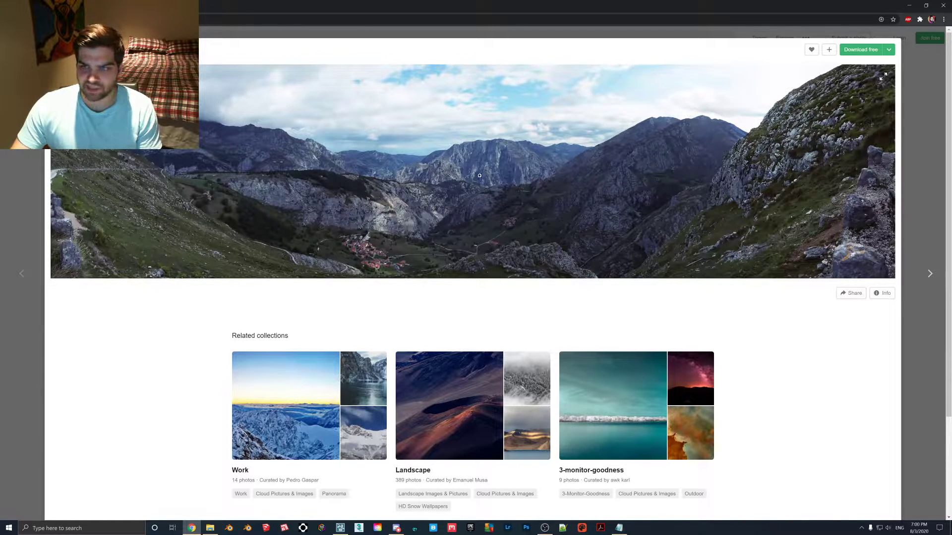
{"action": "left_click", "coordinate": [863, 51]}
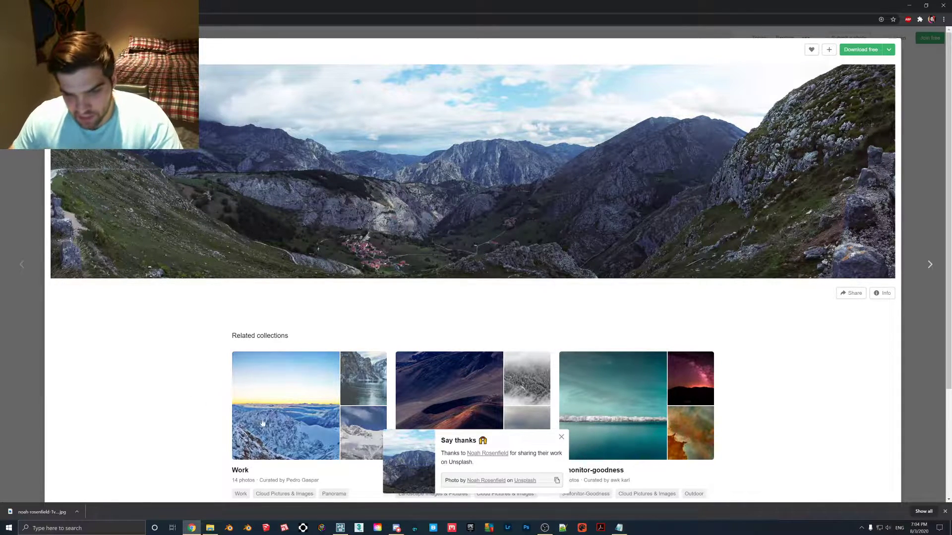
Switch to Blender, start a new General file and delete the default cube, light and camera
{"action": "left_click", "coordinate": [247, 528]}
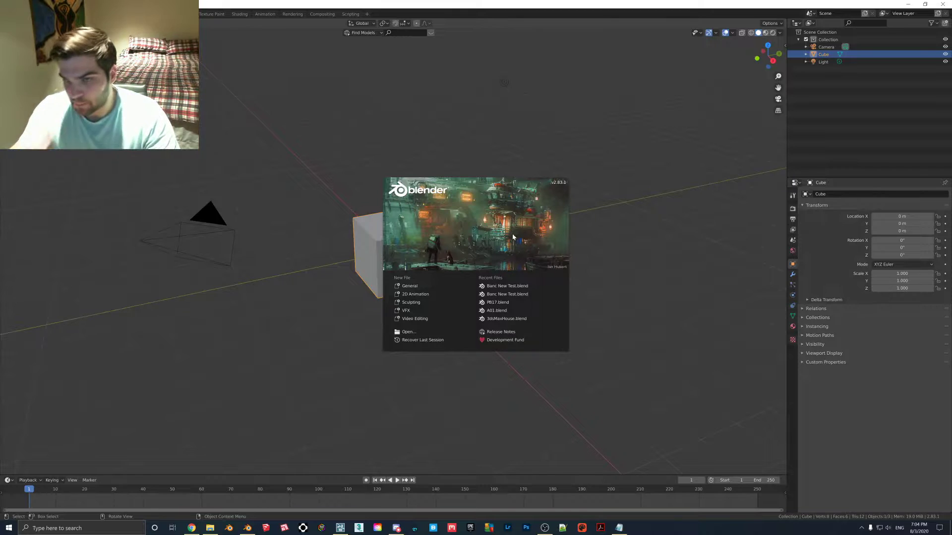
{"action": "left_click", "coordinate": [414, 286]}
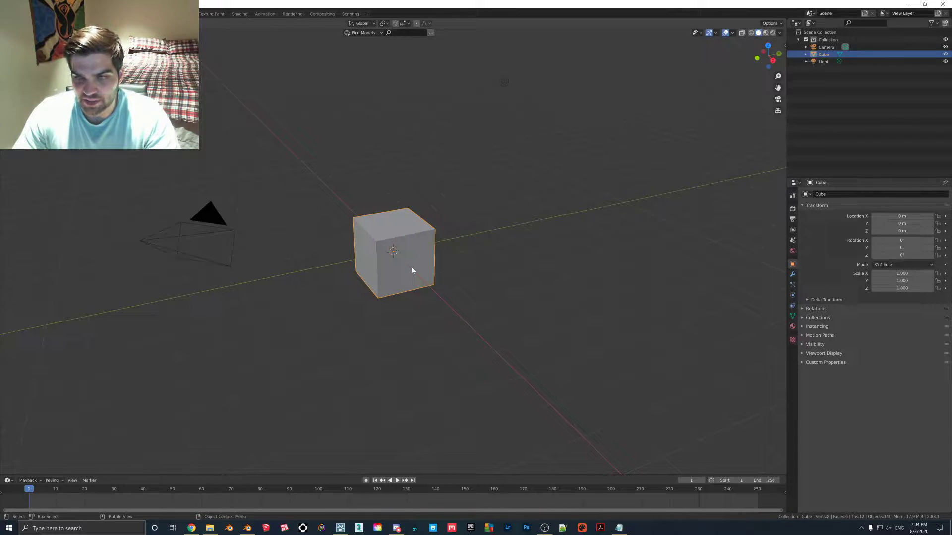
{"action": "key", "text": "Delete"}
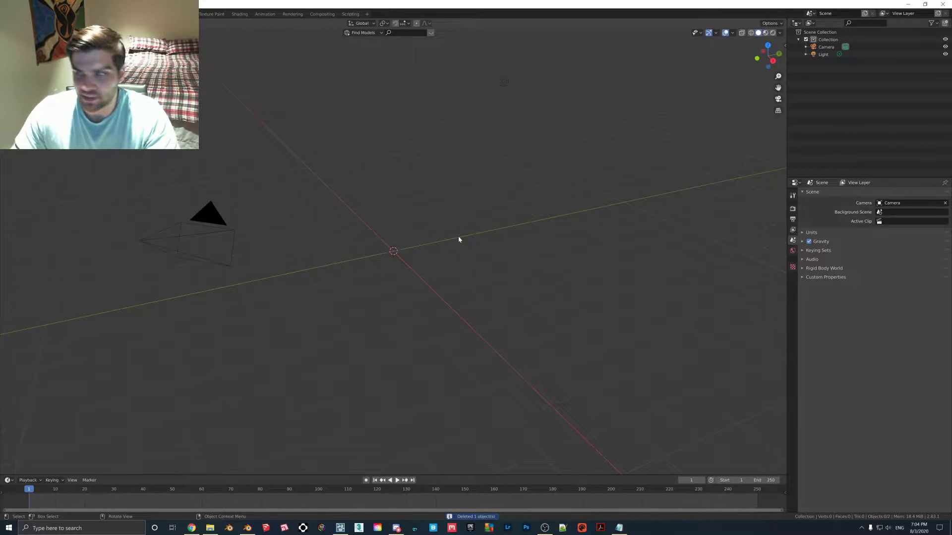
{"action": "left_click", "coordinate": [823, 47]}
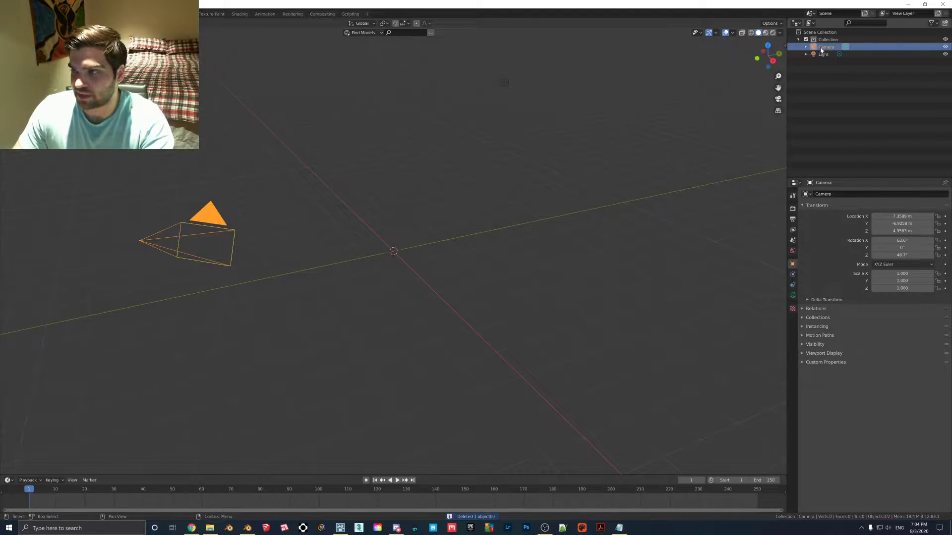
{"action": "left_click", "coordinate": [823, 54]}
{"action": "right_click", "coordinate": [823, 54]}
{"action": "left_click", "coordinate": [819, 72]}
{"action": "right_click", "coordinate": [829, 48]}
{"action": "left_click", "coordinate": [831, 50]}
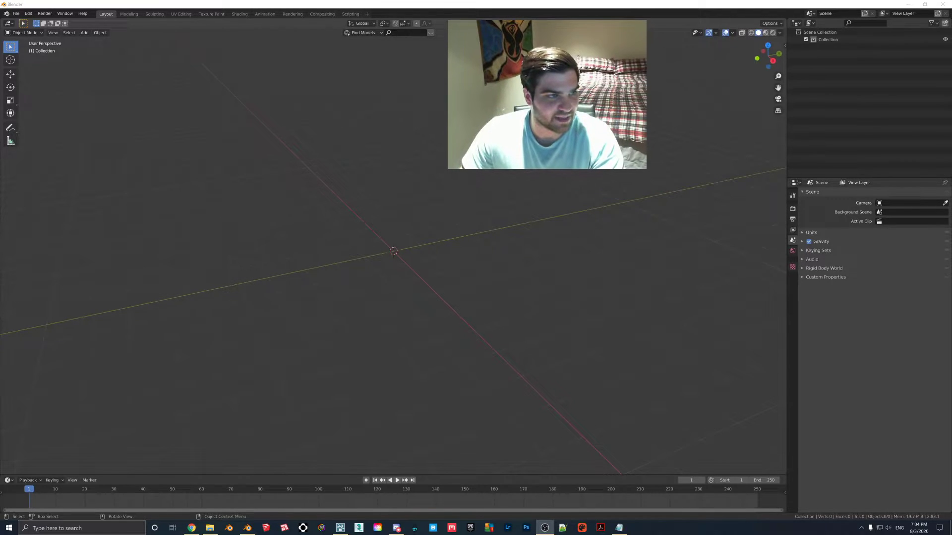
Search the add-ons for "images" to check whether Import Images as Planes is enabled
{"action": "left_click", "coordinate": [29, 14]}
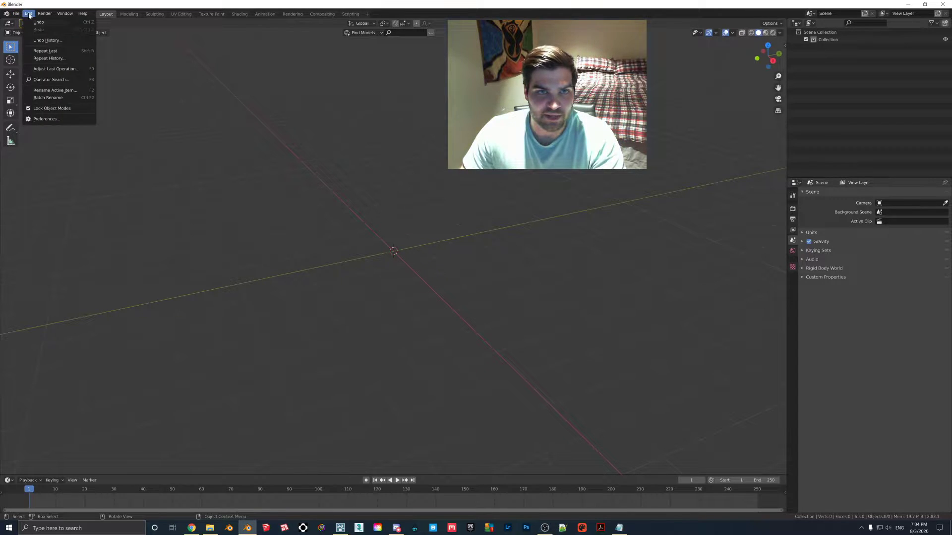
{"action": "left_click", "coordinate": [47, 119]}
{"action": "left_click", "coordinate": [213, 48]}
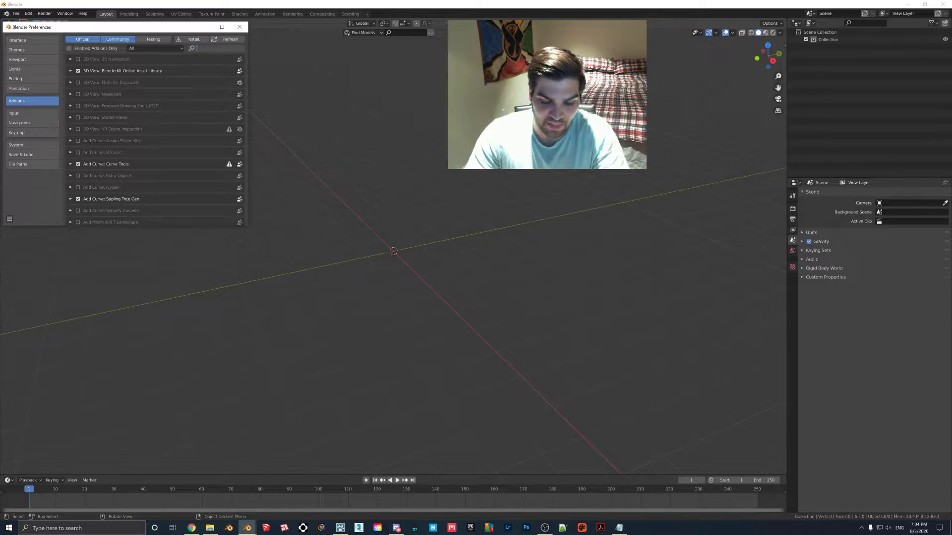
{"action": "type", "text": "images"}
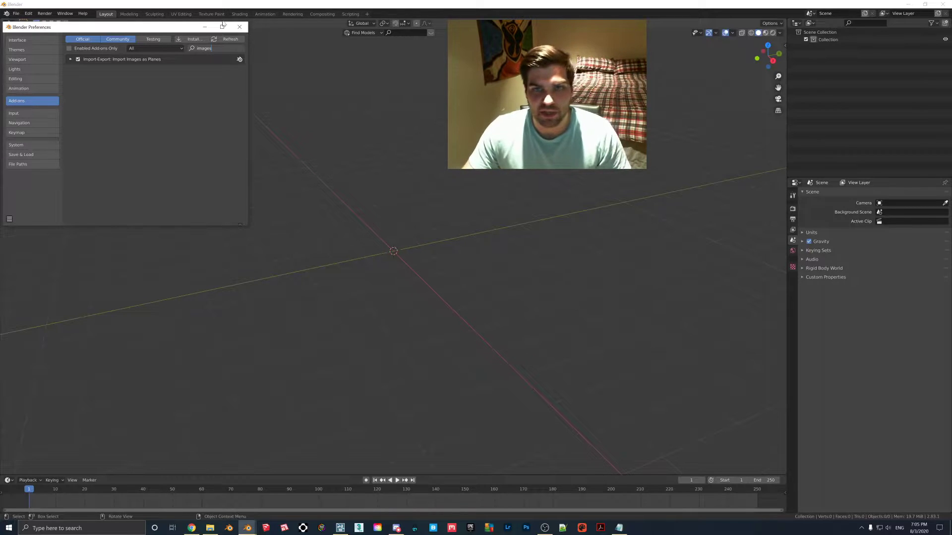
{"action": "left_click", "coordinate": [240, 27]}
Import the Forest 2 Background image as a plane from the Forest 2 Panos folder in the desktop's Panorama Backgrounds folder
{"action": "left_click", "coordinate": [15, 13]}
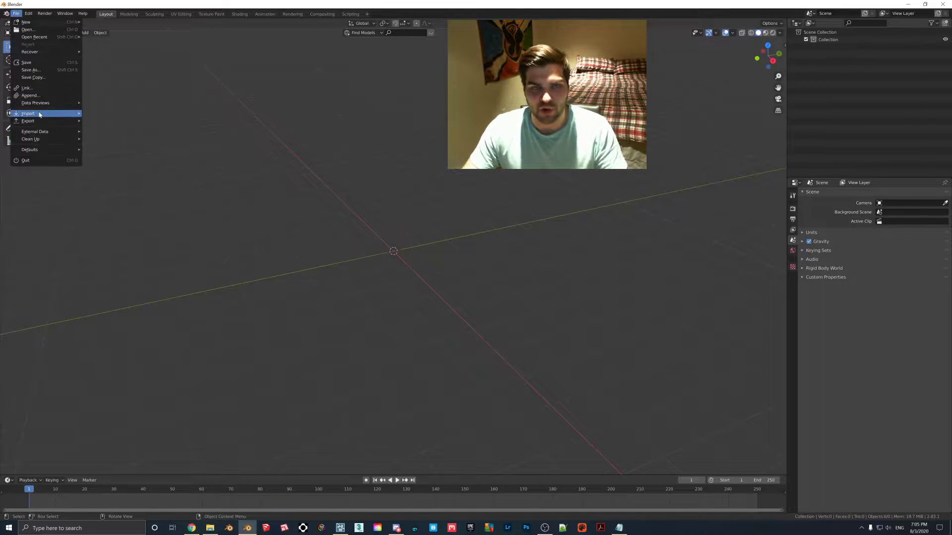
{"action": "mouse_move", "coordinate": [39, 115]}
{"action": "left_click", "coordinate": [121, 198]}
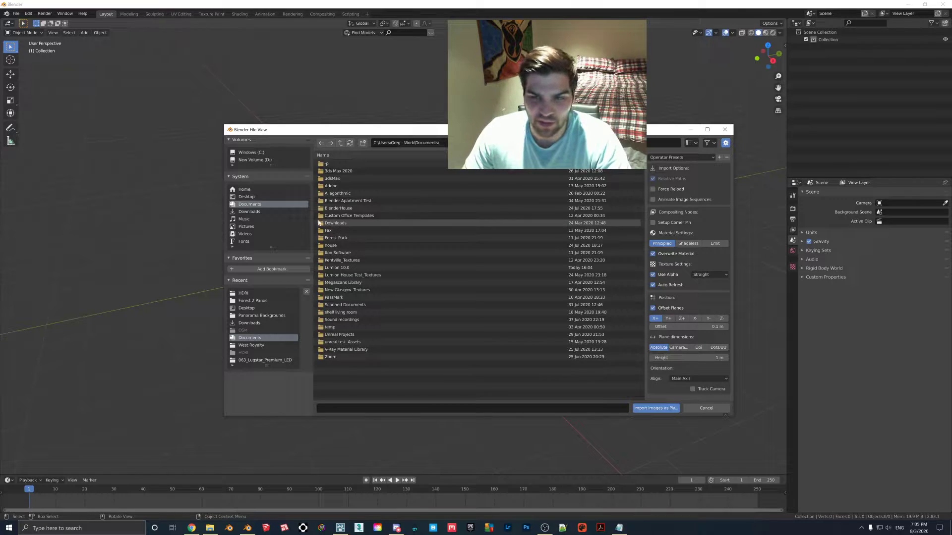
{"action": "left_click", "coordinate": [252, 198]}
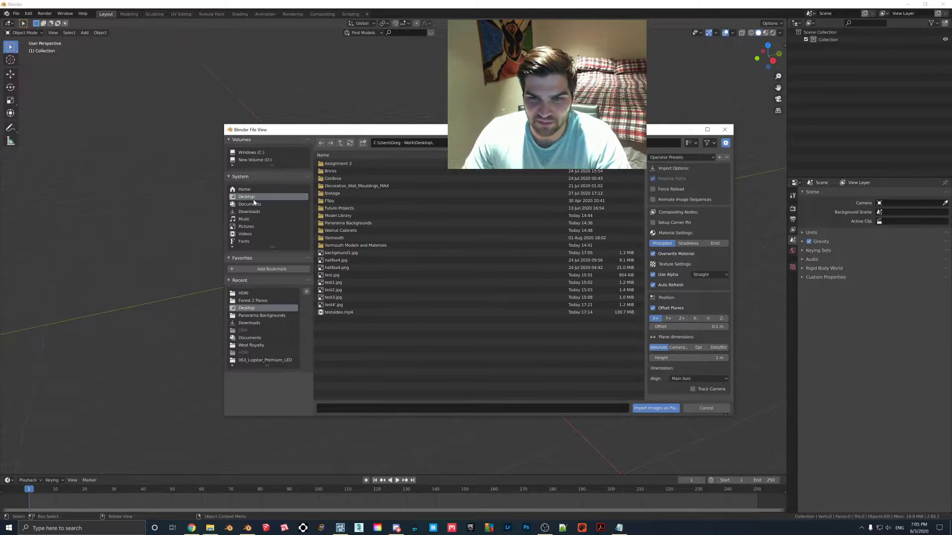
{"action": "double_click", "coordinate": [357, 223]}
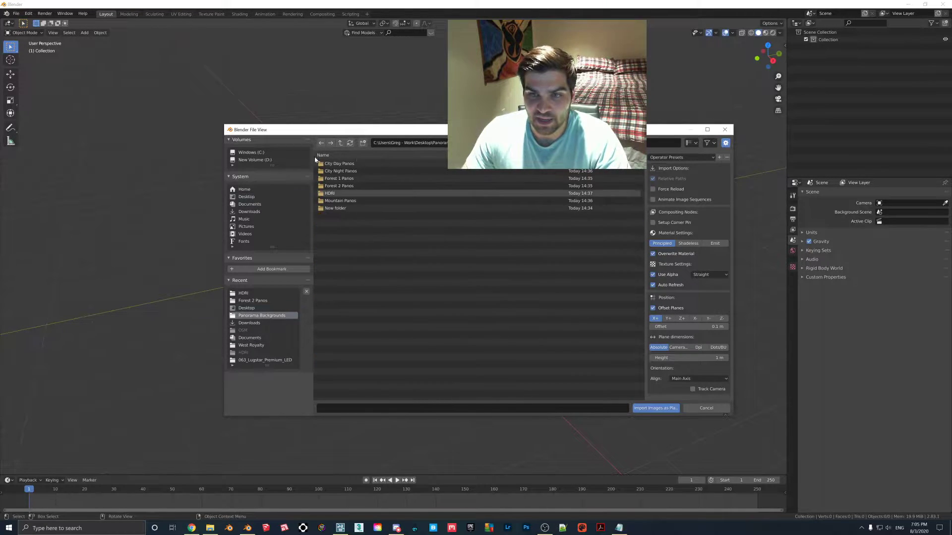
{"action": "double_click", "coordinate": [343, 186]}
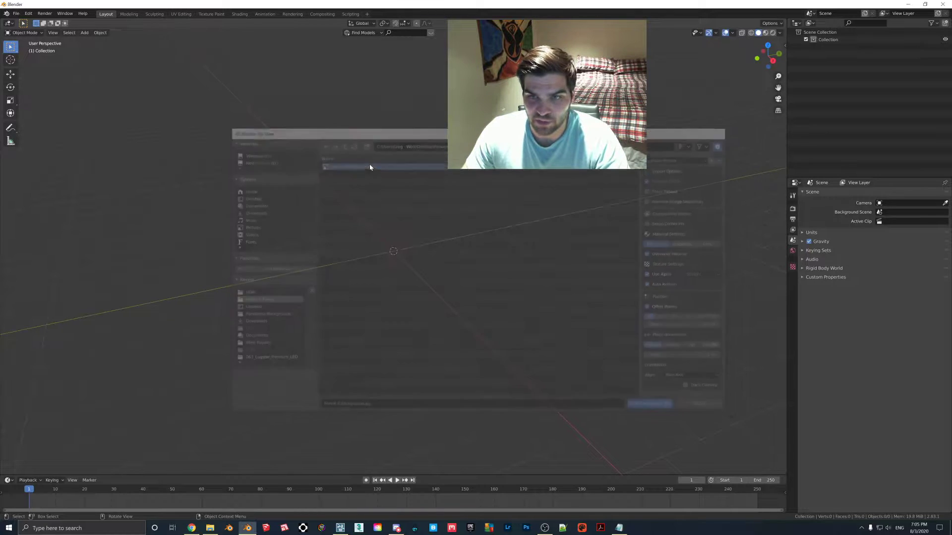
{"action": "double_click", "coordinate": [371, 165]}
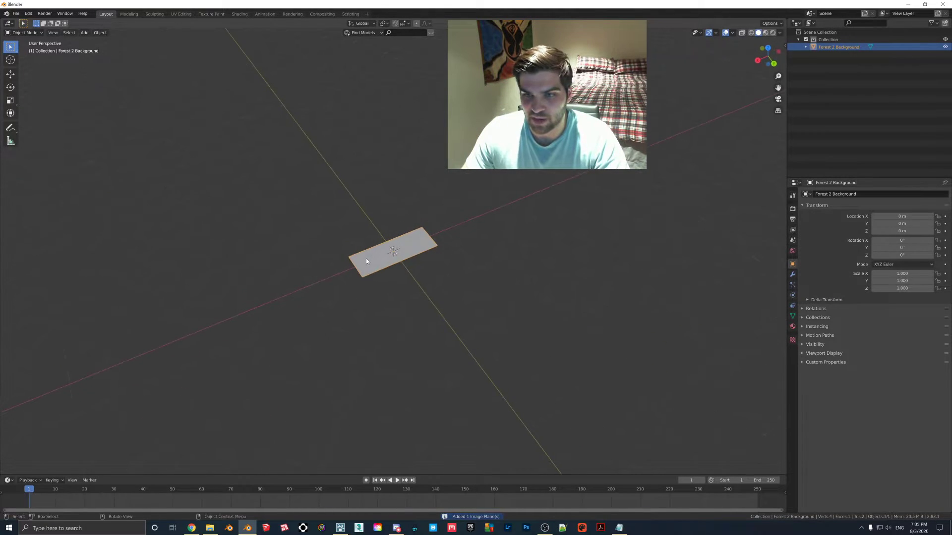
Show the Forest 2 Background plane's transform values and apply its object transform
{"action": "middle_click_drag", "start_coordinate": [367, 256], "coordinate": [398, 248]}
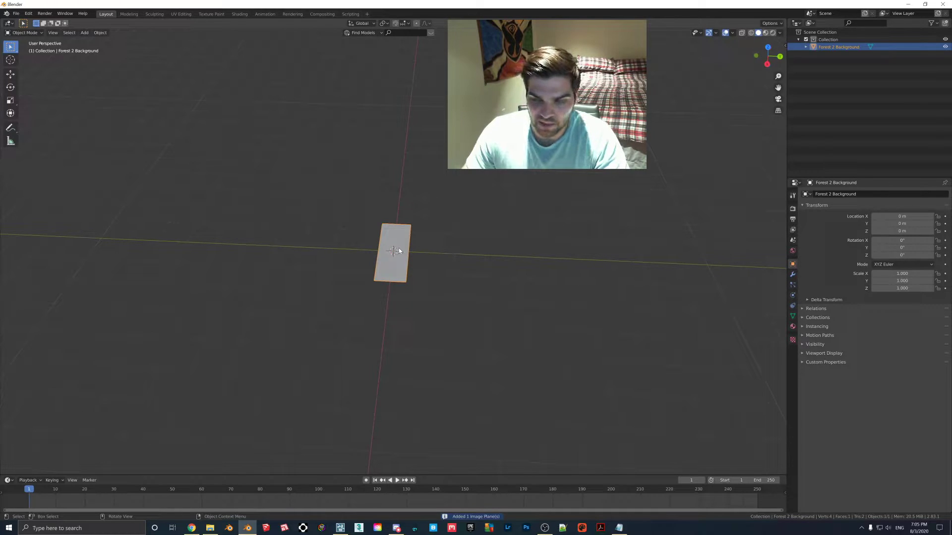
{"action": "key", "text": "n"}
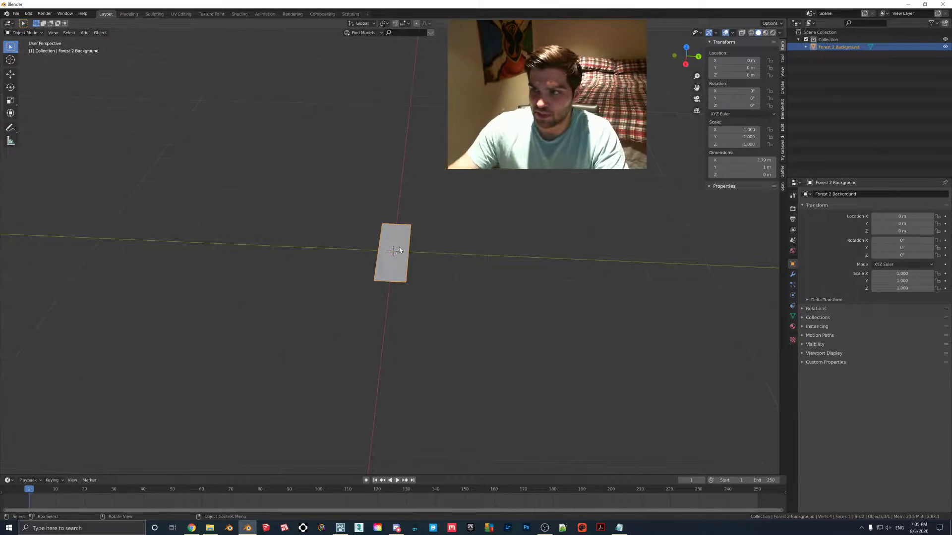
{"action": "left_click", "coordinate": [727, 92]}
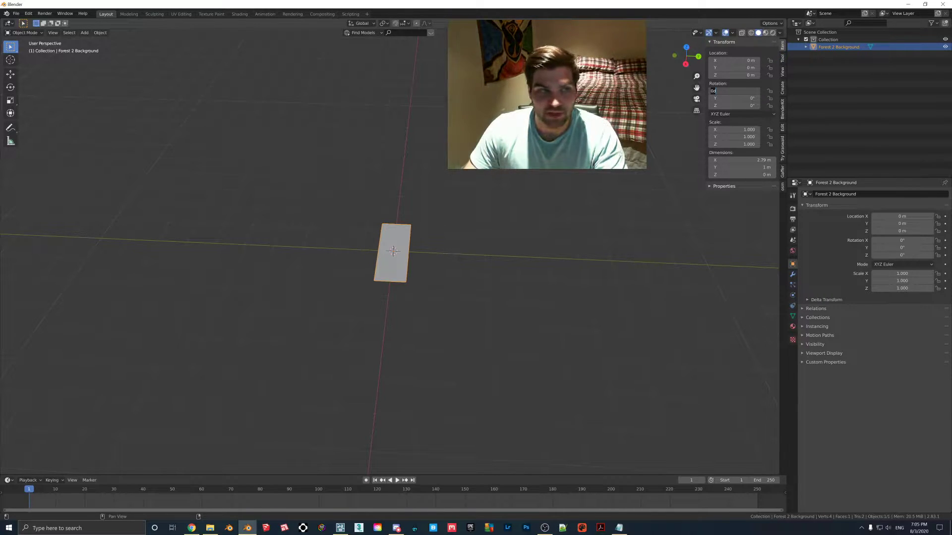
{"action": "key", "text": "Return"}
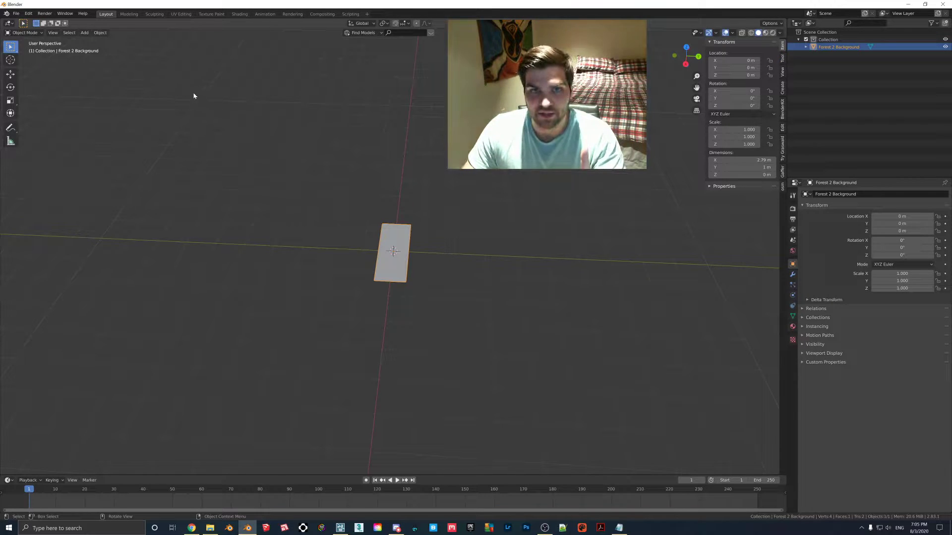
{"action": "left_click", "coordinate": [100, 32]}
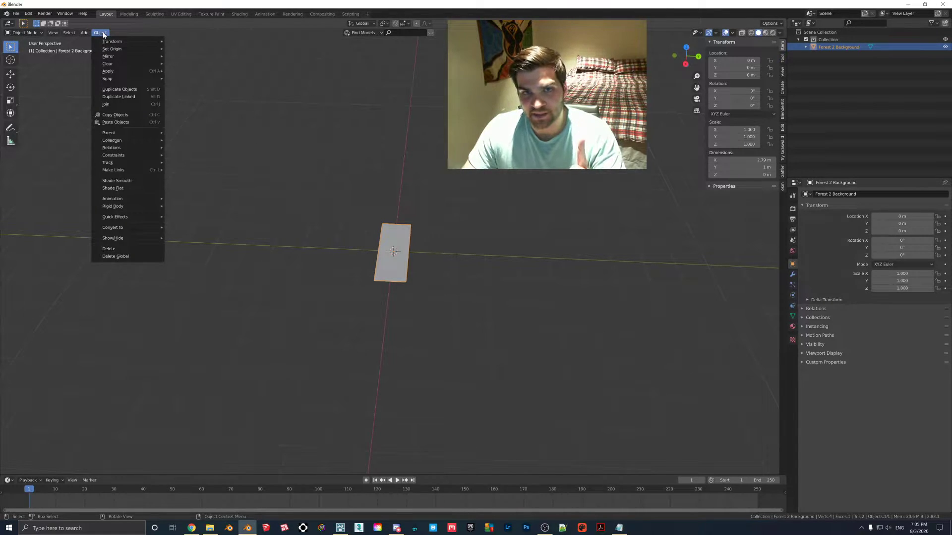
{"action": "mouse_move", "coordinate": [113, 69]}
{"action": "left_click", "coordinate": [175, 80]}
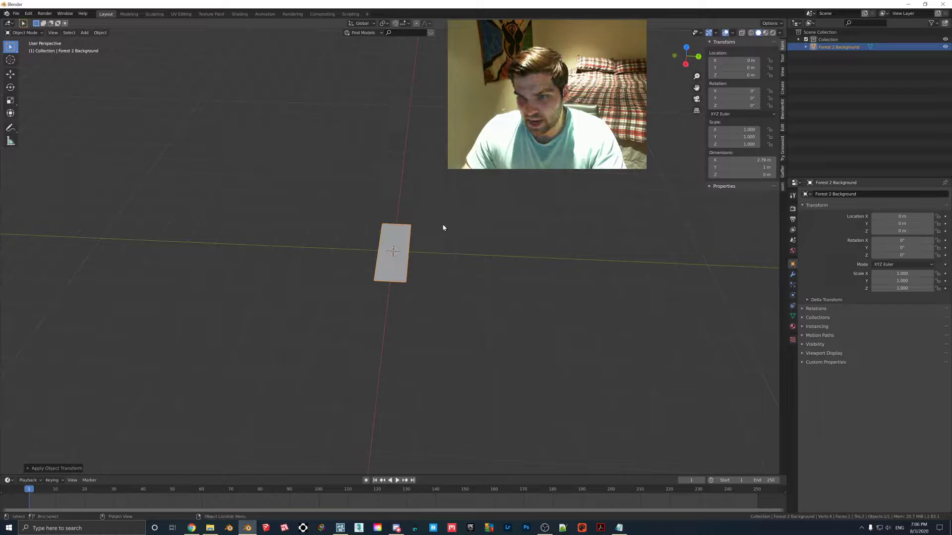
Rotate the Forest 2 Background plane 90° about the global X axis so it stands upright
{"action": "left_click", "coordinate": [401, 236]}
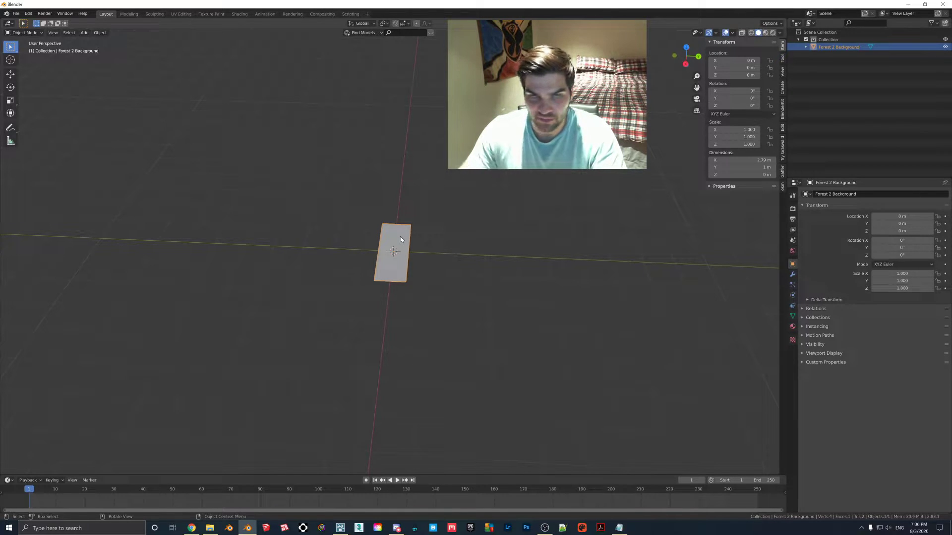
{"action": "key", "text": "r"}
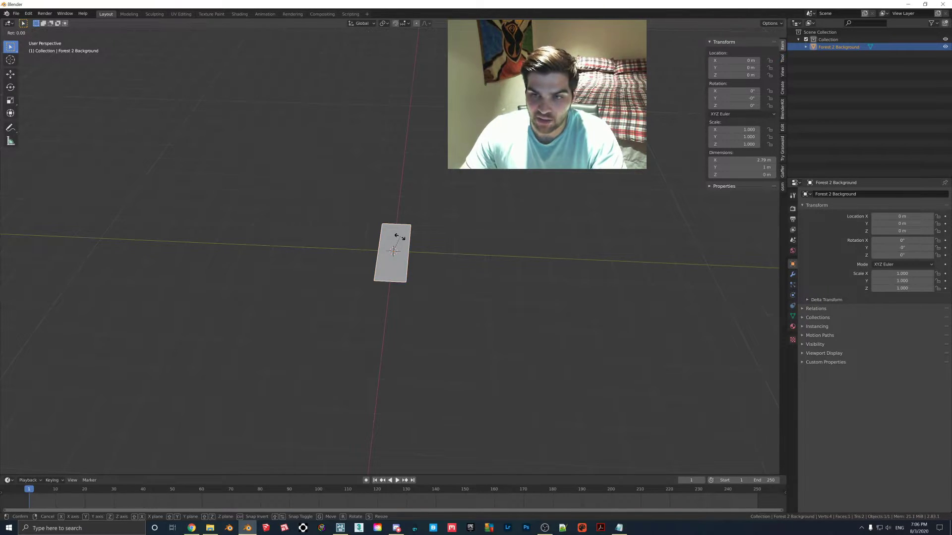
{"action": "key", "text": "x"}
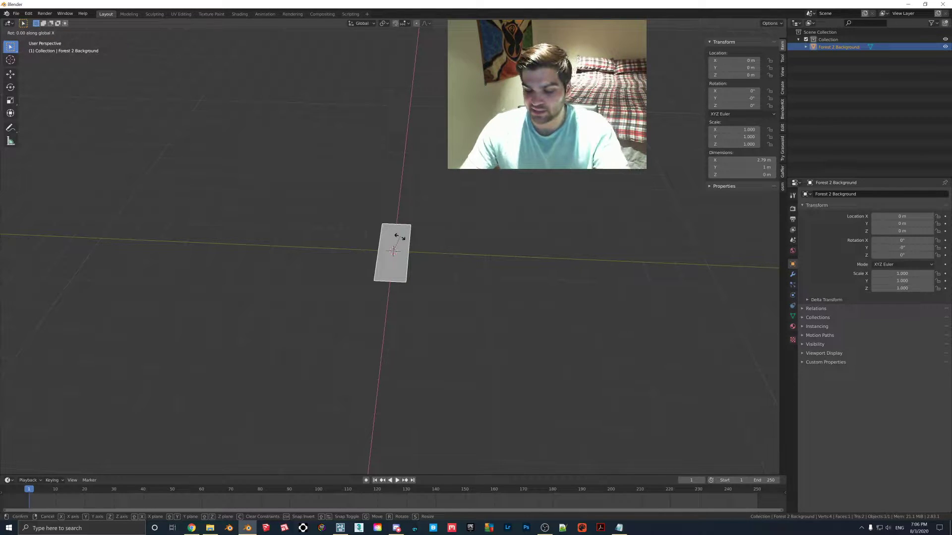
{"action": "type", "text": "90"}
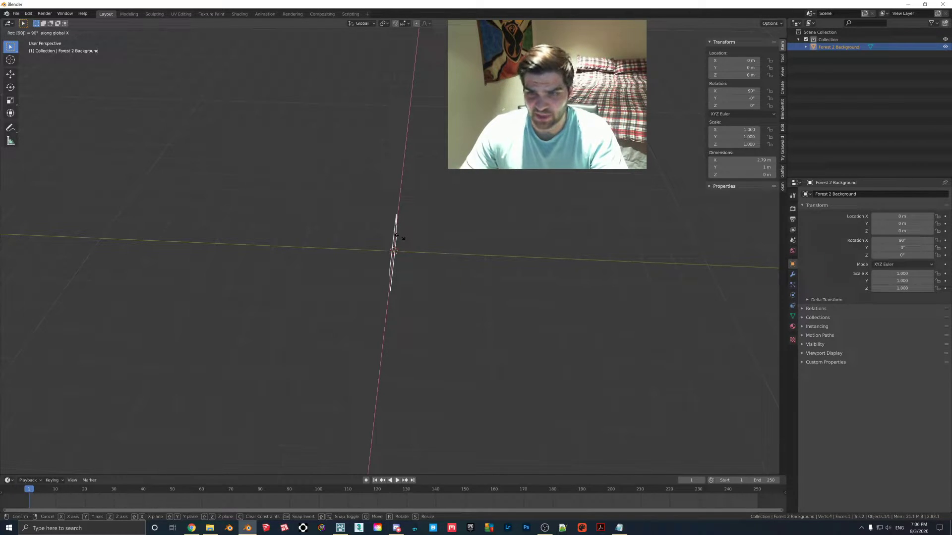
{"action": "key", "text": "Return"}
Turn on the face orientation overlay and examine the front and back sides of the upright plane
{"action": "middle_click_drag", "start_coordinate": [401, 239], "coordinate": [362, 229]}
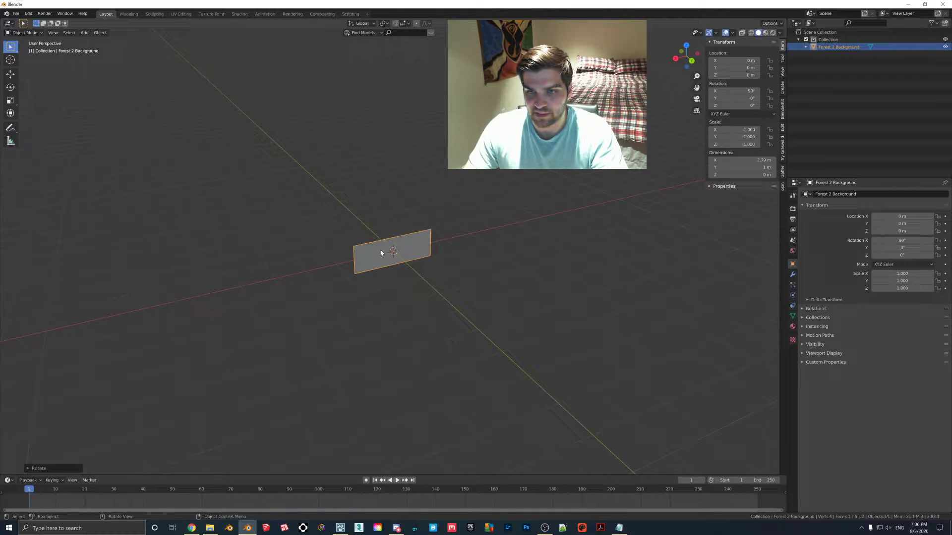
{"action": "left_click", "coordinate": [732, 33]}
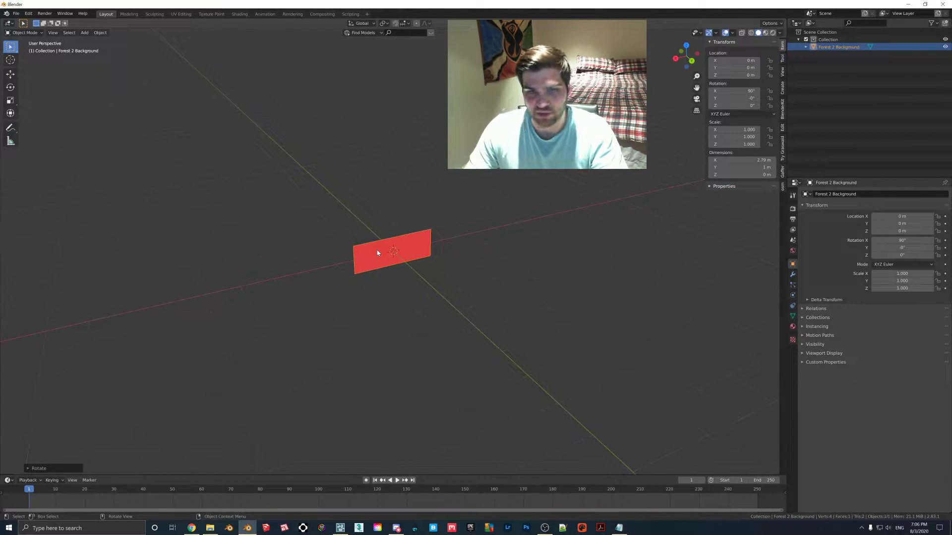
{"action": "middle_click_drag", "start_coordinate": [376, 250], "coordinate": [441, 254]}
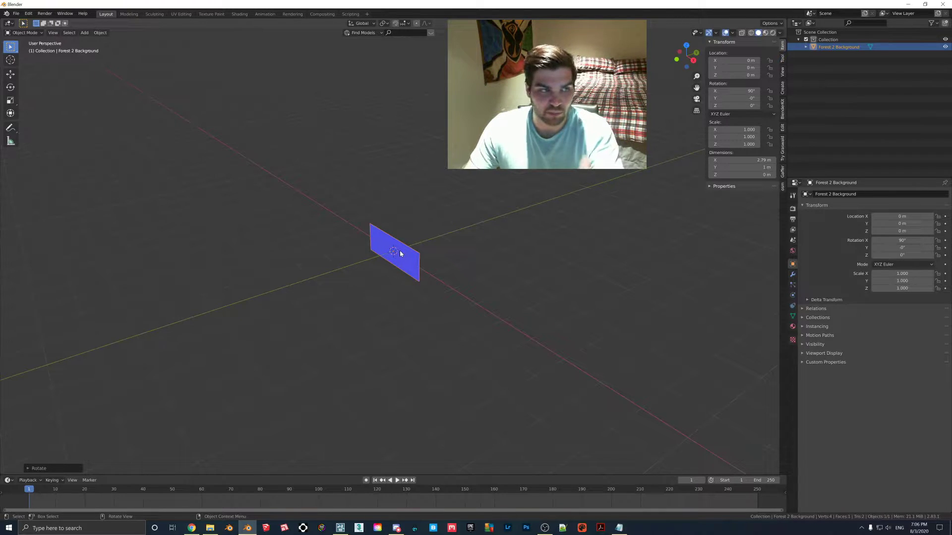
{"action": "middle_click_drag", "start_coordinate": [402, 251], "coordinate": [377, 256]}
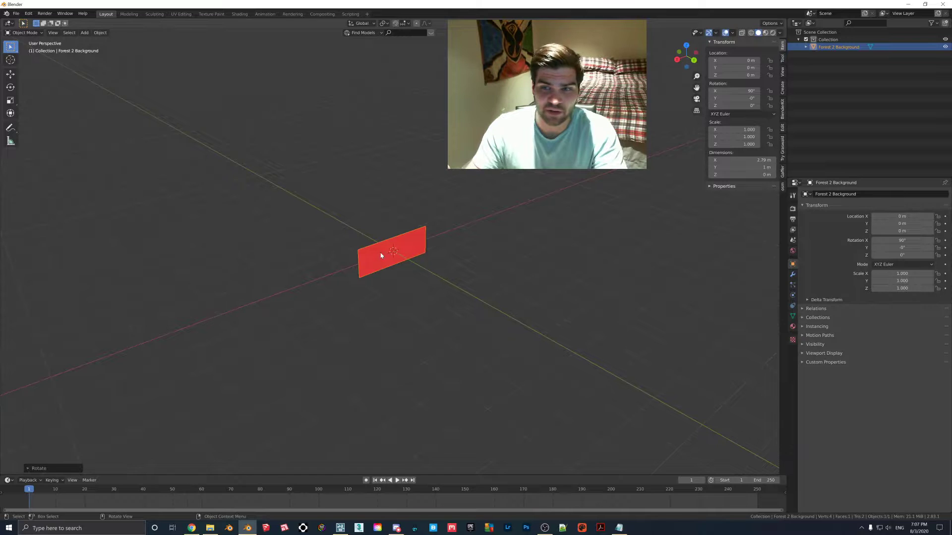
{"action": "middle_click_drag", "start_coordinate": [381, 256], "coordinate": [432, 254]}
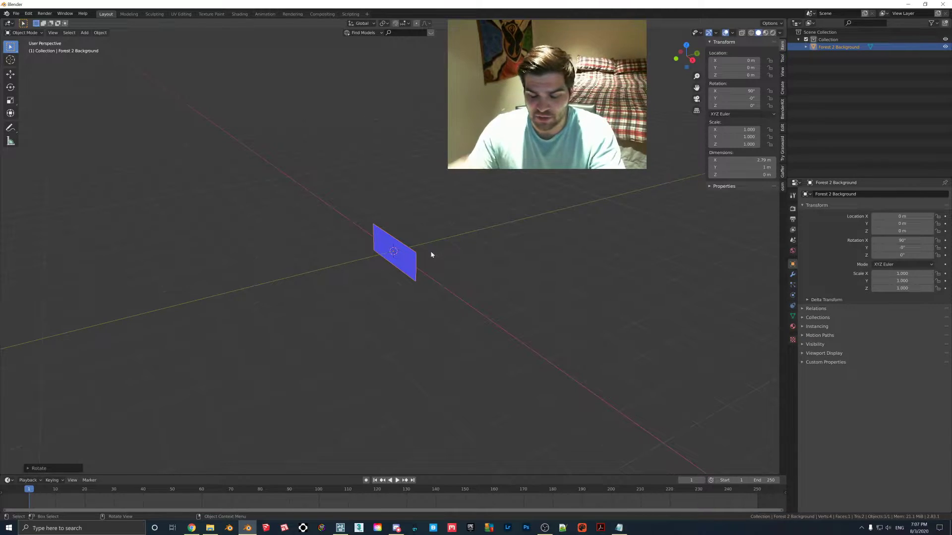
{"action": "middle_click_drag", "start_coordinate": [425, 254], "coordinate": [446, 254]}
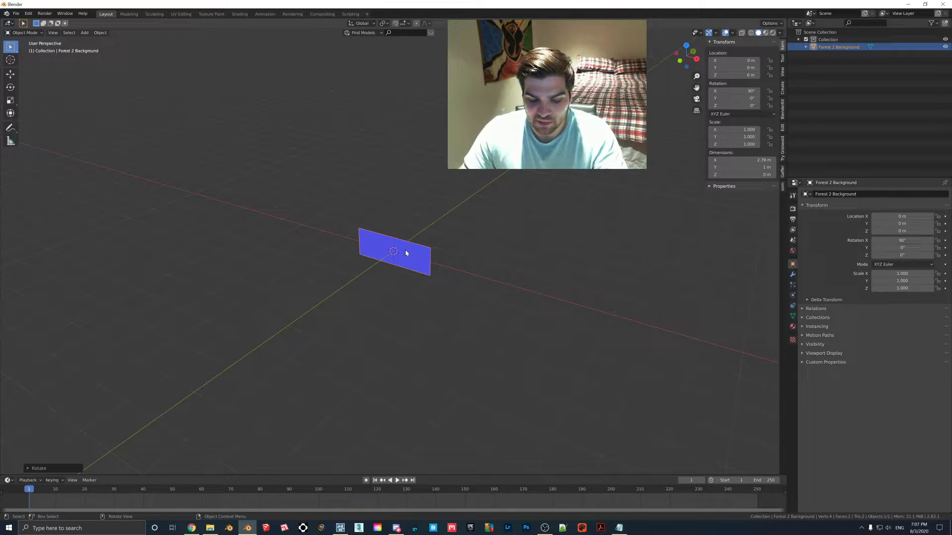
Switch the viewport shading to Material Preview to display the forest image on the plane
{"action": "key", "text": "z"}
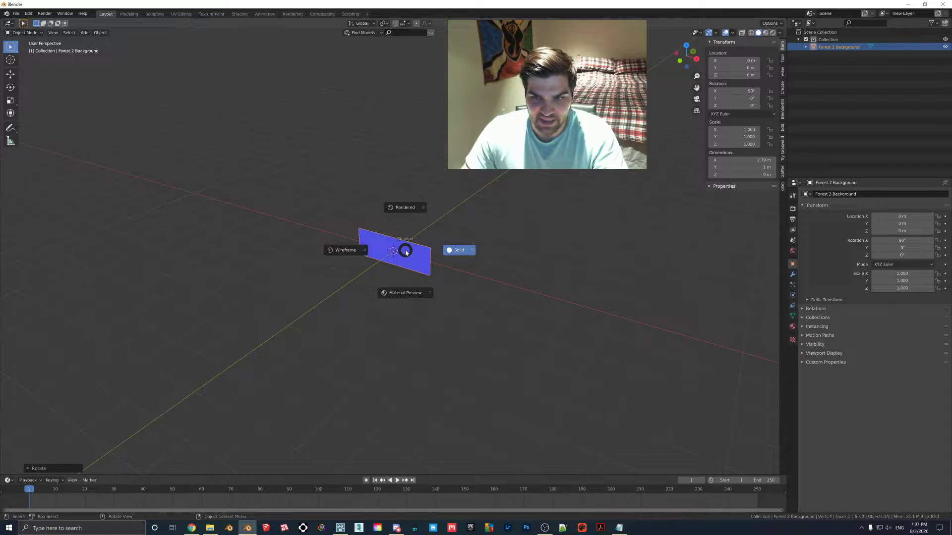
{"action": "left_click", "coordinate": [406, 292]}
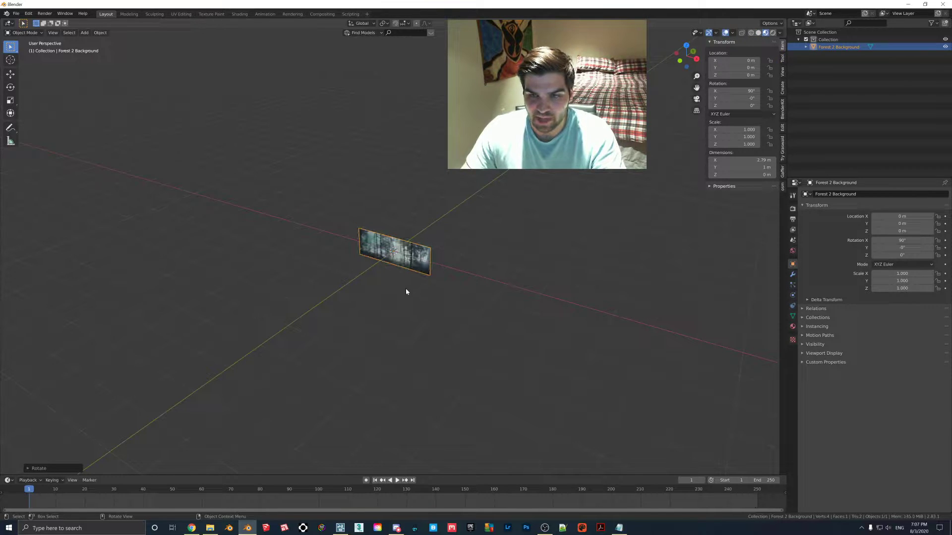
{"action": "middle_click_drag", "start_coordinate": [416, 263], "coordinate": [397, 240]}
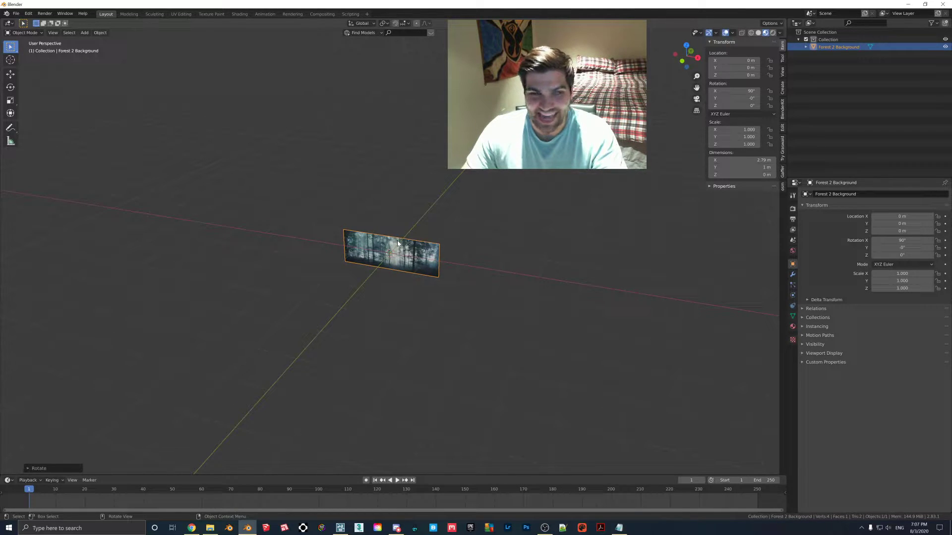
Scale the Forest 2 Background plane up uniformly by about 10.04 and apply its scale
{"action": "key", "text": "s"}
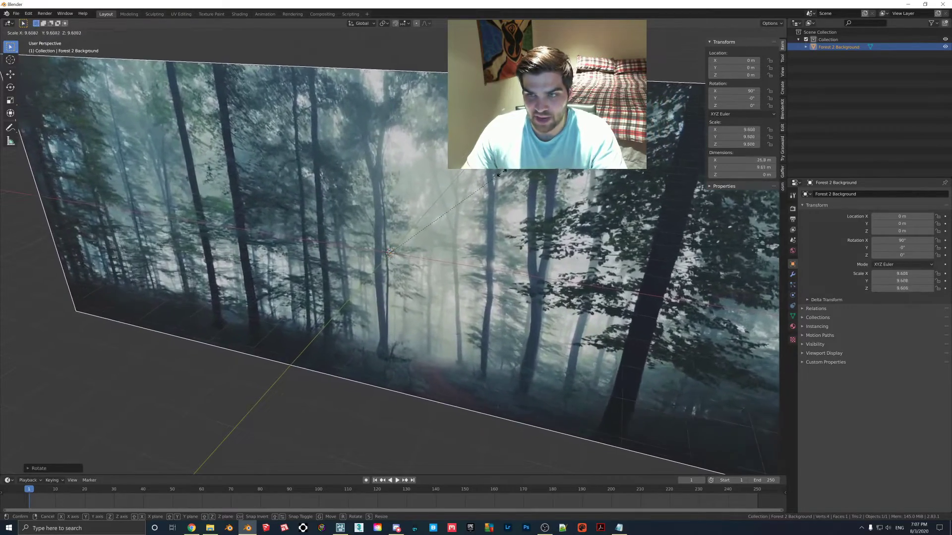
{"action": "left_click", "coordinate": [503, 171]}
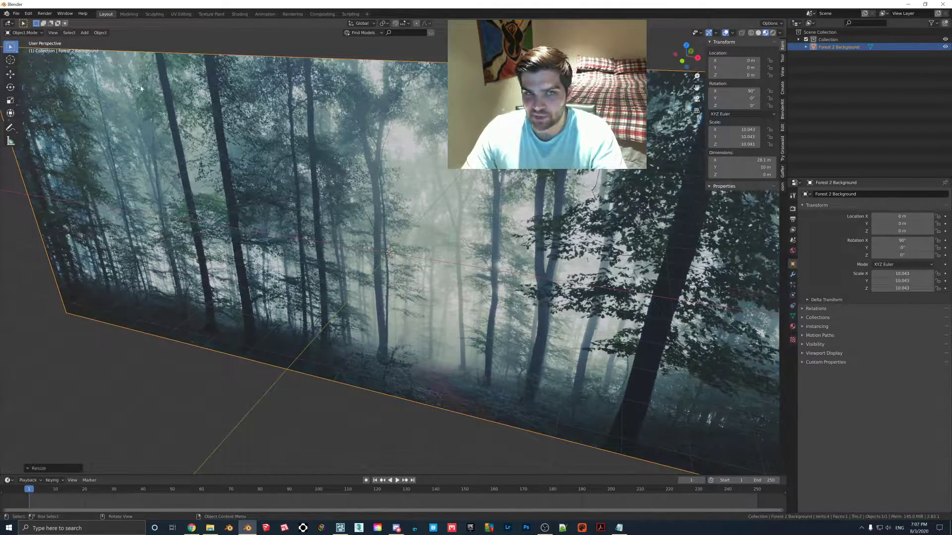
{"action": "left_click", "coordinate": [106, 35]}
{"action": "mouse_move", "coordinate": [129, 73]}
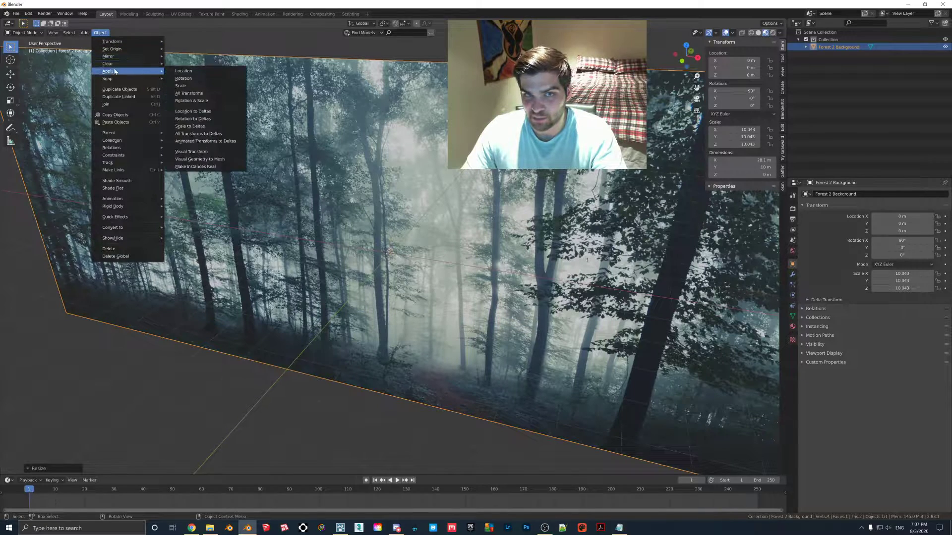
{"action": "left_click", "coordinate": [180, 86]}
Apply the rotation of the enlarged Forest 2 Background plane
{"action": "left_click", "coordinate": [100, 32]}
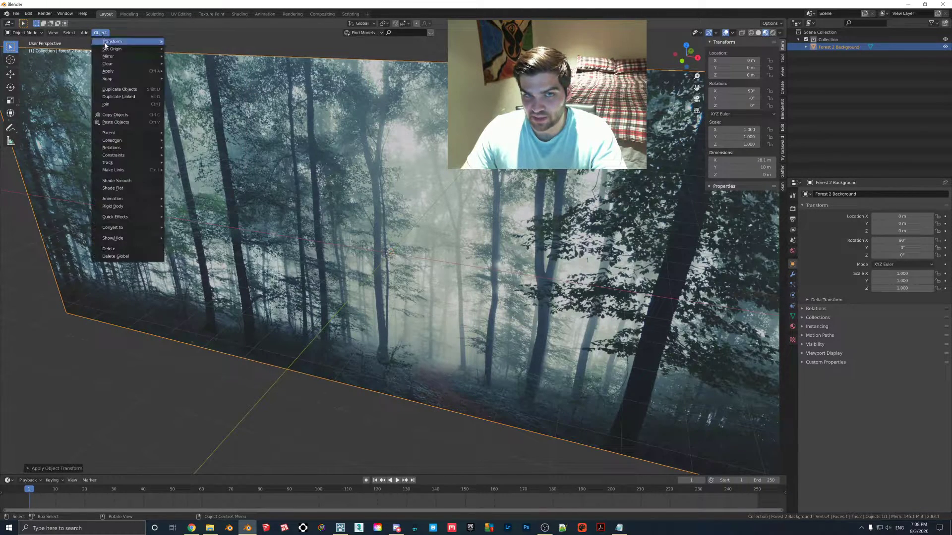
{"action": "mouse_move", "coordinate": [116, 67]}
{"action": "left_click", "coordinate": [183, 71]}
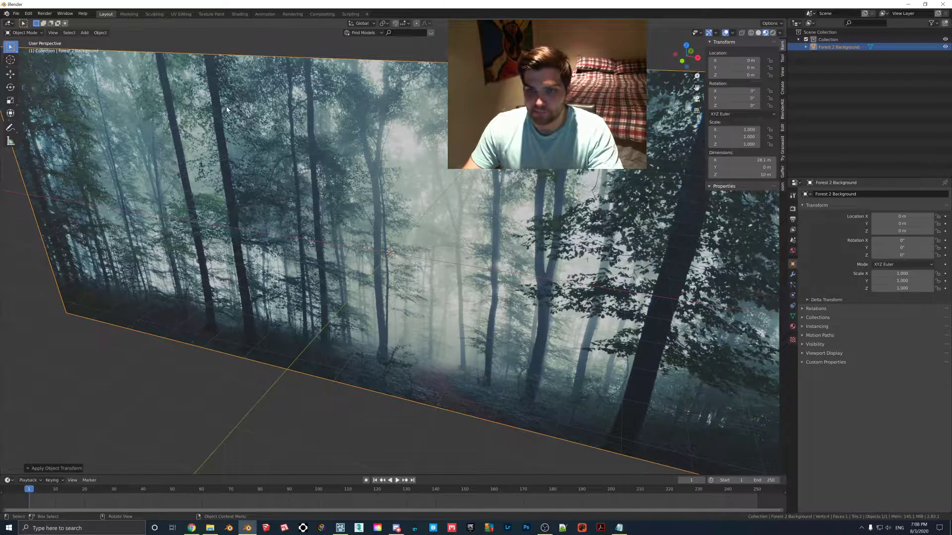
Add a Plain Axes empty at the world origin
{"action": "scroll", "coordinate": [393, 139], "scroll_direction": "down", "scroll_amount": 2}
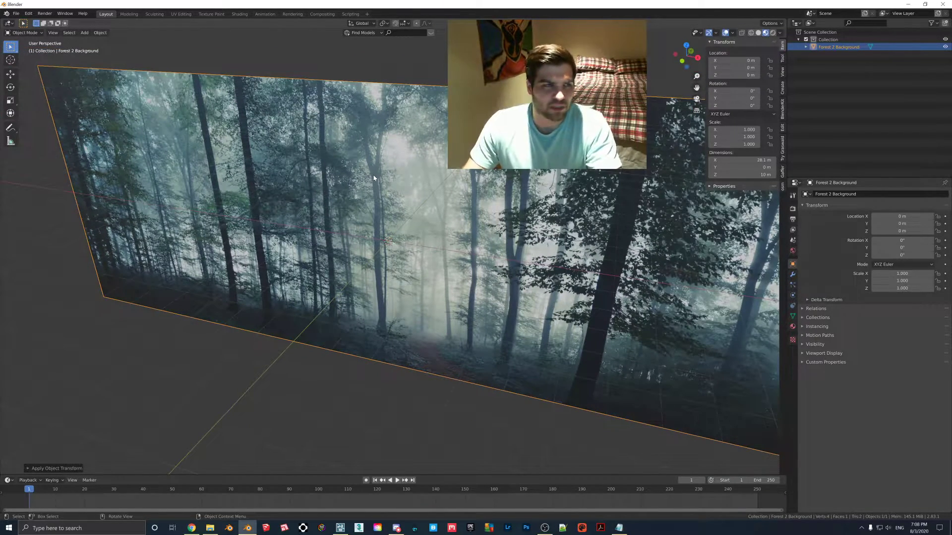
{"action": "scroll", "coordinate": [374, 178], "scroll_direction": "down", "scroll_amount": 1}
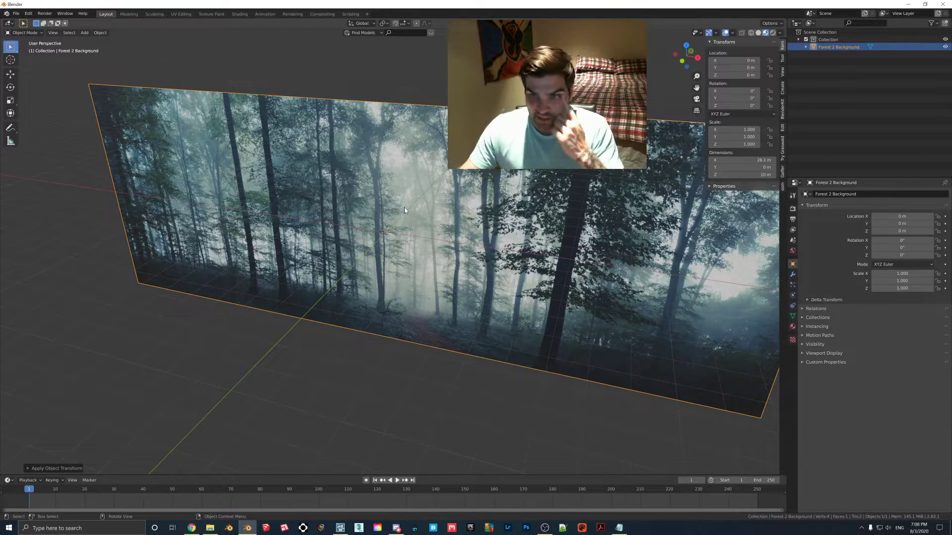
{"action": "middle_click_drag", "start_coordinate": [404, 210], "coordinate": [411, 212]}
{"action": "scroll", "coordinate": [410, 211], "scroll_direction": "down", "scroll_amount": 1}
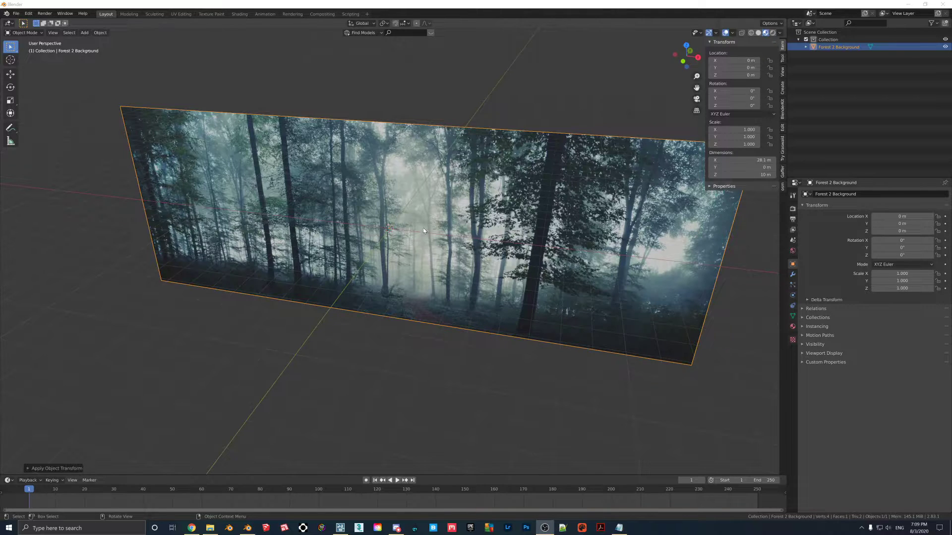
{"action": "middle_click_drag", "start_coordinate": [430, 219], "coordinate": [447, 226]}
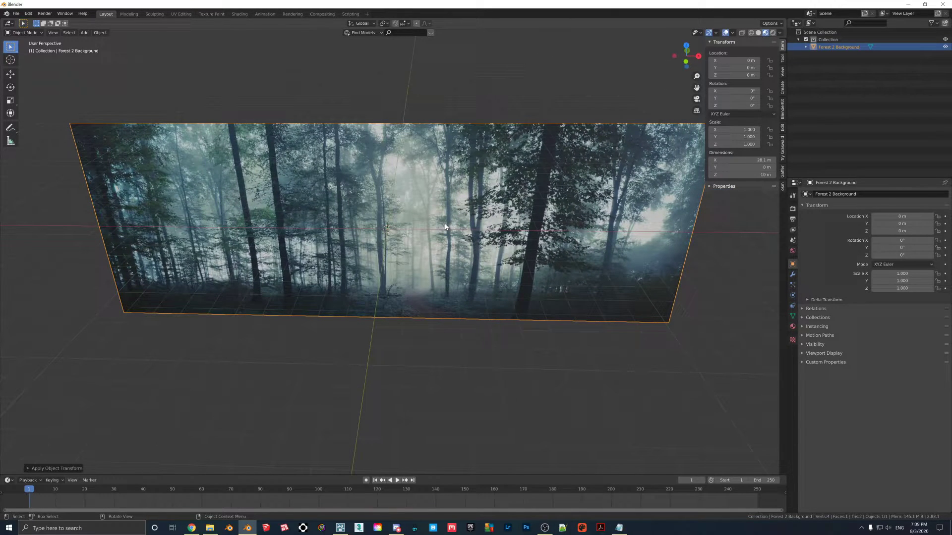
{"action": "key", "text": "shift+s"}
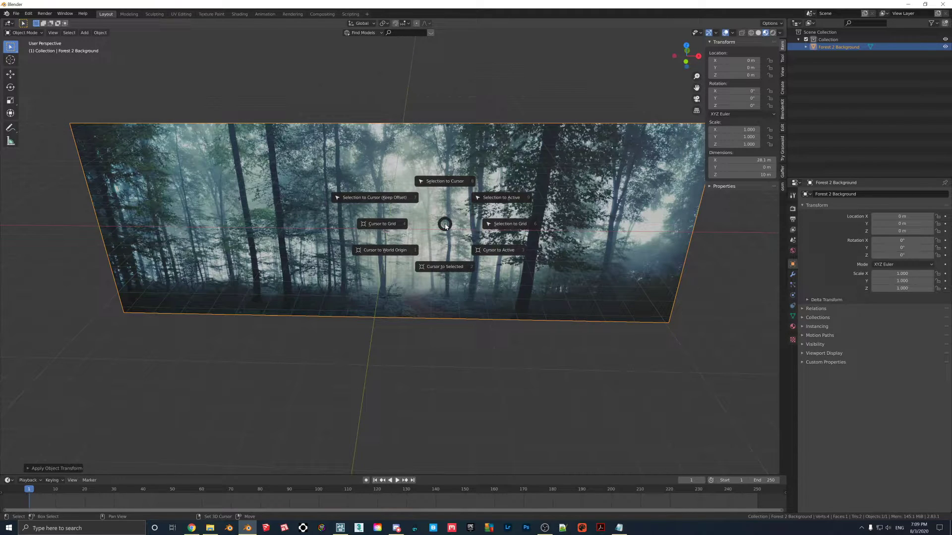
{"action": "key", "text": "Escape"}
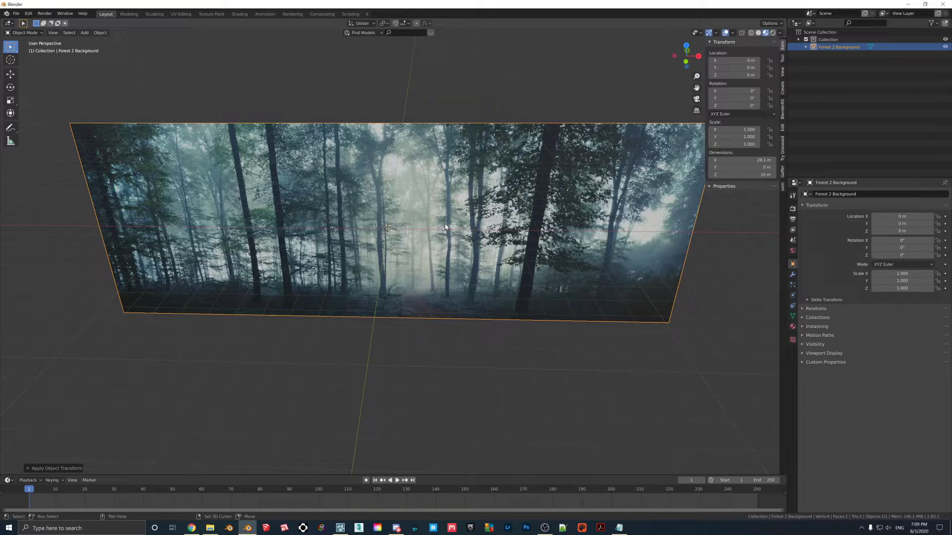
{"action": "key", "text": "shift+a"}
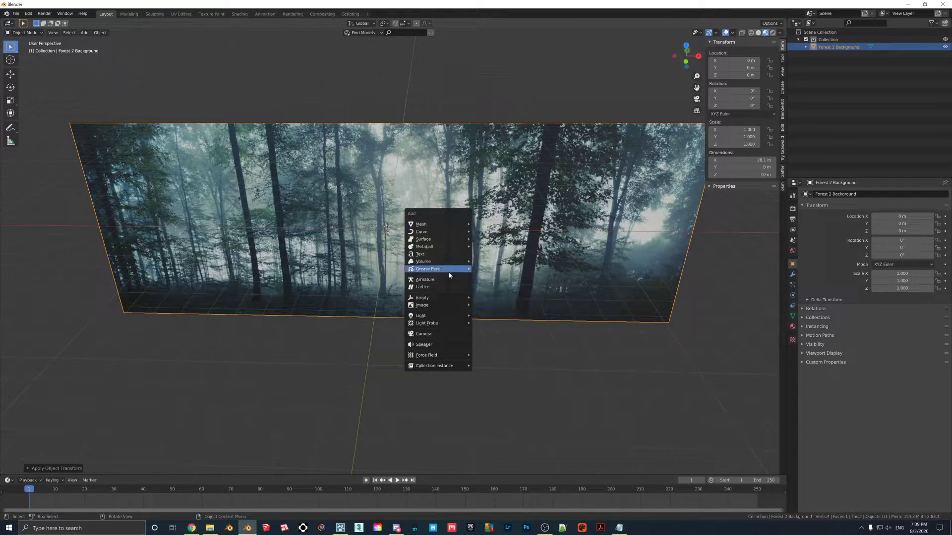
{"action": "mouse_move", "coordinate": [443, 298]}
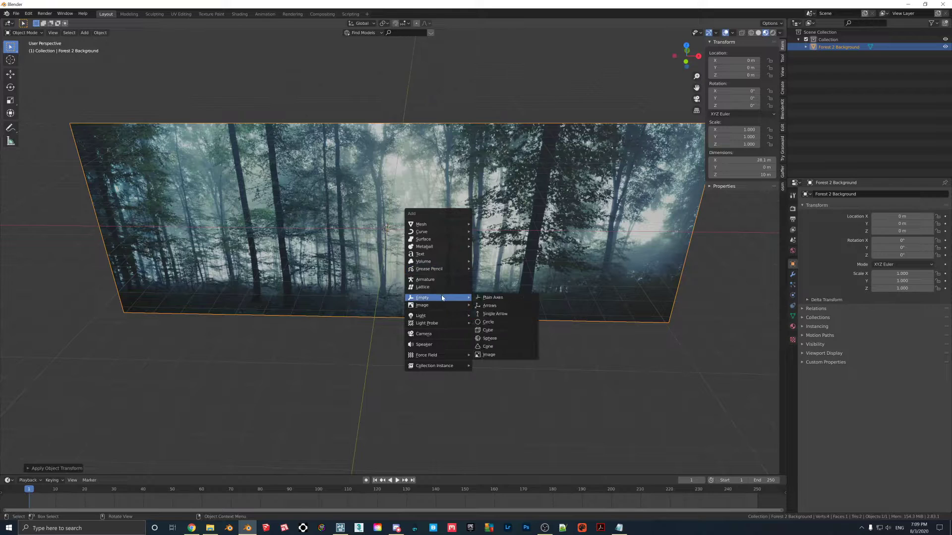
{"action": "left_click", "coordinate": [486, 301]}
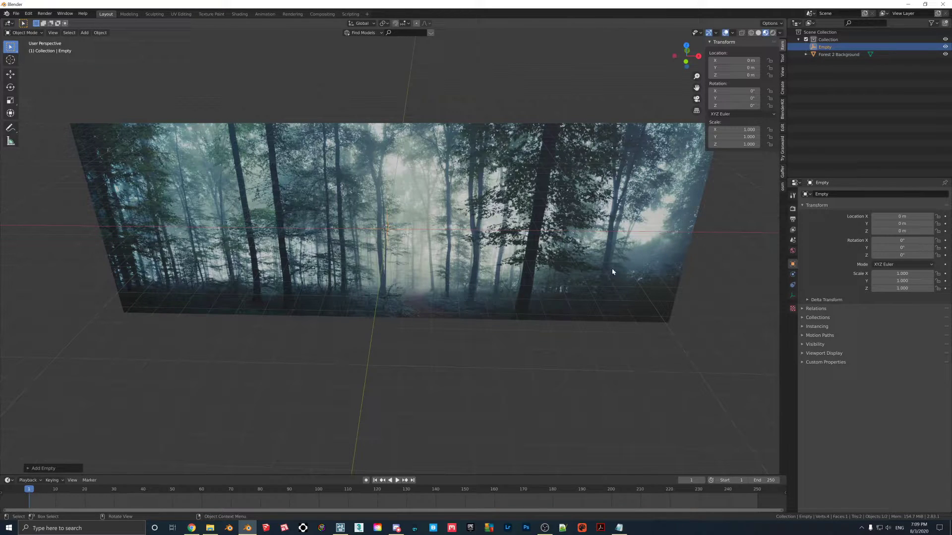
Add a Simple Deform modifier to the Forest 2 Background plane and set its mode to Bend
{"action": "left_click", "coordinate": [586, 193]}
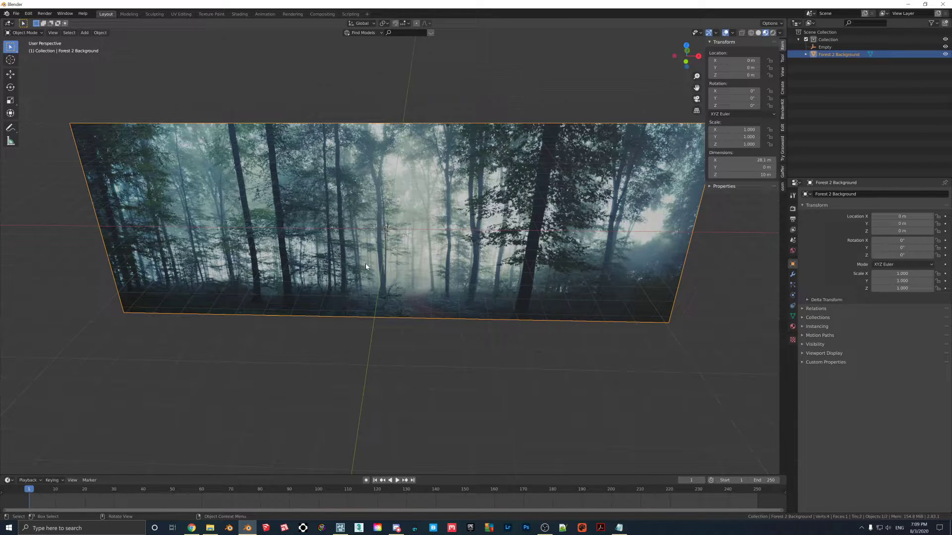
{"action": "left_click", "coordinate": [792, 275]}
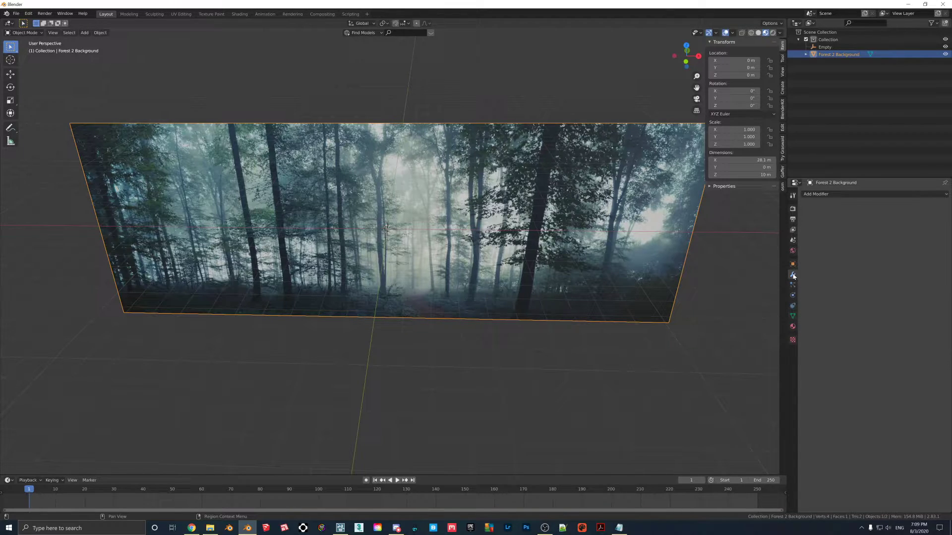
{"action": "left_click", "coordinate": [841, 195]}
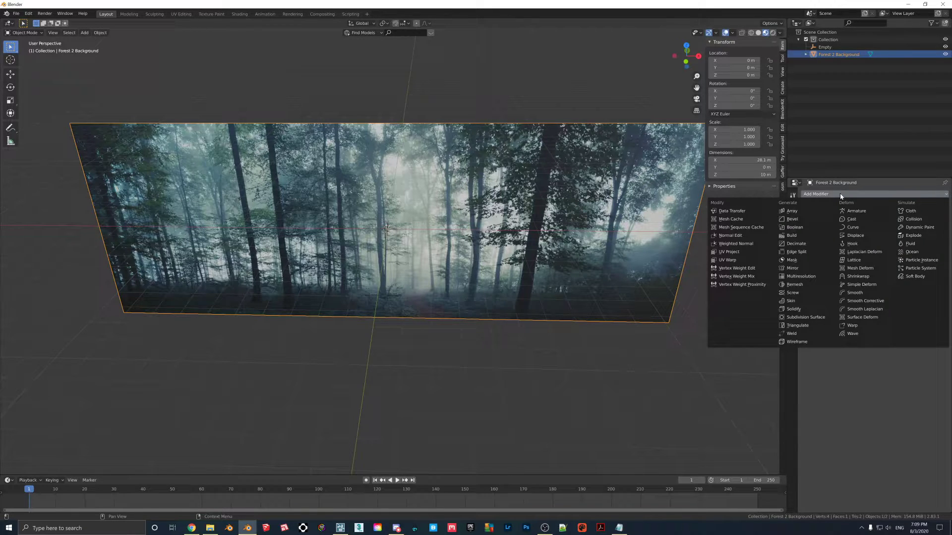
{"action": "left_click", "coordinate": [853, 285]}
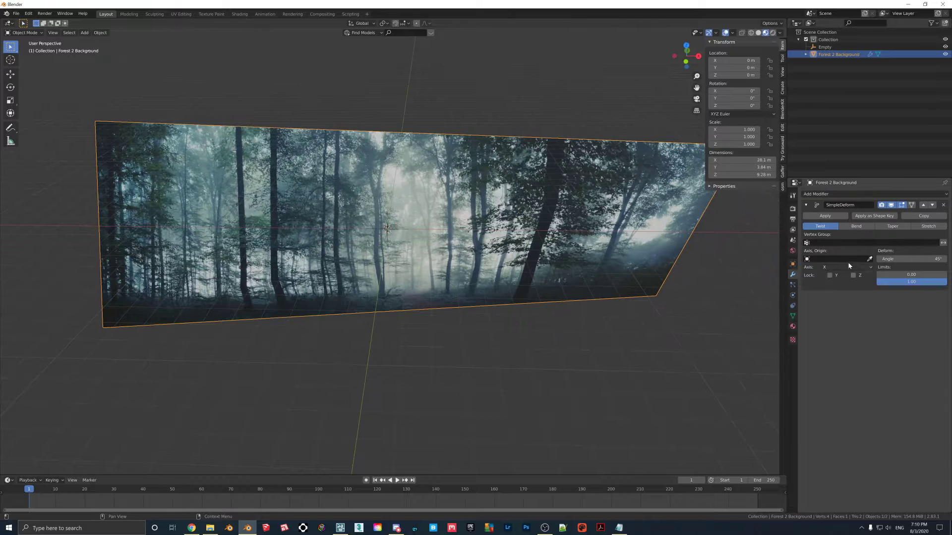
{"action": "left_click", "coordinate": [850, 228]}
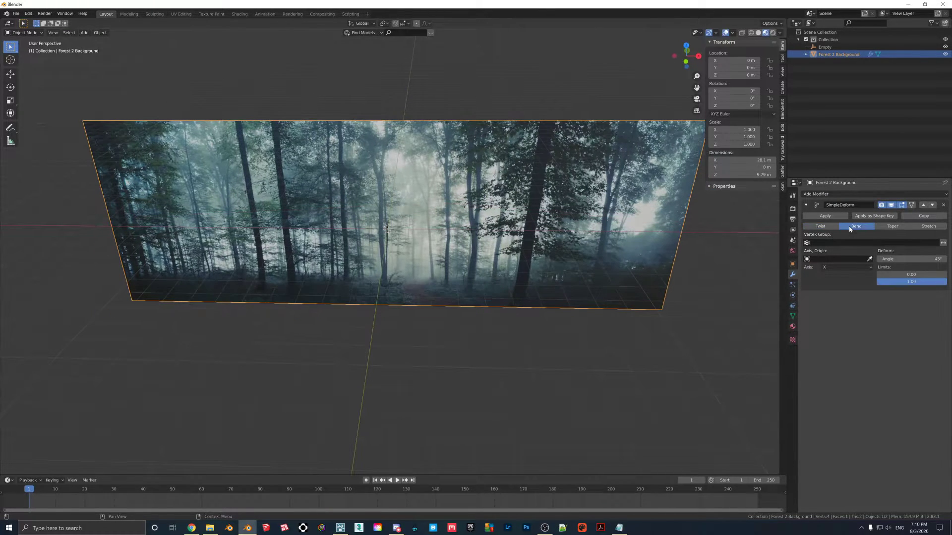
Set the Simple Deform modifier's axis to Z and use the Empty as its axis origin
{"action": "left_click", "coordinate": [847, 267]}
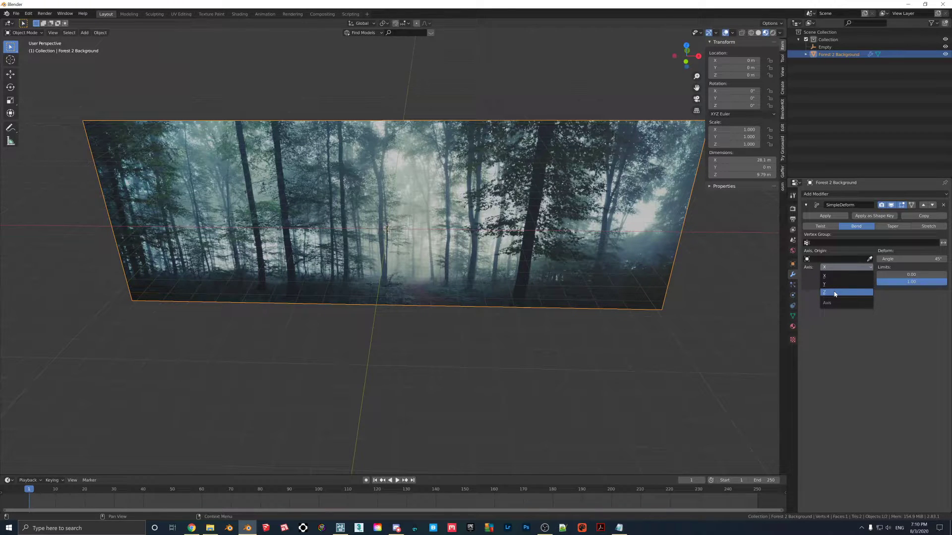
{"action": "left_click", "coordinate": [835, 293]}
{"action": "left_click", "coordinate": [821, 260]}
{"action": "left_click", "coordinate": [828, 269]}
Open the Forest 2 Background plane's mesh in Edit Mode with vertex selection active
{"action": "middle_click_drag", "start_coordinate": [570, 238], "coordinate": [367, 190]}
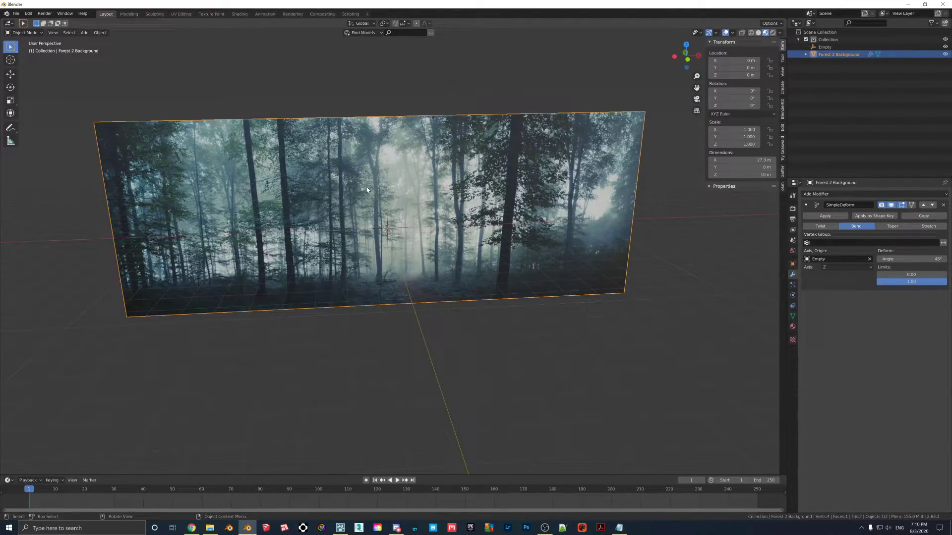
{"action": "key", "text": "Tab"}
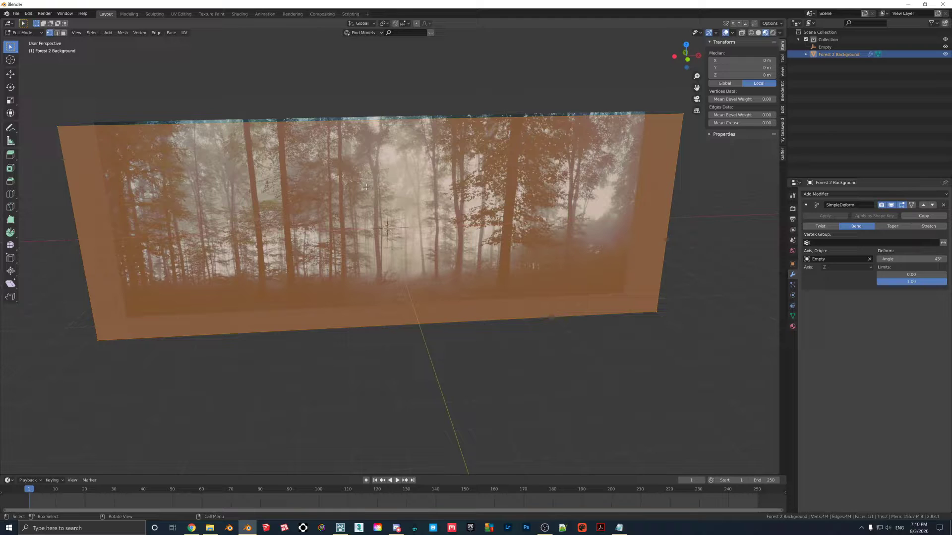
{"action": "key", "text": "2"}
{"action": "key", "text": "3"}
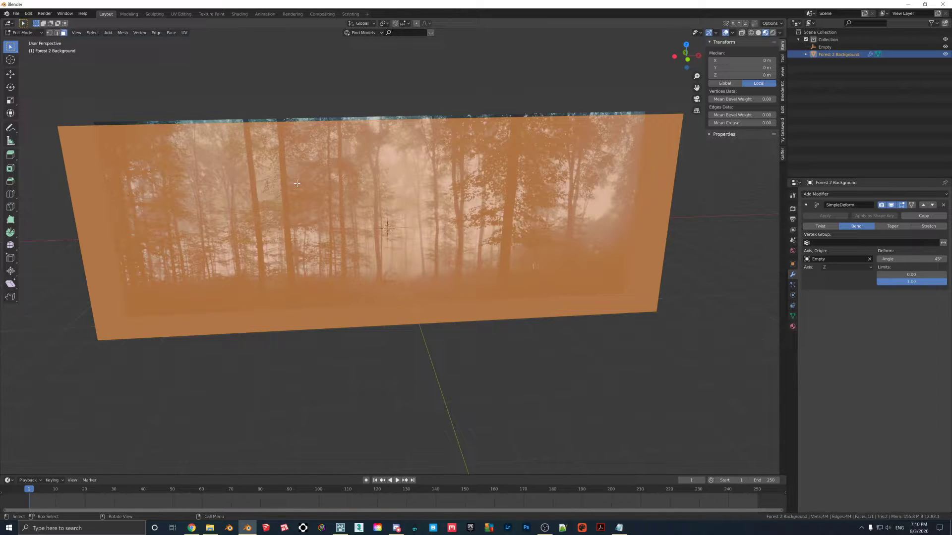
{"action": "key", "text": "1"}
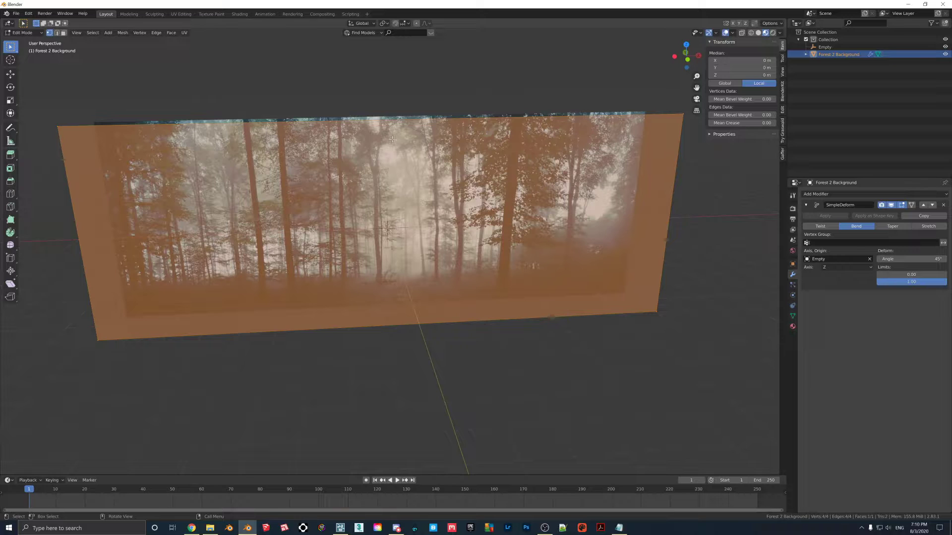
{"action": "key", "text": "ctrl"}
{"action": "key", "text": "ctrl+r"}
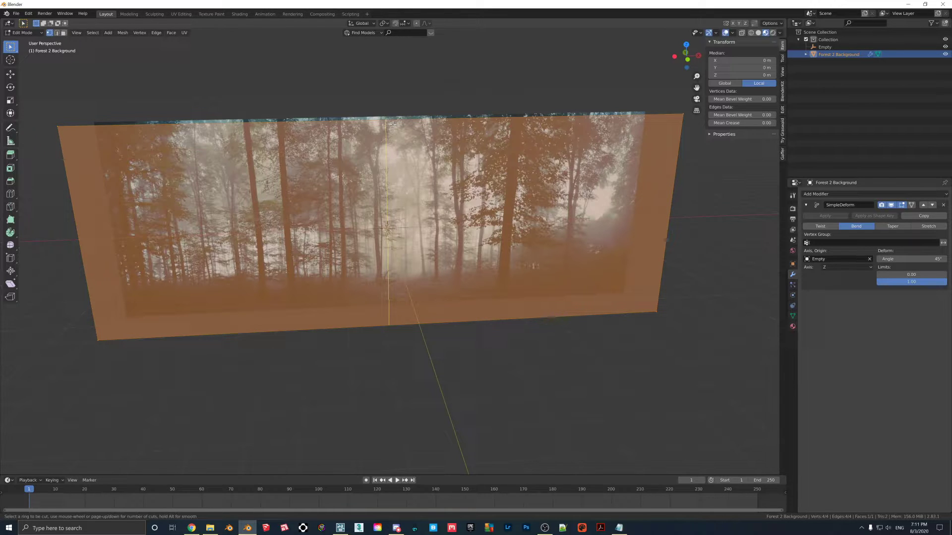
{"action": "scroll", "coordinate": [392, 124], "scroll_direction": "up", "scroll_amount": 11}
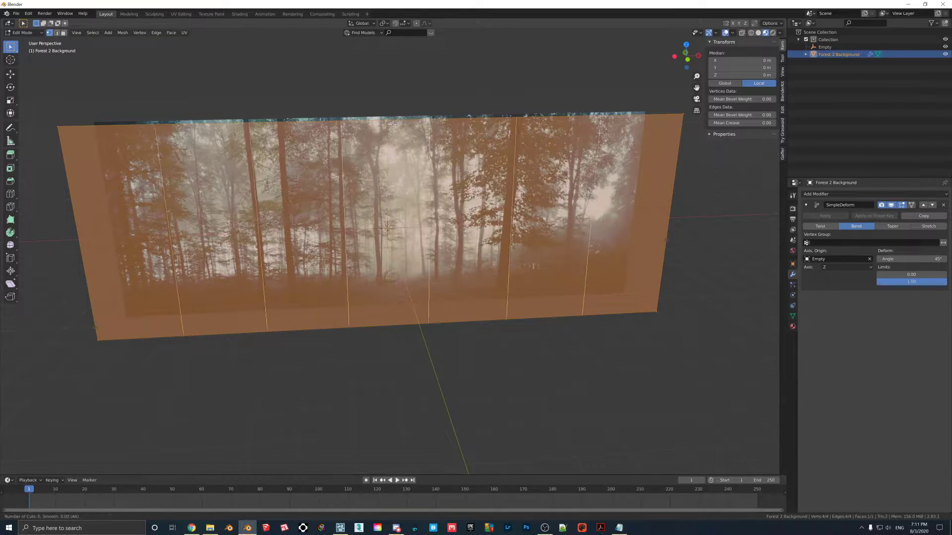
{"action": "scroll", "coordinate": [392, 124], "scroll_direction": "up", "scroll_amount": 20}
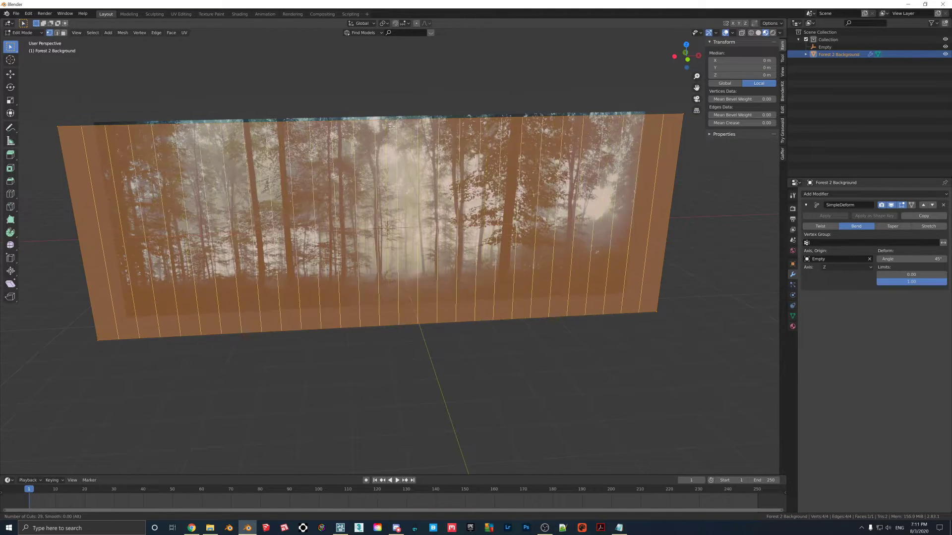
{"action": "scroll", "coordinate": [385, 125], "scroll_direction": "up", "scroll_amount": 10}
{"action": "scroll", "coordinate": [384, 122], "scroll_direction": "up", "scroll_amount": 17}
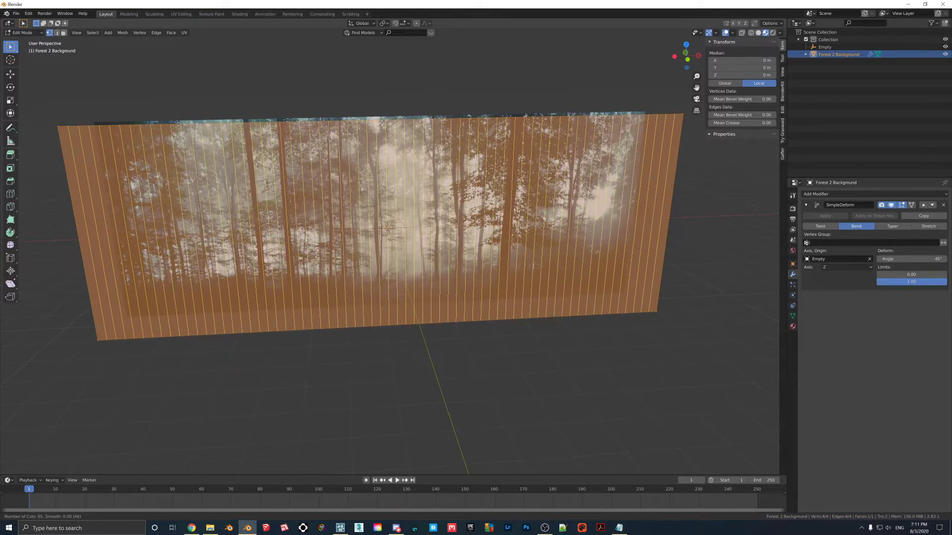
{"action": "key", "text": "Escape"}
{"action": "scroll", "coordinate": [382, 124], "scroll_direction": "up", "scroll_amount": 2}
{"action": "scroll", "coordinate": [386, 127], "scroll_direction": "down", "scroll_amount": 3}
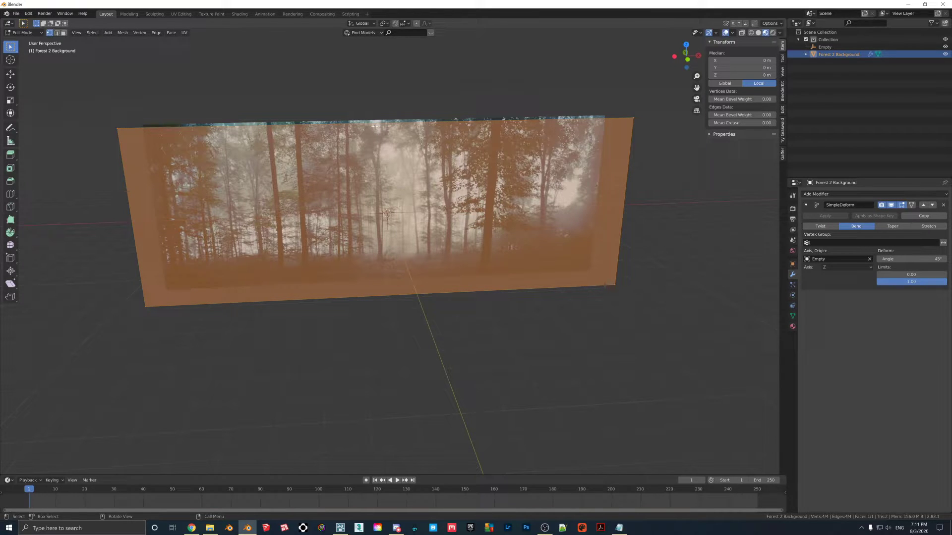
Add 77 vertical loop cuts across the Forest 2 Background plane and return to Object Mode
{"action": "key", "text": "ctrl+r"}
{"action": "scroll", "coordinate": [377, 128], "scroll_direction": "up", "scroll_amount": 20}
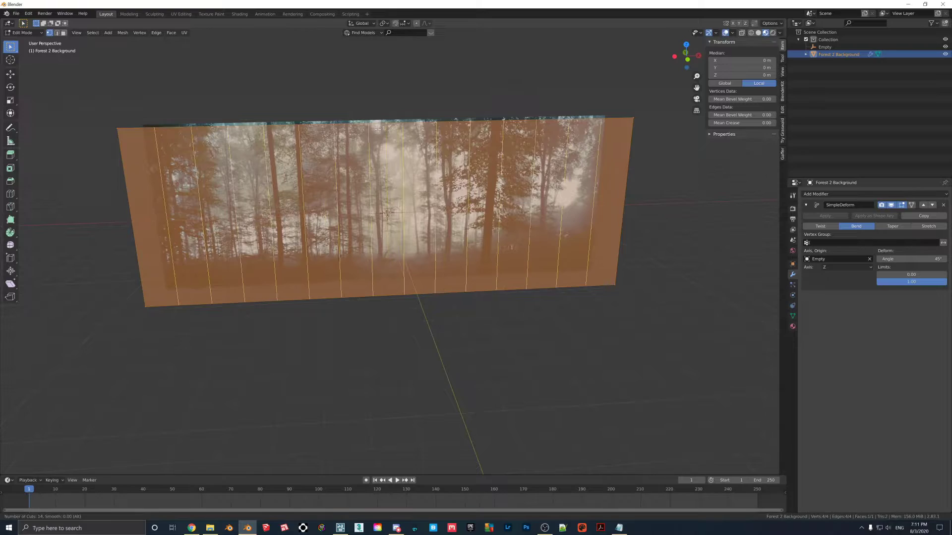
{"action": "scroll", "coordinate": [379, 130], "scroll_direction": "up", "scroll_amount": 20}
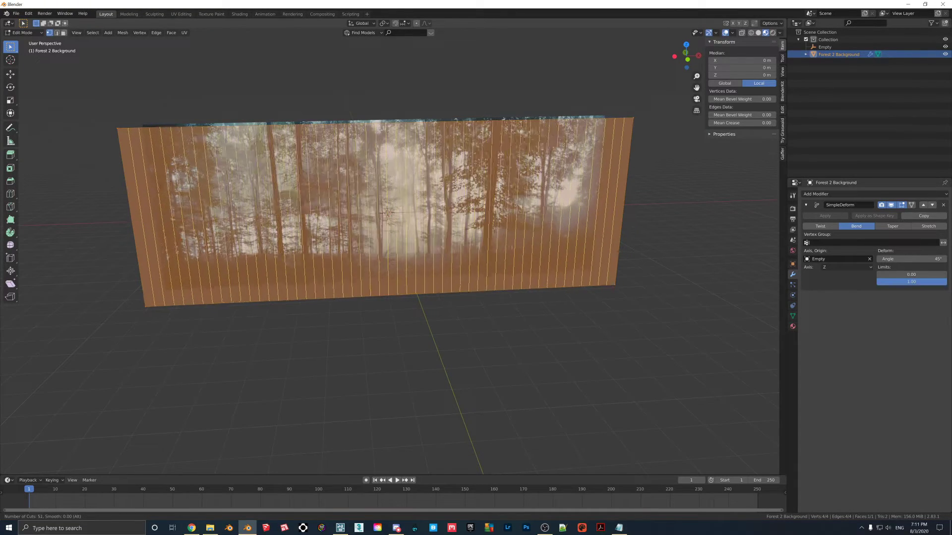
{"action": "scroll", "coordinate": [380, 129], "scroll_direction": "up", "scroll_amount": 19}
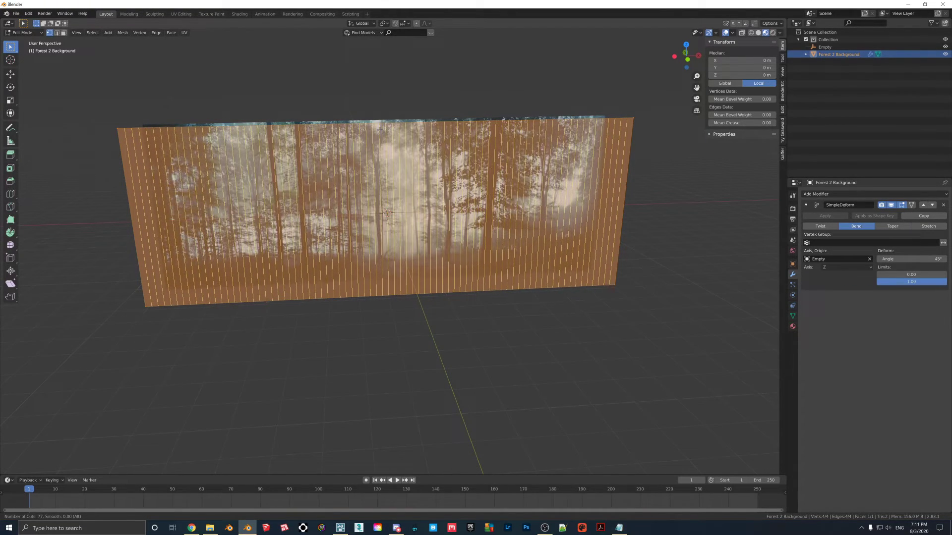
{"action": "left_click", "coordinate": [379, 129]}
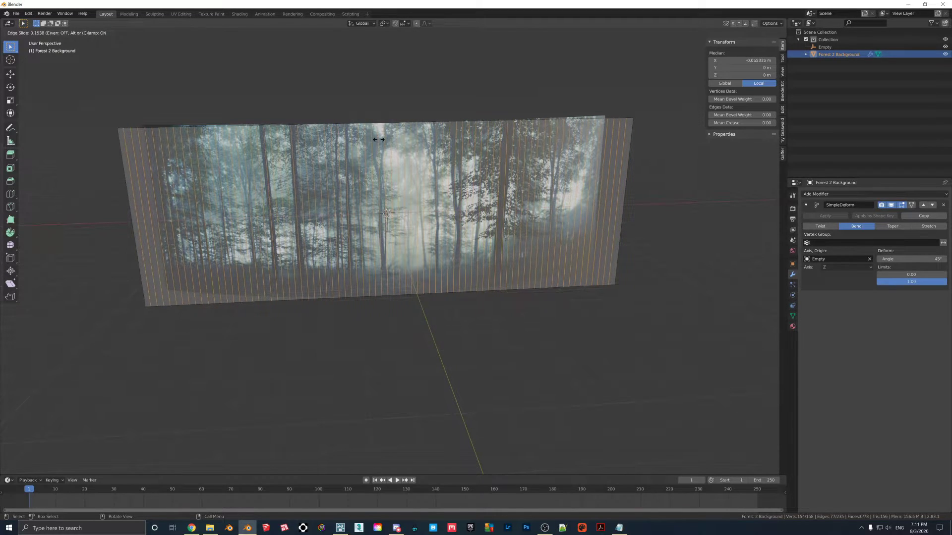
{"action": "left_click", "coordinate": [379, 139]}
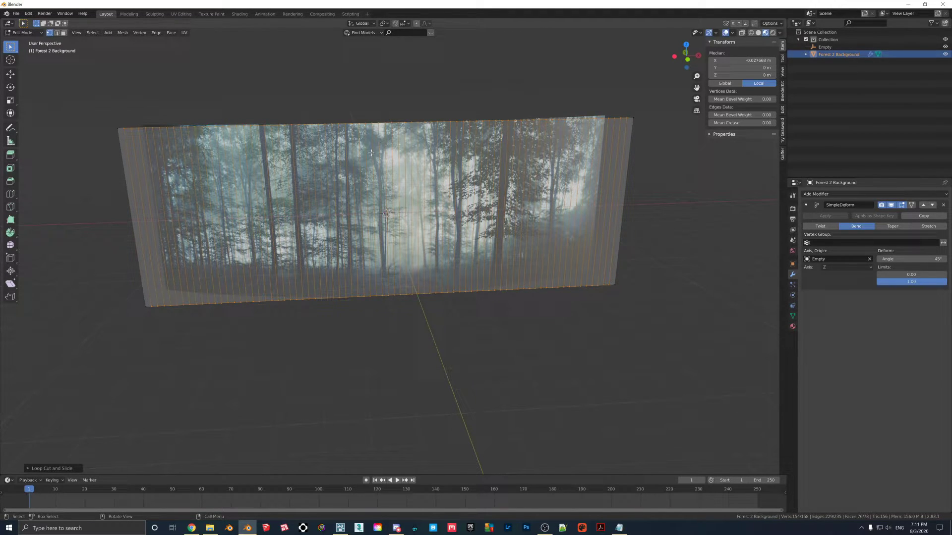
{"action": "key", "text": "Tab"}
Try a different bend angle on the Simple Deform modifier, and set the angle back to 45°
{"action": "middle_click_drag", "start_coordinate": [378, 180], "coordinate": [501, 193]}
{"action": "mouse_move", "coordinate": [912, 259]}
{"action": "left_mouse_down"}
{"action": "mouse_move", "coordinate": [886, 259]}
{"action": "mouse_move", "coordinate": [942, 258]}
{"action": "mouse_move", "coordinate": [921, 258]}
{"action": "left_mouse_up"}
{"action": "left_click", "coordinate": [911, 259]}
{"action": "type", "text": "45"}
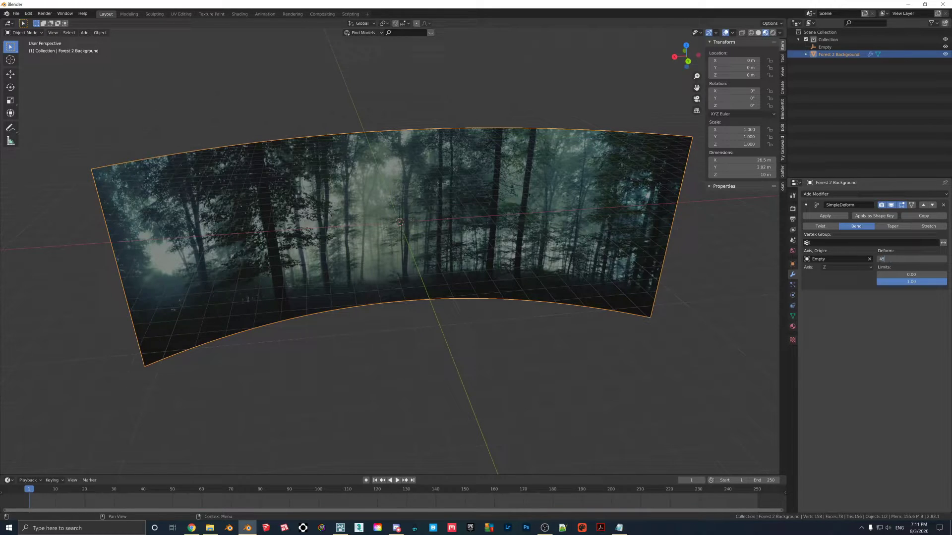
{"action": "key", "text": "Return"}
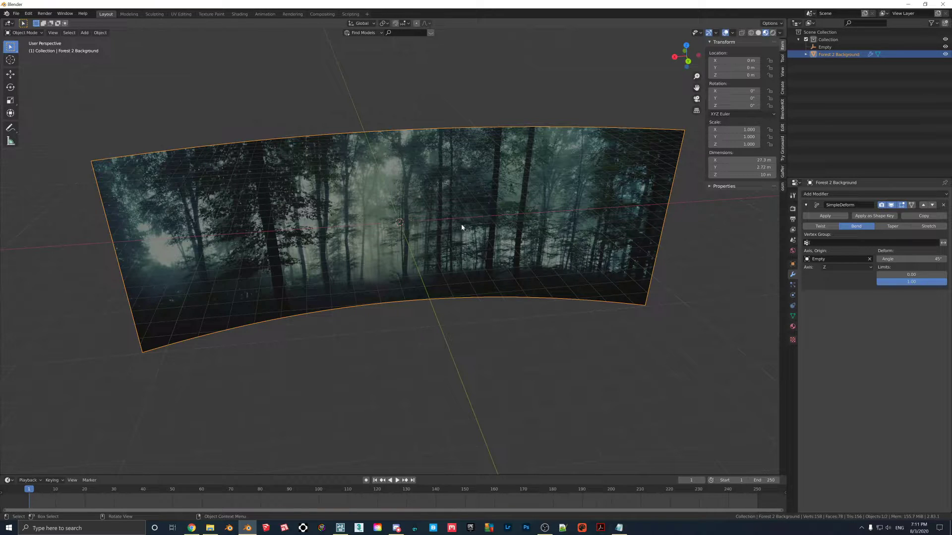
Display the curved plane in Solid shading and check which way its faces point
{"action": "key", "text": "z"}
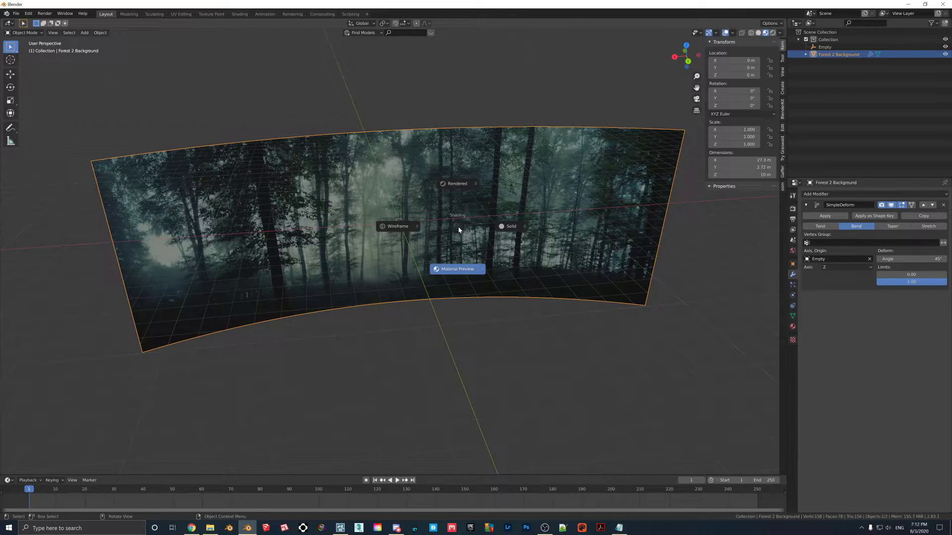
{"action": "left_click", "coordinate": [505, 234]}
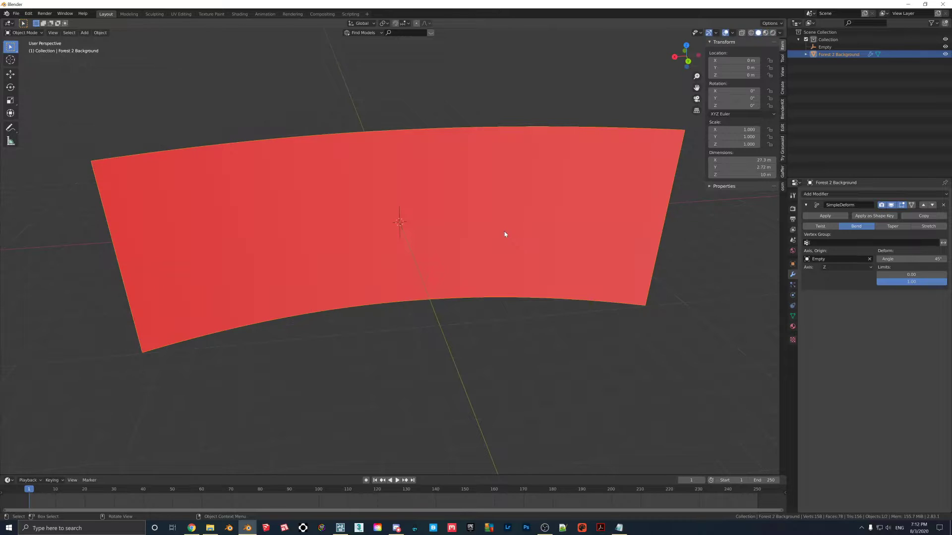
{"action": "middle_click_drag", "start_coordinate": [458, 250], "coordinate": [497, 243]}
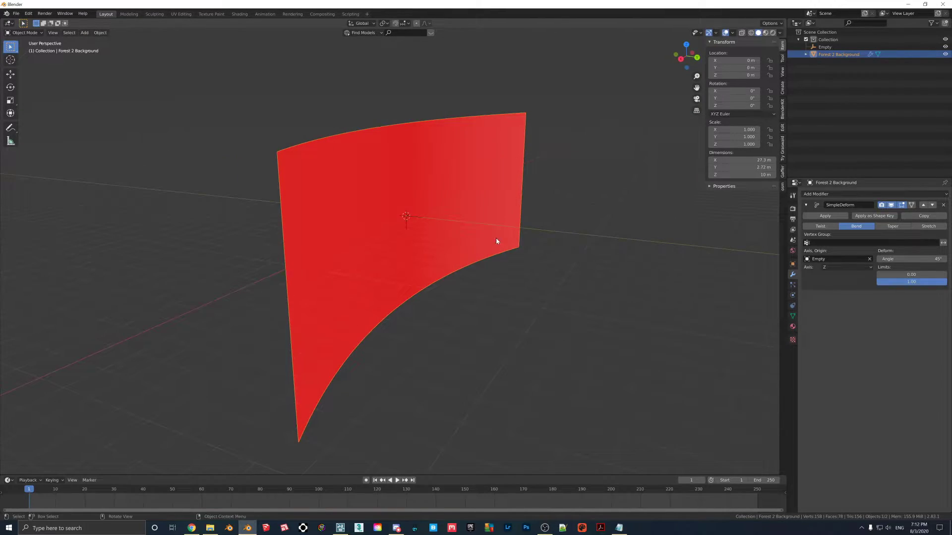
Set the Simple Deform bend angle to -45° and inspect the reversed curve
{"action": "left_click", "coordinate": [915, 259]}
{"action": "type", "text": "-"}
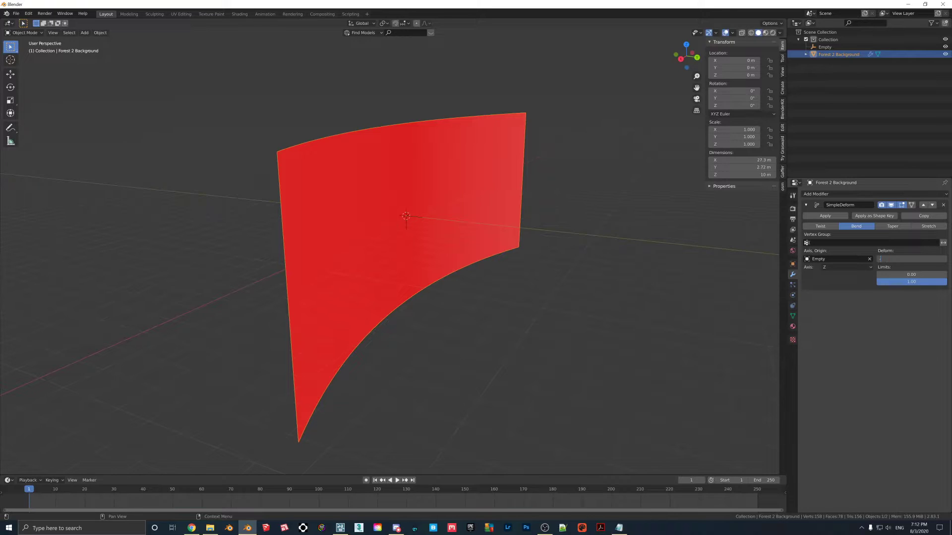
{"action": "type", "text": "45"}
{"action": "key", "text": "Return"}
{"action": "middle_click_drag", "start_coordinate": [652, 244], "coordinate": [409, 186]}
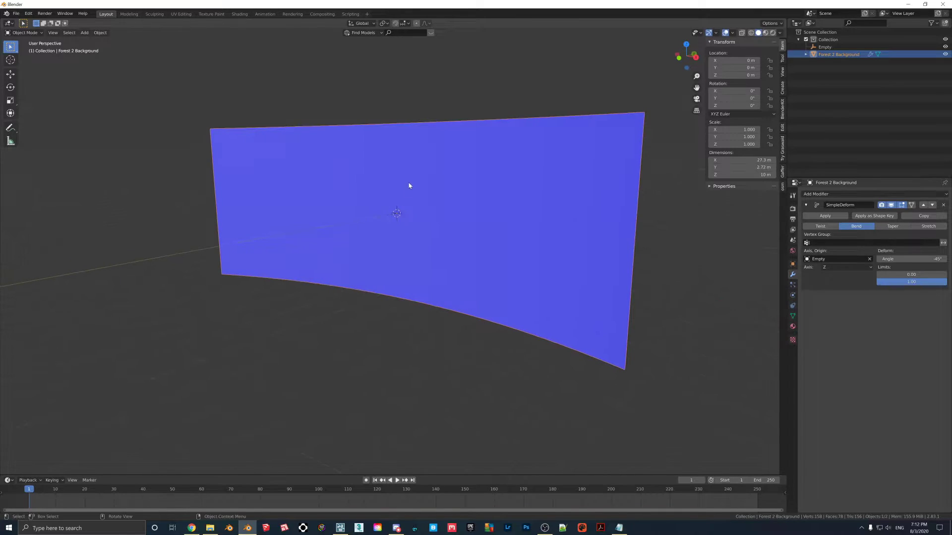
Flip the normals of all faces of the Forest 2 Background plane in Edit Mode
{"action": "key", "text": "Tab"}
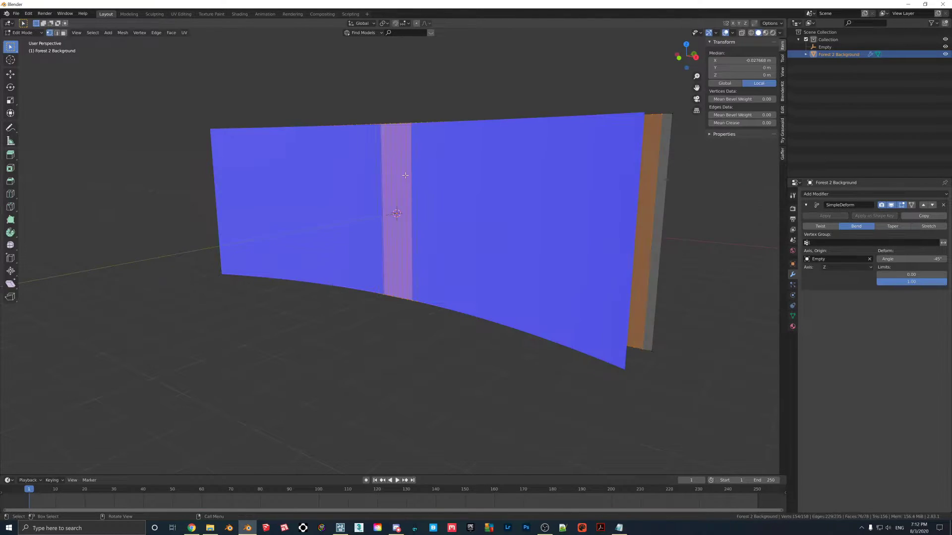
{"action": "key", "text": "a"}
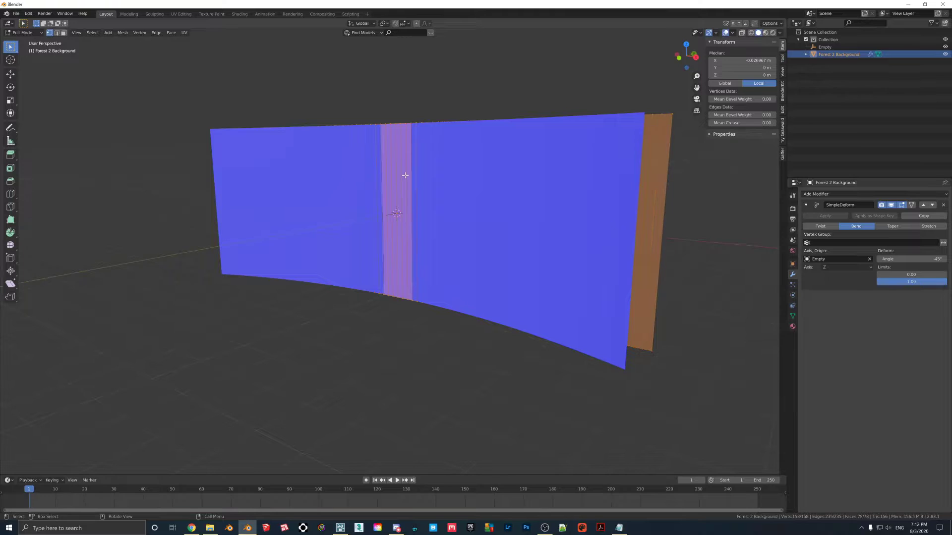
{"action": "left_click", "coordinate": [122, 34]}
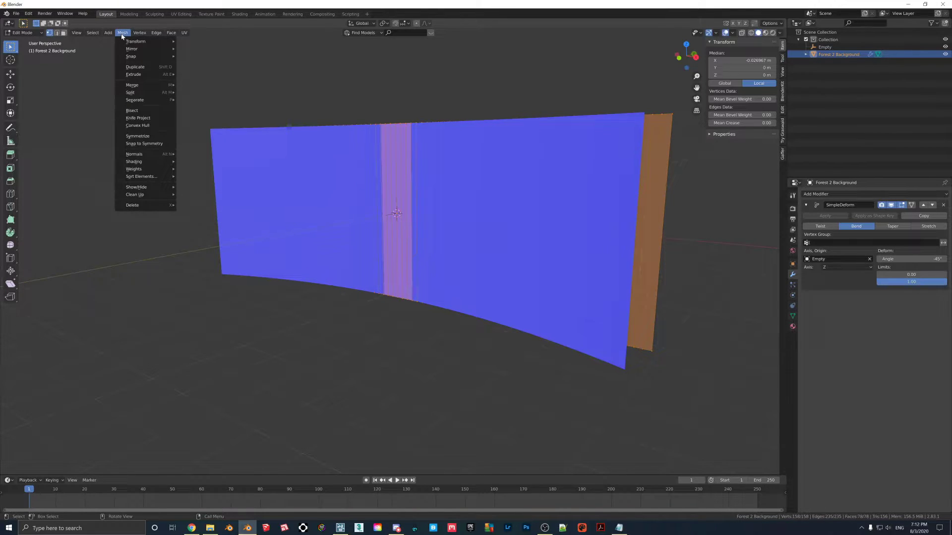
{"action": "mouse_move", "coordinate": [151, 156]}
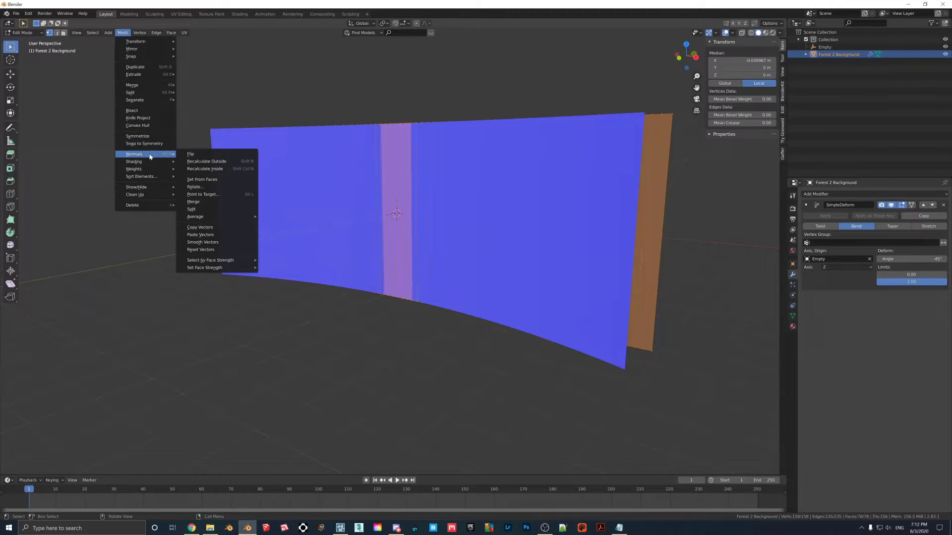
{"action": "left_click", "coordinate": [199, 157]}
{"action": "middle_click_drag", "start_coordinate": [199, 157], "coordinate": [452, 206]}
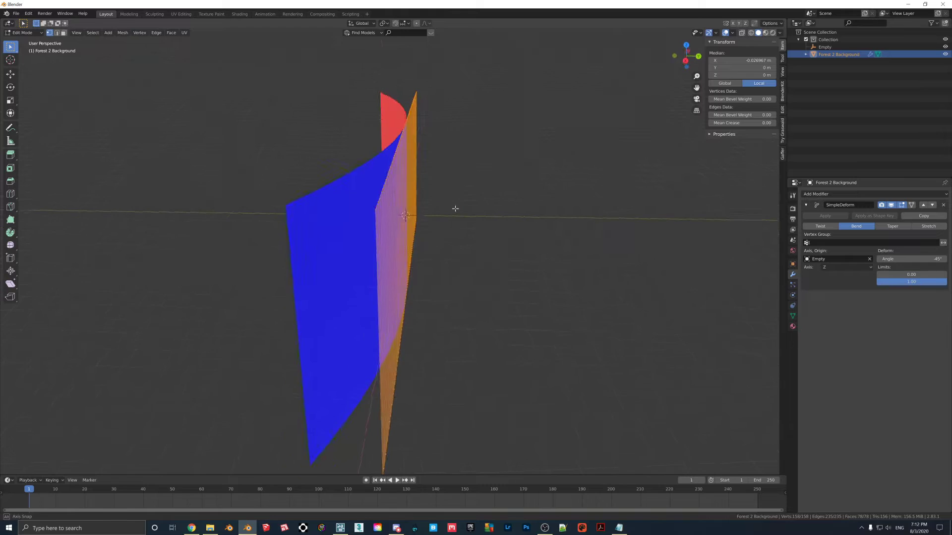
Set the Simple Deform bend angle to 45° and check the plane's face orientation from the front
{"action": "left_click", "coordinate": [911, 259]}
{"action": "type", "text": "45"}
{"action": "key", "text": "Return"}
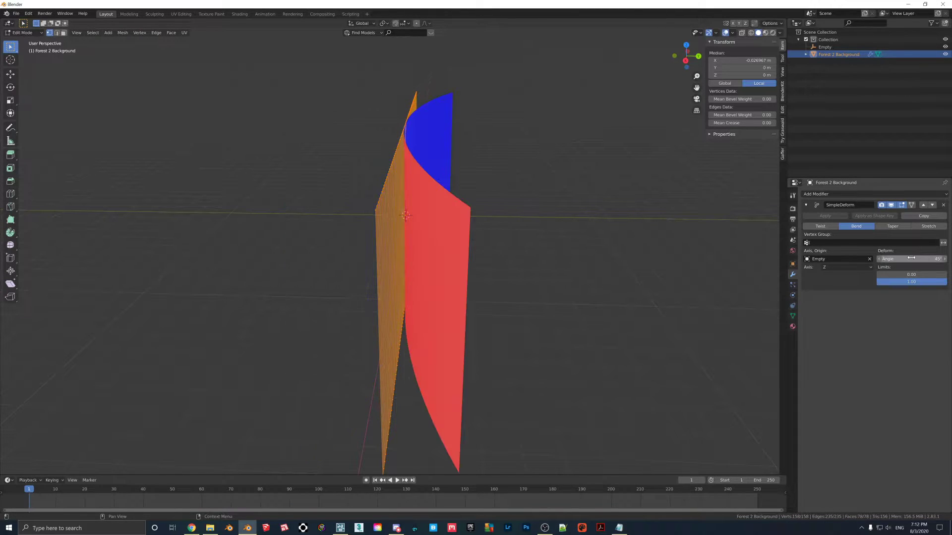
{"action": "middle_click_drag", "start_coordinate": [586, 301], "coordinate": [559, 302]}
Show the plane in Material Preview shading and return to Object Mode
{"action": "key", "text": "z"}
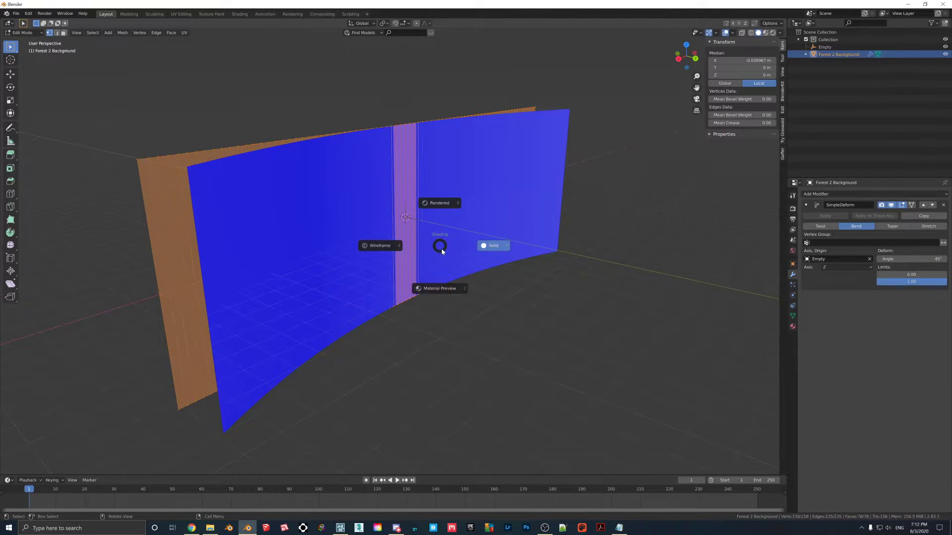
{"action": "left_click", "coordinate": [441, 275]}
{"action": "key", "text": "Tab"}
{"action": "mouse_move", "coordinate": [433, 299]}
{"action": "middle_mouse_down"}
{"action": "mouse_move", "coordinate": [444, 255]}
{"action": "mouse_move", "coordinate": [419, 253]}
{"action": "mouse_move", "coordinate": [431, 259]}
{"action": "middle_mouse_up"}
Set the Simple Deform bend angle to 180° so the forest plane forms a half circle
{"action": "left_click", "coordinate": [911, 259]}
{"action": "type", "text": "90"}
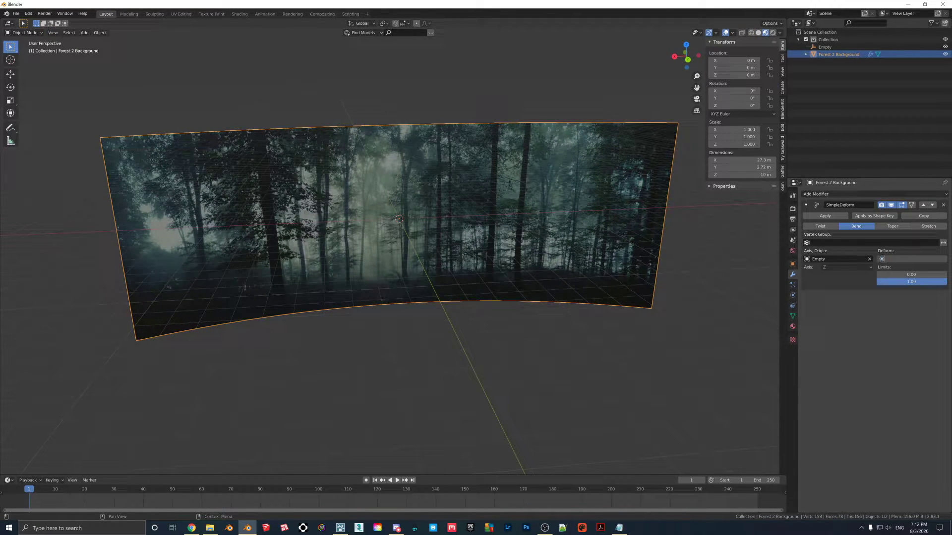
{"action": "key", "text": "BackSpace"}
{"action": "key", "text": "BackSpace"}
{"action": "type", "text": "180"}
{"action": "key", "text": "Return"}
Scale the curved forest background up uniformly to about 1.83 times its size
{"action": "mouse_move", "coordinate": [437, 213]}
{"action": "middle_mouse_down"}
{"action": "mouse_move", "coordinate": [474, 209]}
{"action": "mouse_move", "coordinate": [432, 203]}
{"action": "middle_mouse_up"}
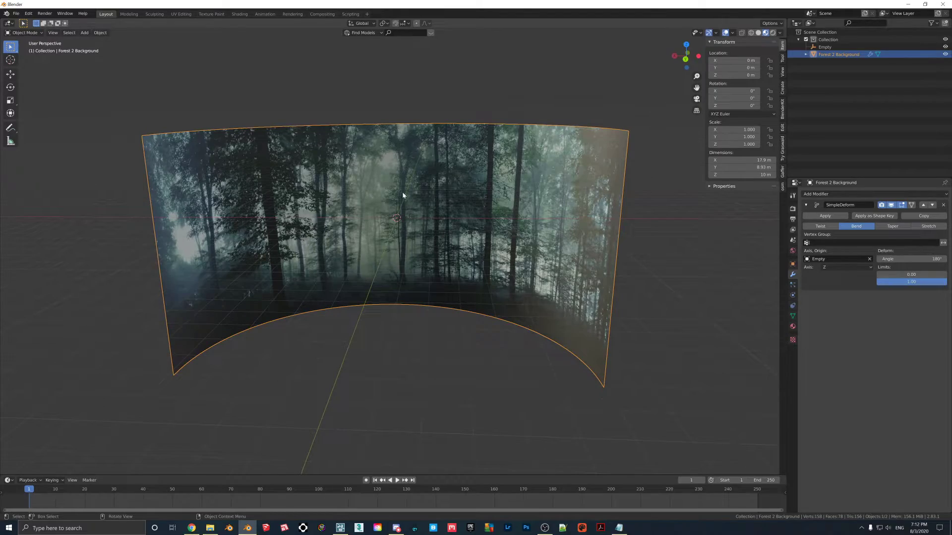
{"action": "key", "text": "s"}
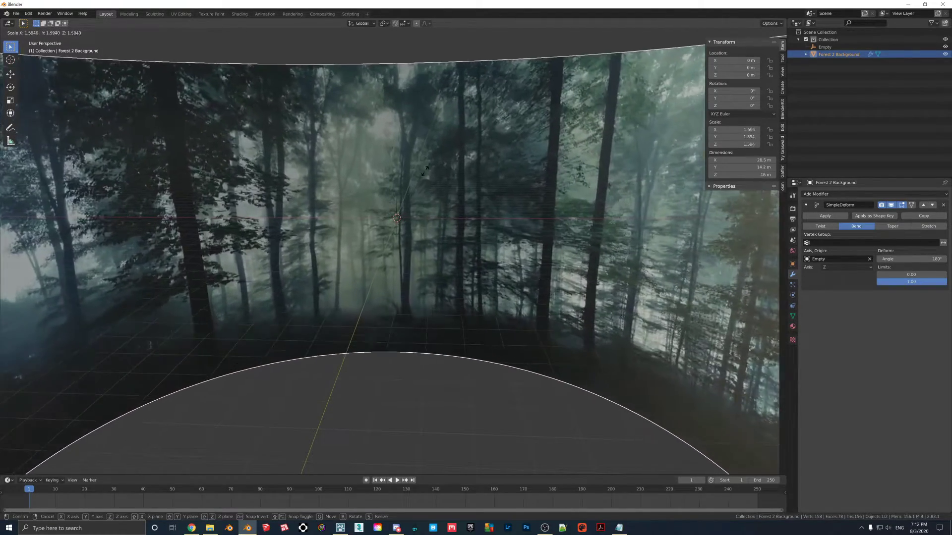
{"action": "left_click", "coordinate": [430, 167]}
{"action": "scroll", "coordinate": [429, 167], "scroll_direction": "down", "scroll_amount": 3}
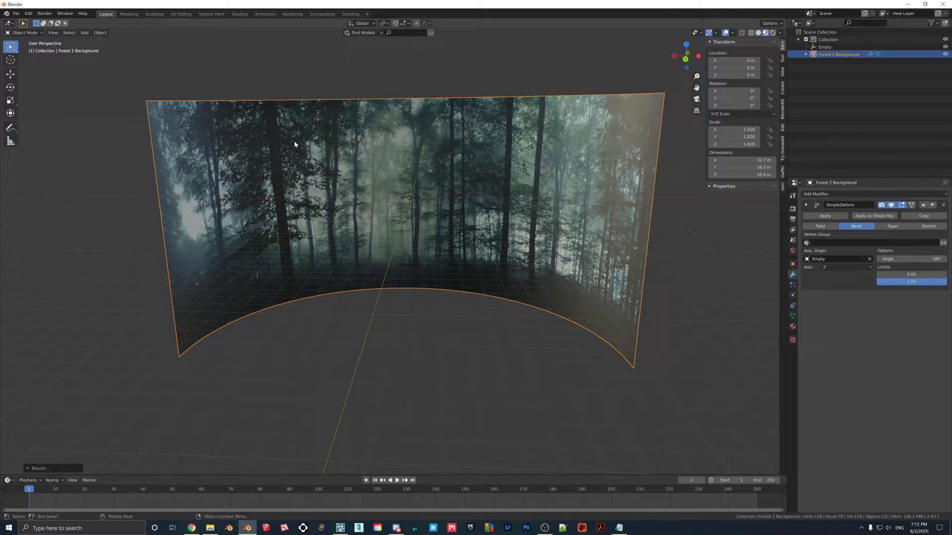
Export the scene as an FBX file named Background1.fbx to the Desktop
{"action": "left_click", "coordinate": [16, 13]}
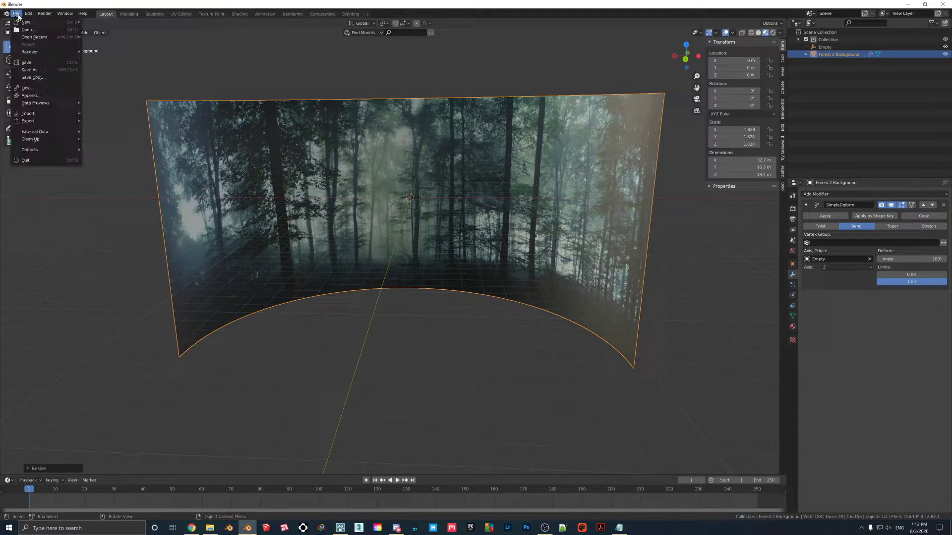
{"action": "mouse_move", "coordinate": [37, 121]}
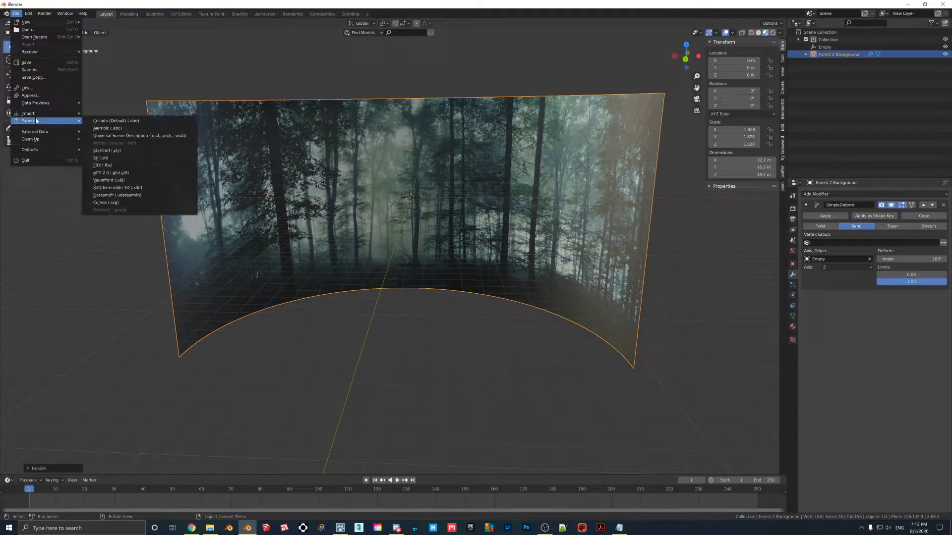
{"action": "left_click", "coordinate": [117, 167]}
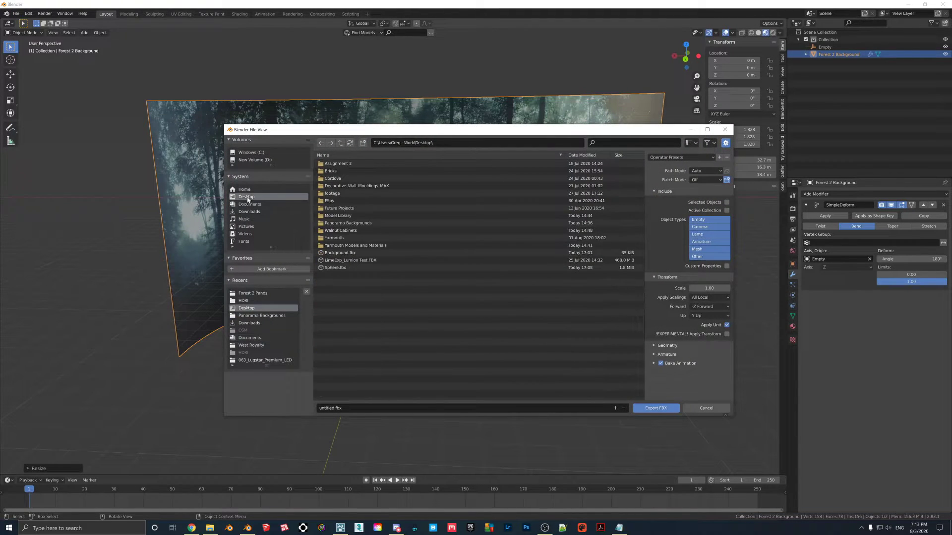
{"action": "left_click", "coordinate": [372, 408]}
{"action": "left_click_drag", "start_coordinate": [334, 407], "coordinate": [319, 408]}
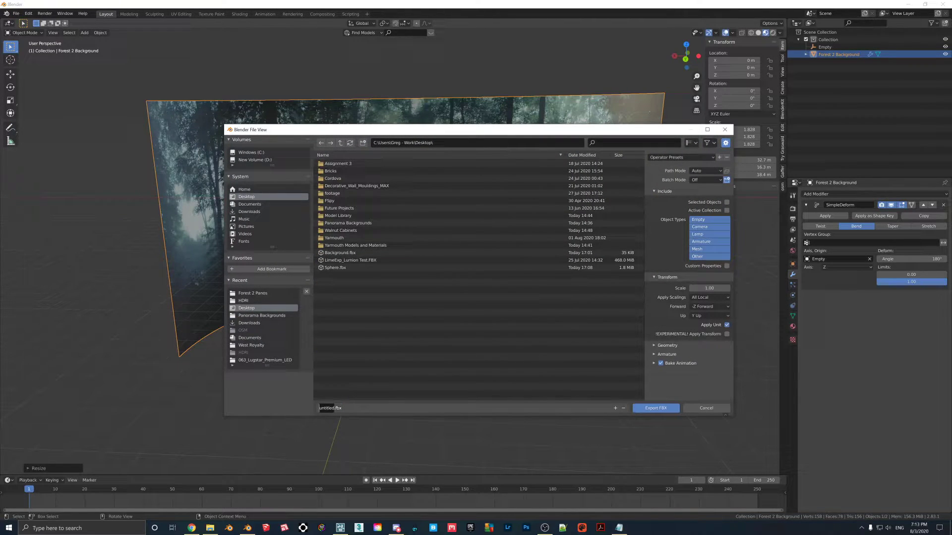
{"action": "type", "text": "Background1"}
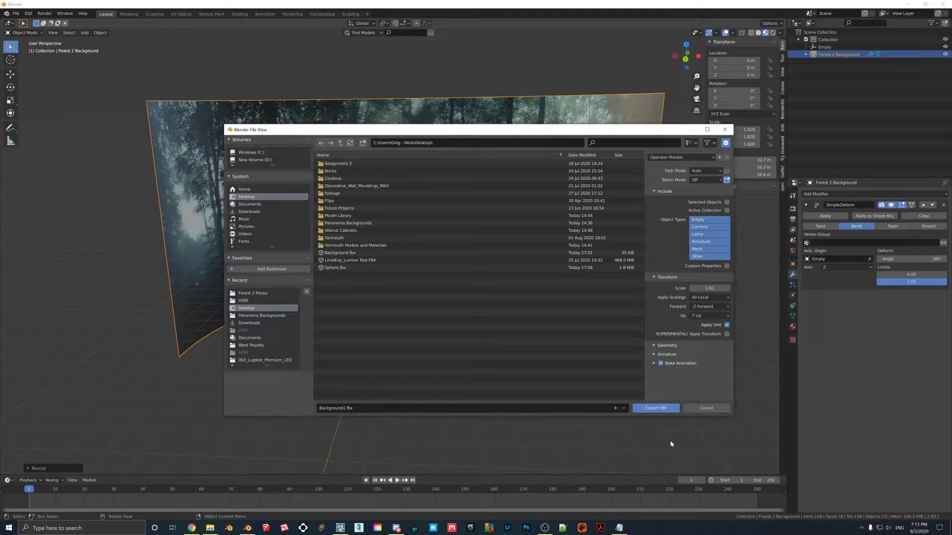
{"action": "left_click", "coordinate": [656, 408]}
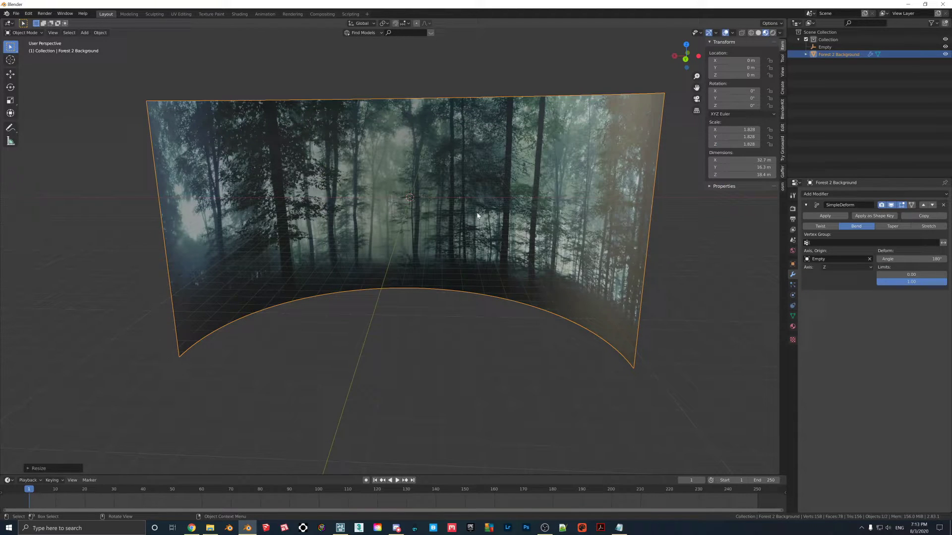
Minimize Blender, switch to Lumion and save the open material changes of the house model
{"action": "left_click", "coordinate": [906, 4]}
{"action": "left_click", "coordinate": [340, 528]}
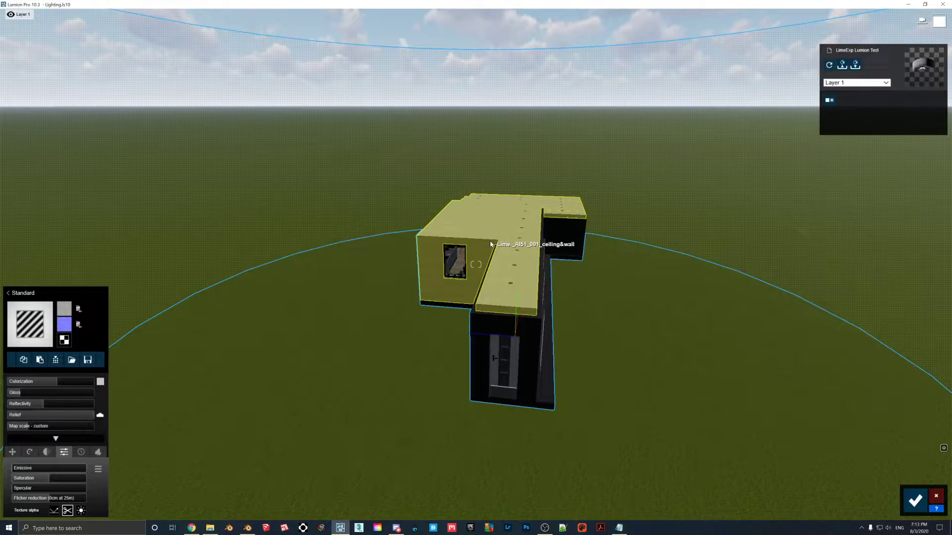
{"action": "right_click_drag", "start_coordinate": [434, 220], "coordinate": [473, 213]}
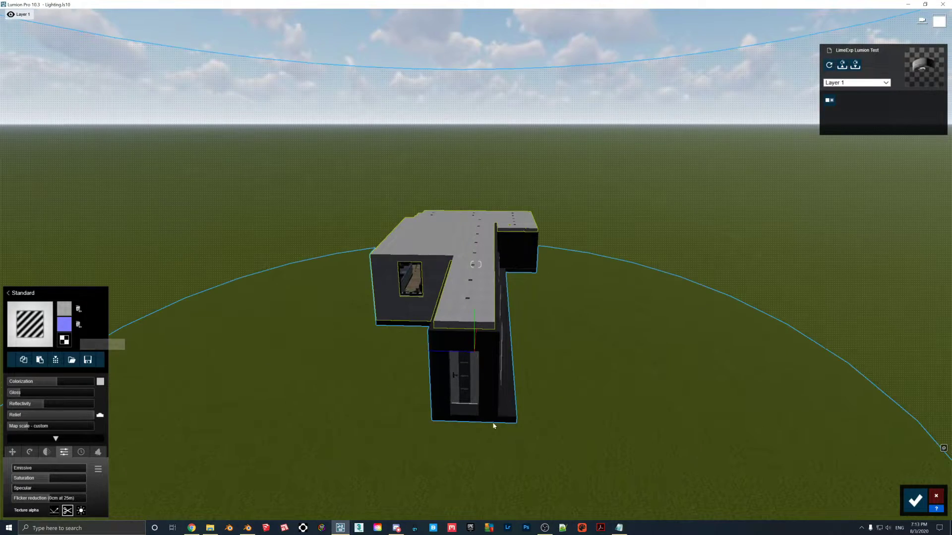
{"action": "left_click", "coordinate": [914, 505]}
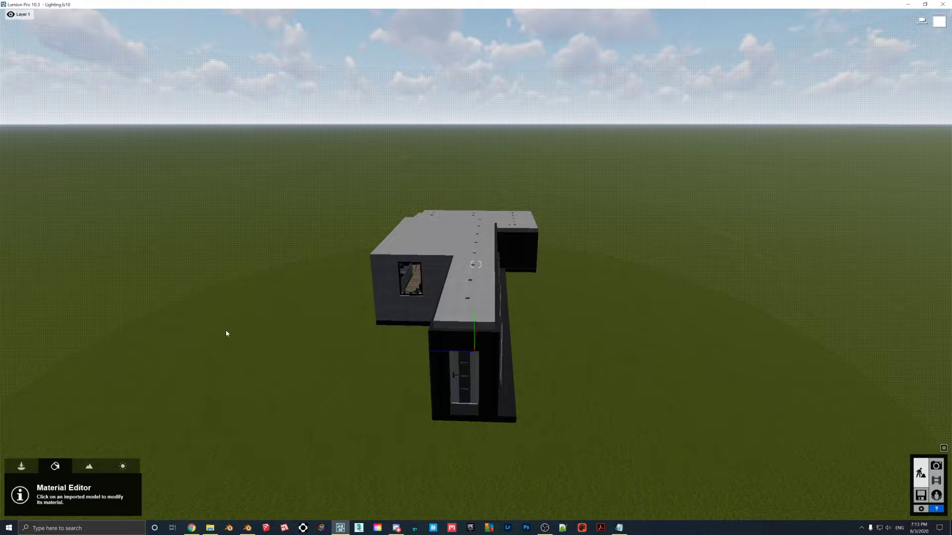
Import Background1.fbx from the Desktop as a new model, keeping the default name and Main category folder
{"action": "left_click", "coordinate": [22, 466]}
{"action": "left_click", "coordinate": [20, 493]}
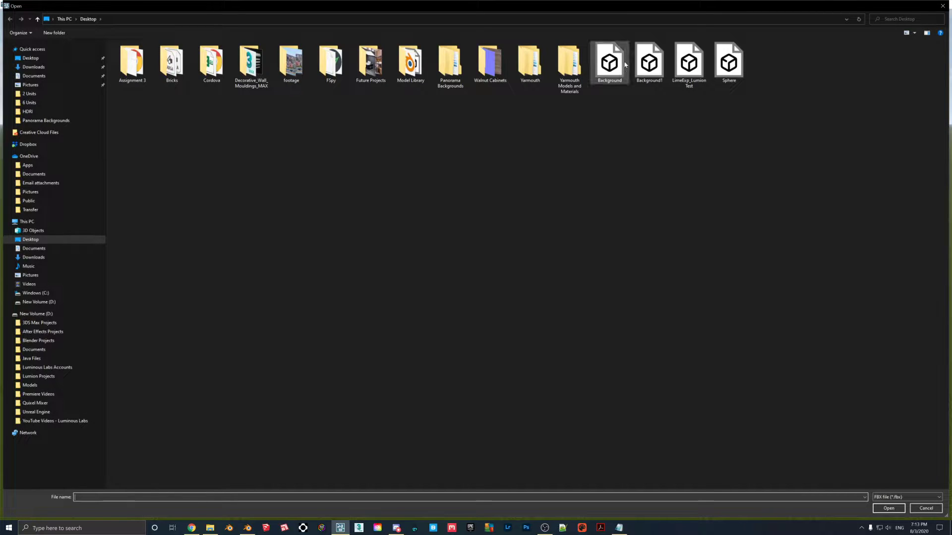
{"action": "left_click", "coordinate": [647, 65]}
{"action": "double_click", "coordinate": [647, 64]}
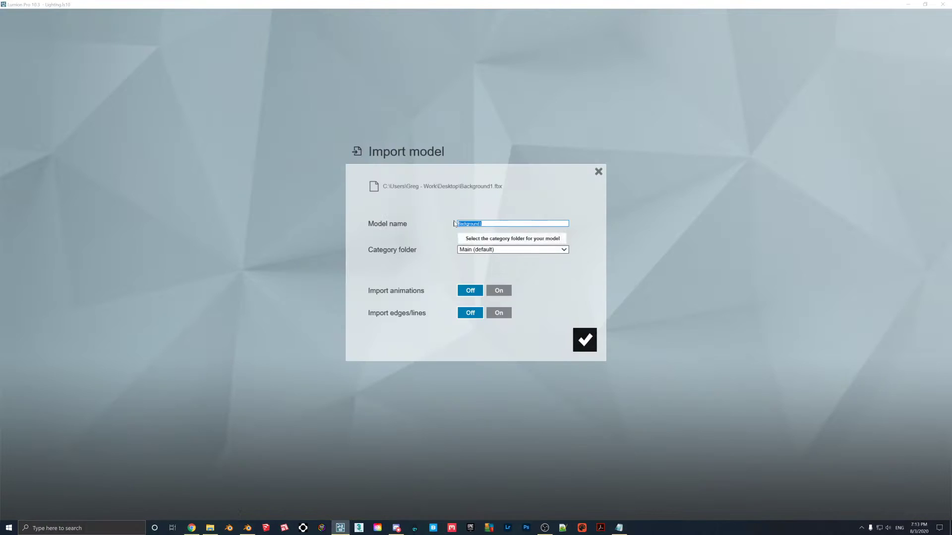
{"action": "left_click", "coordinate": [585, 338]}
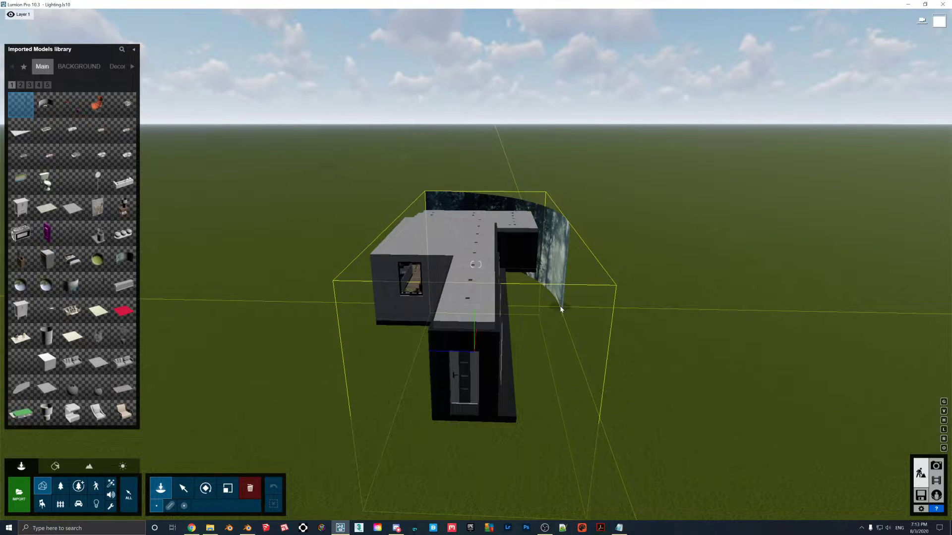
Place the imported curved forest background around the house and move closer to inspect it
{"action": "left_click", "coordinate": [560, 309]}
{"action": "right_click_drag", "start_coordinate": [501, 304], "coordinate": [669, 240]}
{"action": "key", "text": "w"}
{"action": "right_click_drag", "start_coordinate": [476, 264], "coordinate": [469, 290]}
{"action": "key", "text": "w"}
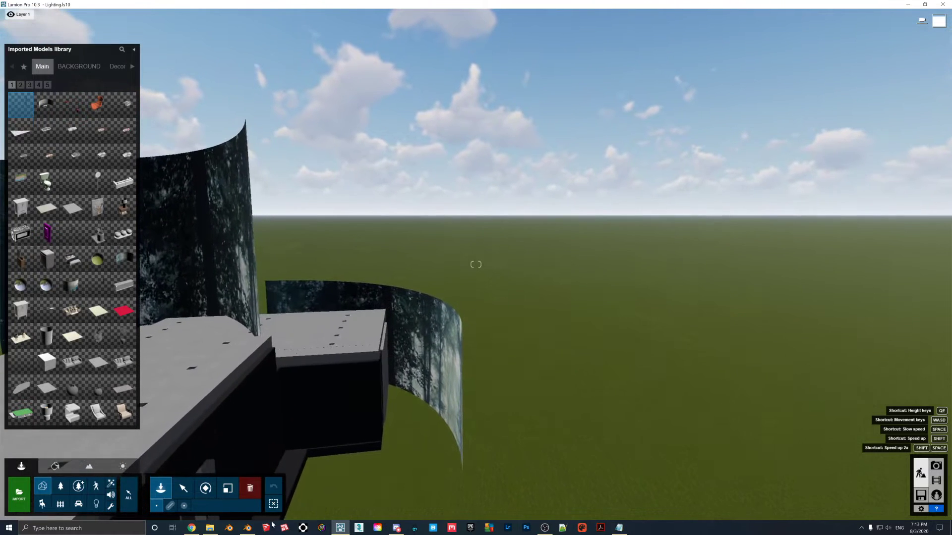
Switch to File Explorer and examine the properties of the Background1 FBX file on the Desktop
{"action": "left_click", "coordinate": [210, 528]}
{"action": "left_click", "coordinate": [476, 223]}
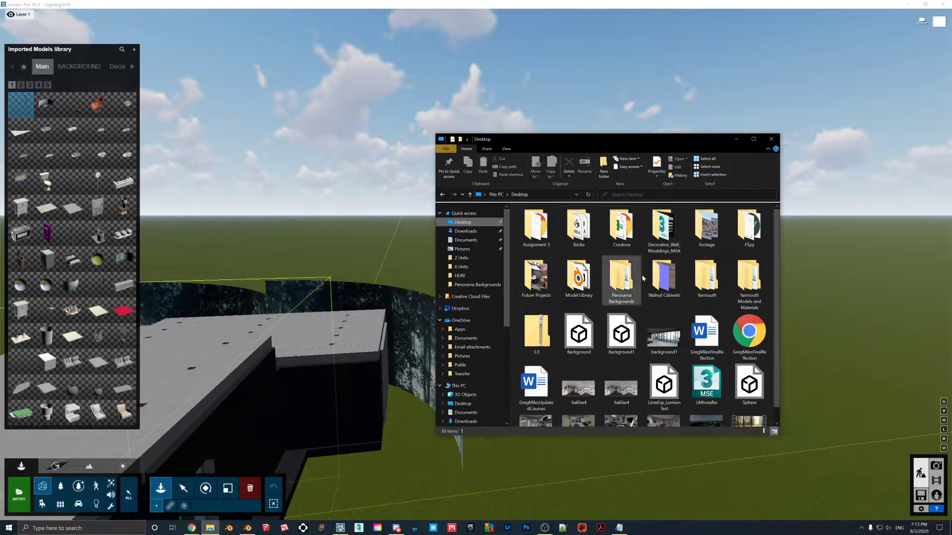
{"action": "scroll", "coordinate": [641, 274], "scroll_direction": "down", "scroll_amount": 1}
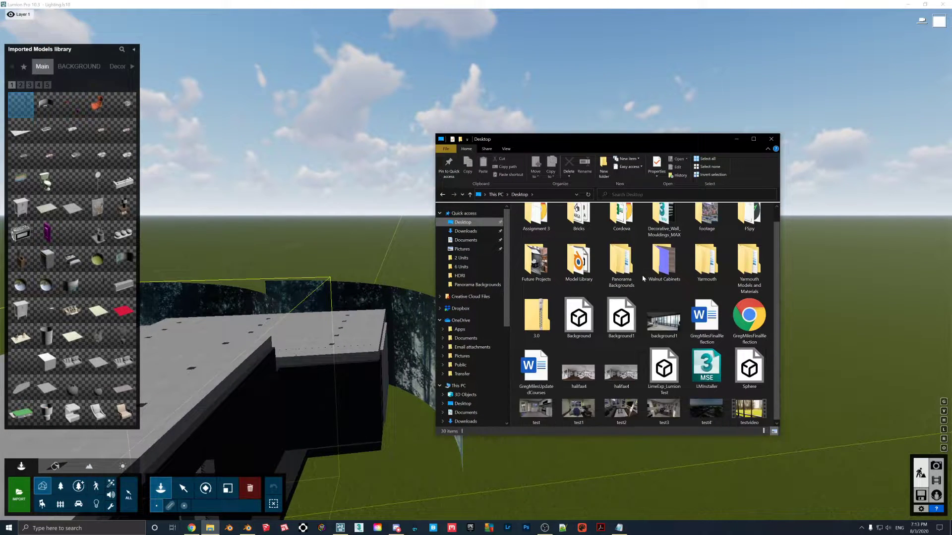
{"action": "right_click", "coordinate": [623, 320]}
{"action": "left_click", "coordinate": [643, 506]}
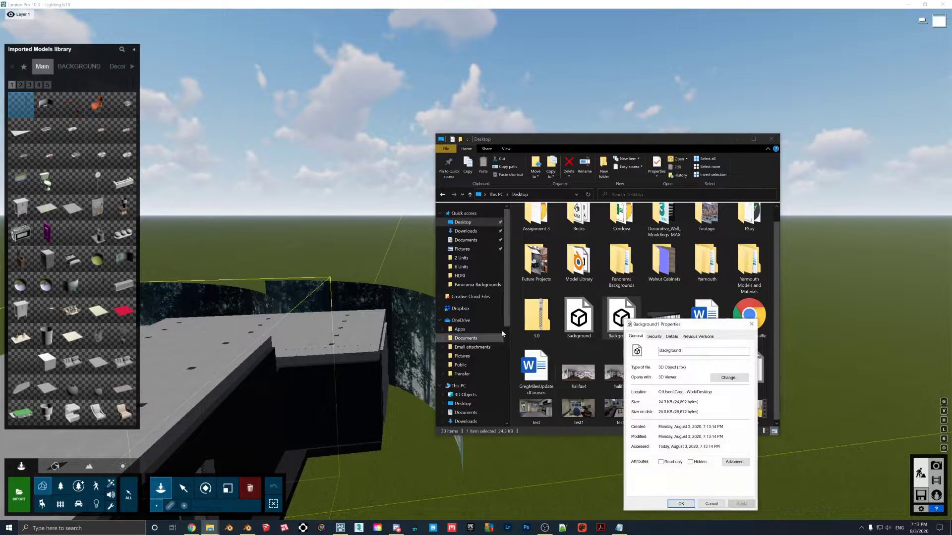
{"action": "left_click_drag", "start_coordinate": [688, 327], "coordinate": [402, 226]}
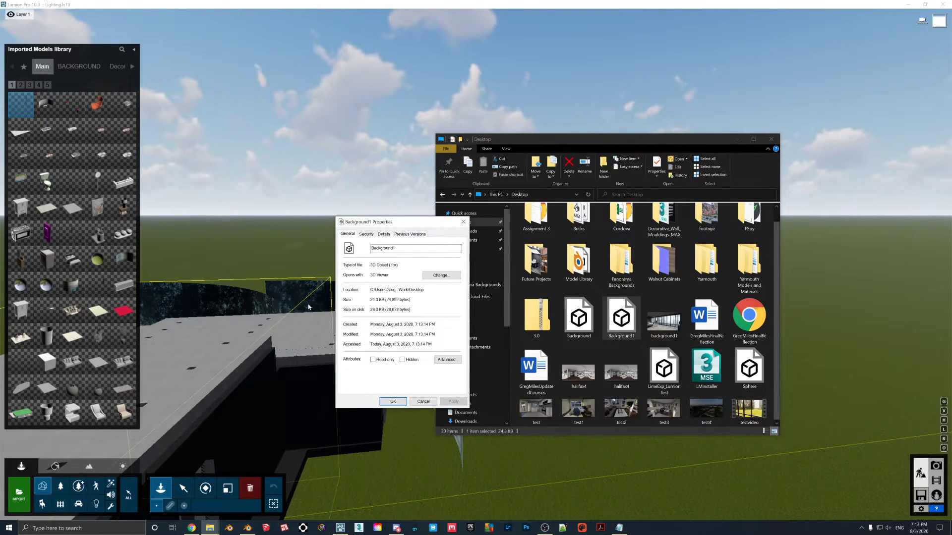
Close the Background1 properties, check the properties of the Forest 2 Background image in Panorama Backgrounds, and minimize File Explorer
{"action": "left_click_drag", "start_coordinate": [371, 300], "coordinate": [385, 300]}
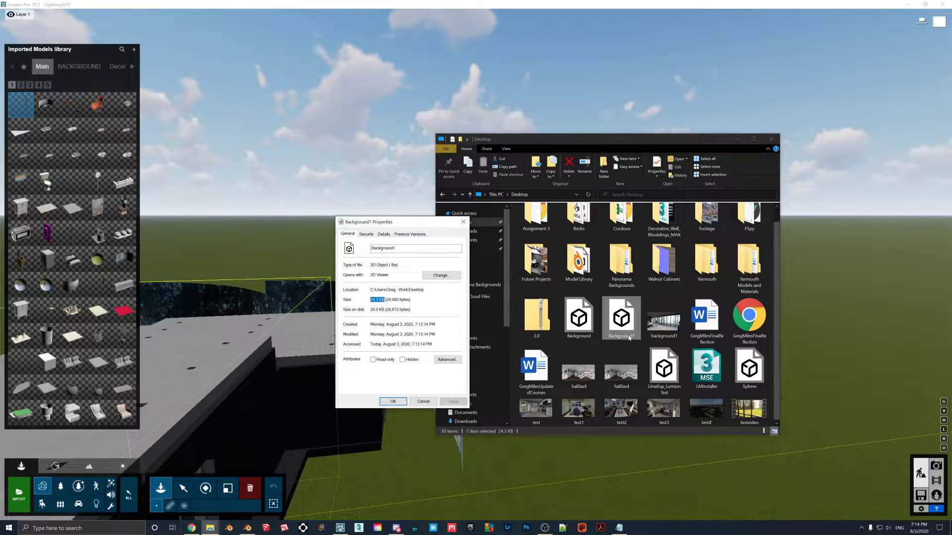
{"action": "left_click", "coordinate": [463, 224]}
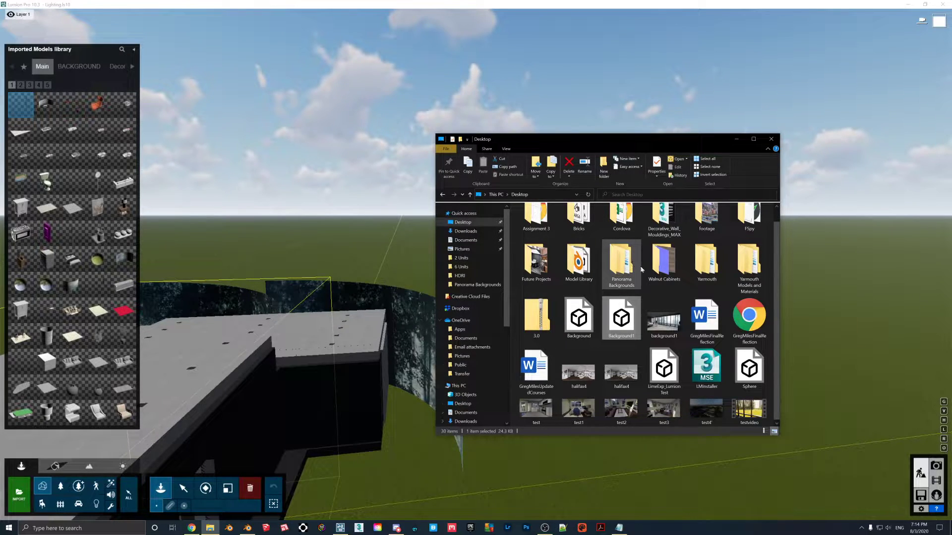
{"action": "double_click", "coordinate": [638, 269]}
{"action": "double_click", "coordinate": [541, 243]}
{"action": "right_click", "coordinate": [538, 226]}
{"action": "left_click", "coordinate": [565, 515]}
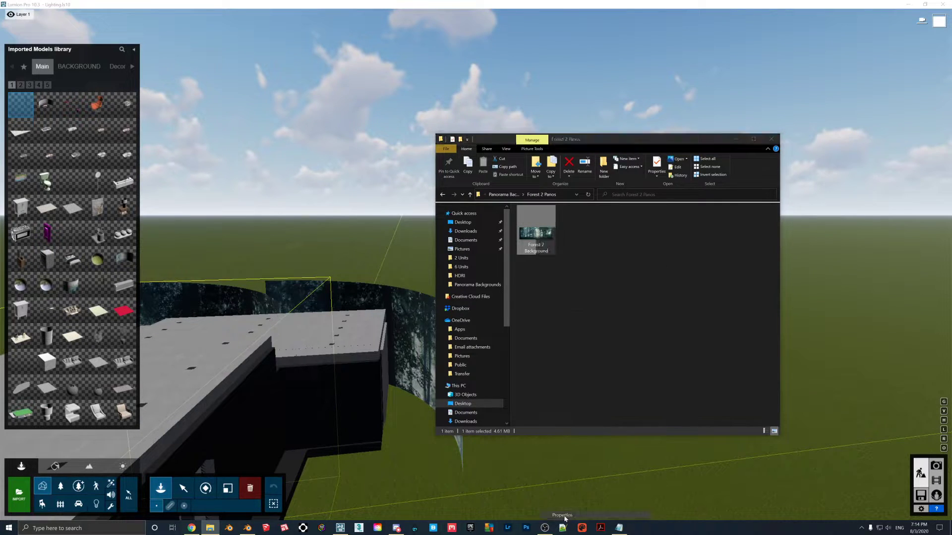
{"action": "left_click", "coordinate": [670, 240]}
{"action": "left_click", "coordinate": [737, 139]}
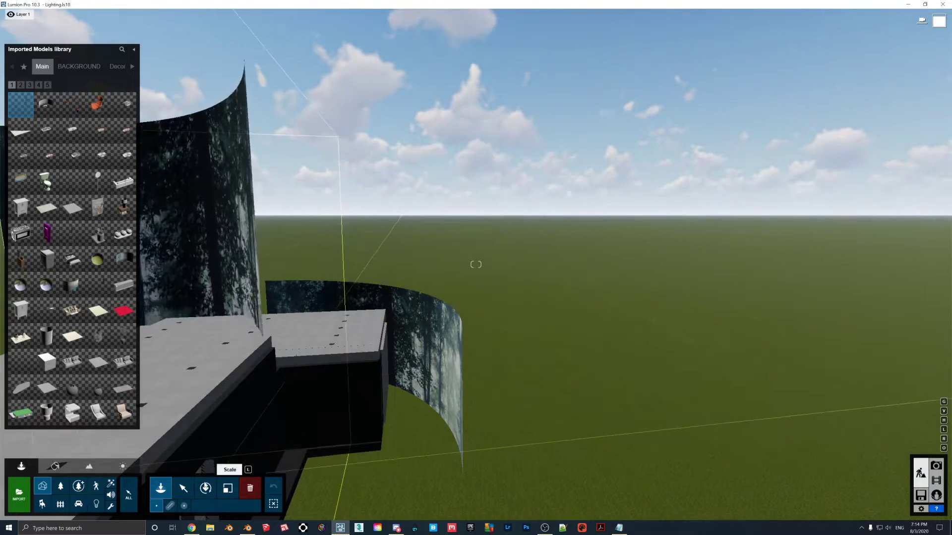
Raise the curved forest background vertically beside the house
{"action": "left_click", "coordinate": [183, 488]}
{"action": "right_click_drag", "start_coordinate": [372, 260], "coordinate": [480, 296]}
{"action": "key", "text": "w"}
{"action": "key", "text": "w"}
{"action": "key", "text": "s"}
{"action": "key", "text": "s"}
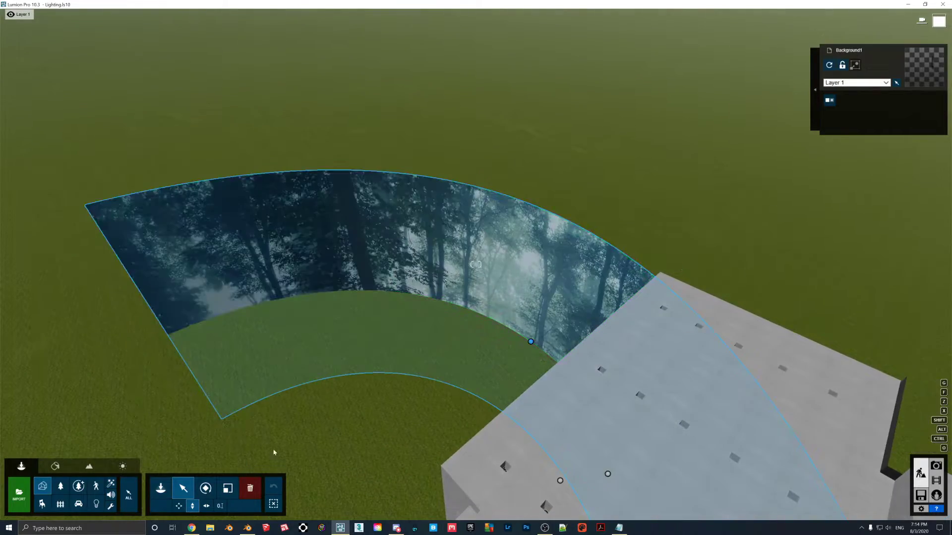
{"action": "left_click_drag", "start_coordinate": [531, 341], "coordinate": [589, 85]}
{"action": "key", "text": "s"}
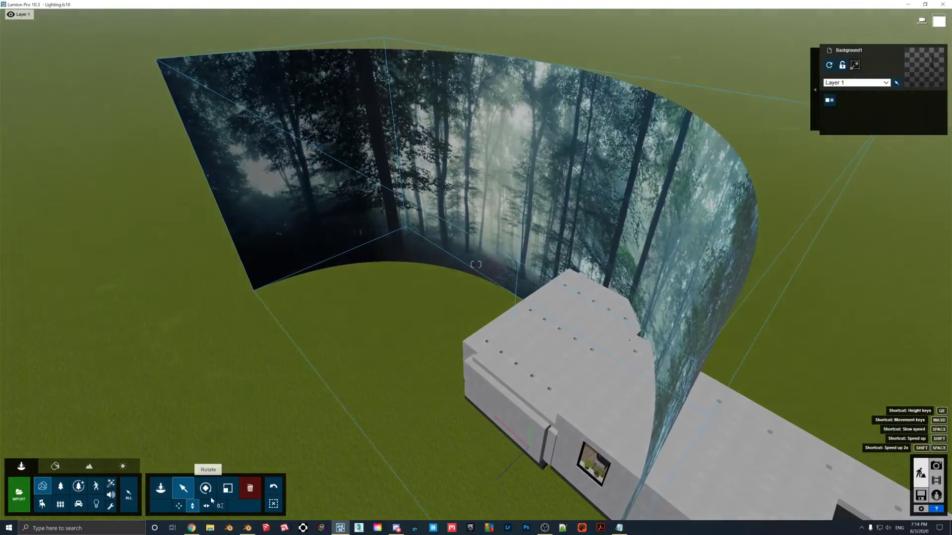
Rotate the forest background and shift it horizontally so it curves around the end of the house
{"action": "left_click", "coordinate": [206, 488]}
{"action": "left_click_drag", "start_coordinate": [522, 199], "coordinate": [507, 195]}
{"action": "right_click_drag", "start_coordinate": [610, 188], "coordinate": [497, 192]}
{"action": "key", "text": "w"}
{"action": "key", "text": "s"}
{"action": "left_click", "coordinate": [183, 488]}
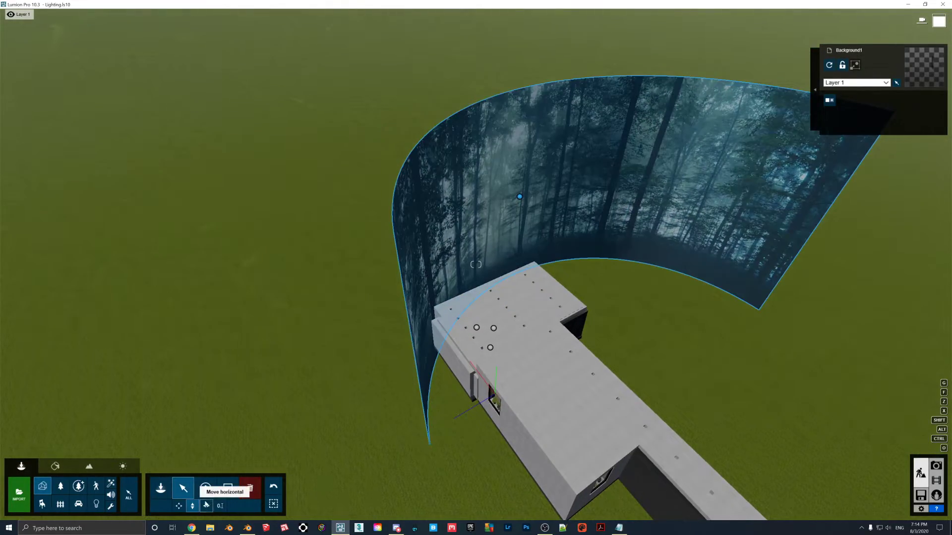
{"action": "left_click_drag", "start_coordinate": [506, 201], "coordinate": [421, 226]}
Check the forest background through the living room windows from the 3 - Photo camera
{"action": "left_click", "coordinate": [940, 467]}
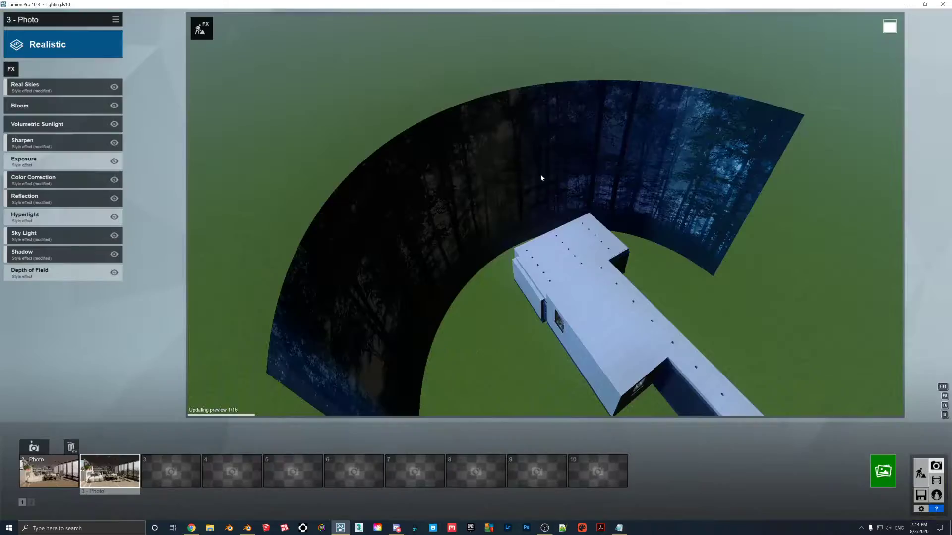
{"action": "left_click", "coordinate": [109, 471]}
{"action": "right_click_drag", "start_coordinate": [510, 266], "coordinate": [552, 253]}
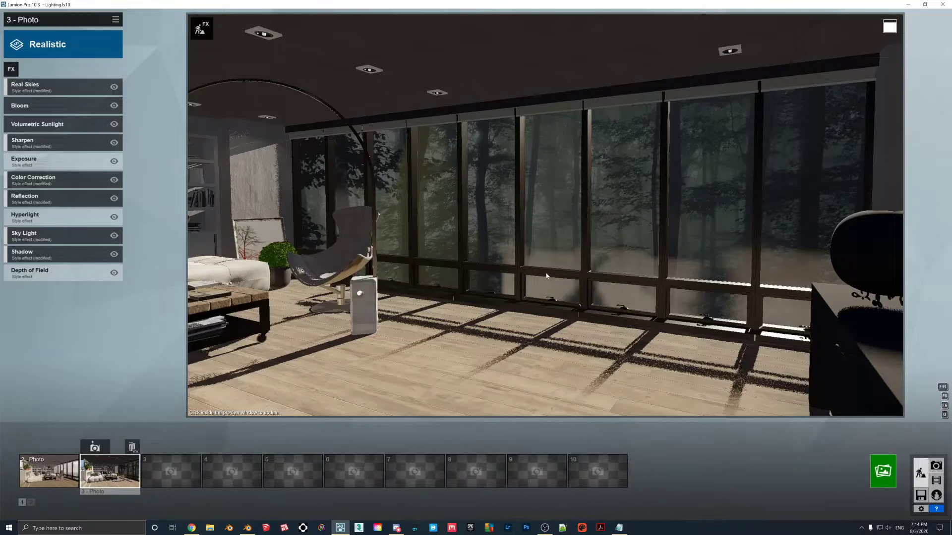
{"action": "key", "text": "s"}
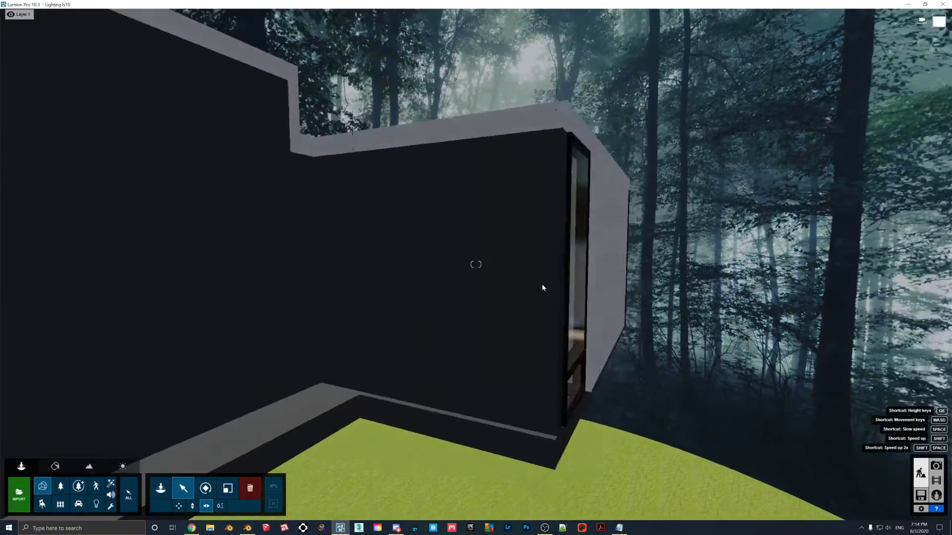
Assign the Standard material to the forest background, adjust its gloss, raise its emissive slightly and save the material changes
{"action": "left_click", "coordinate": [55, 467]}
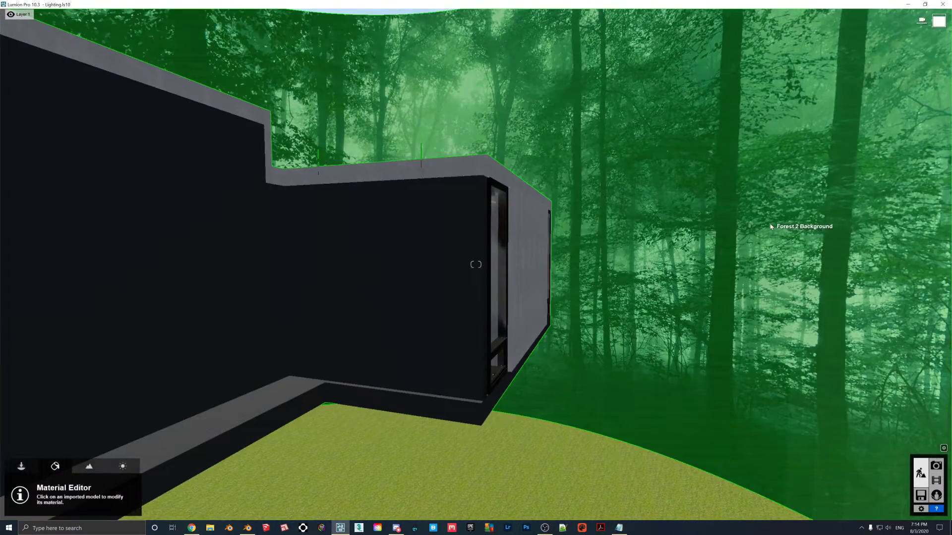
{"action": "left_click", "coordinate": [418, 323]}
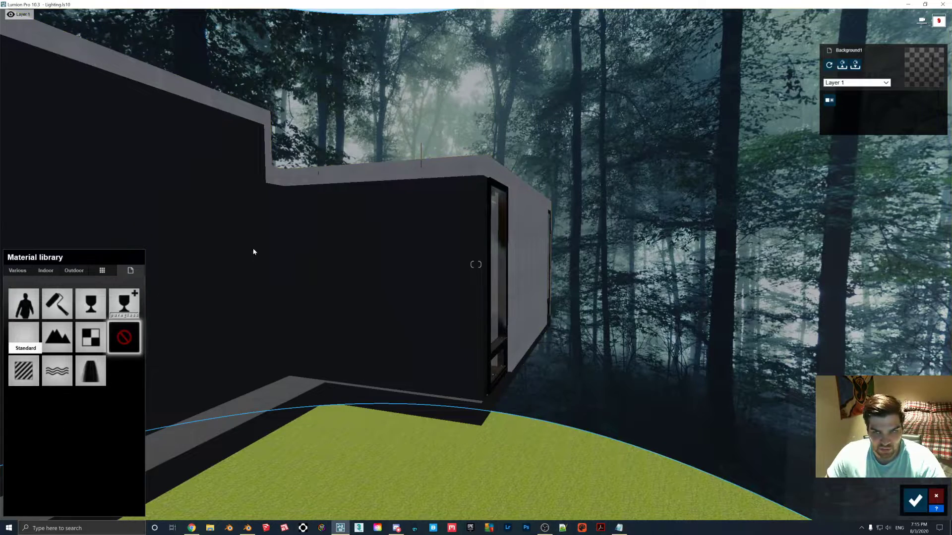
{"action": "left_click", "coordinate": [23, 337]}
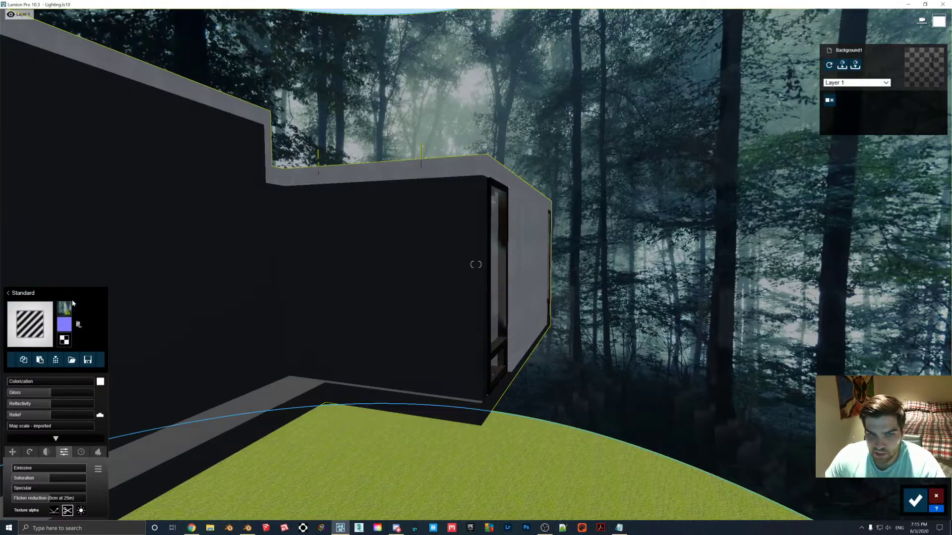
{"action": "mouse_move", "coordinate": [52, 395]}
{"action": "left_mouse_down"}
{"action": "mouse_move", "coordinate": [6, 395]}
{"action": "mouse_move", "coordinate": [133, 396]}
{"action": "left_mouse_up"}
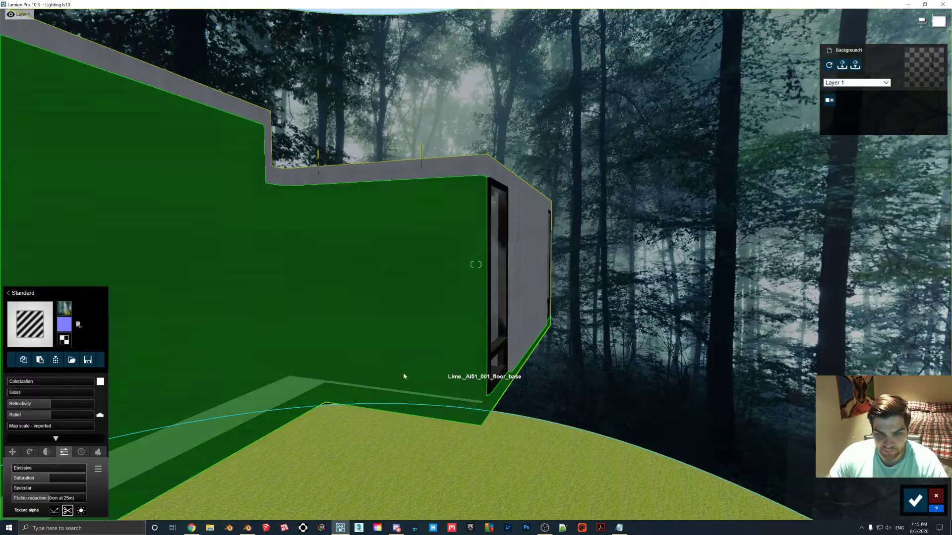
{"action": "left_click", "coordinate": [22, 469]}
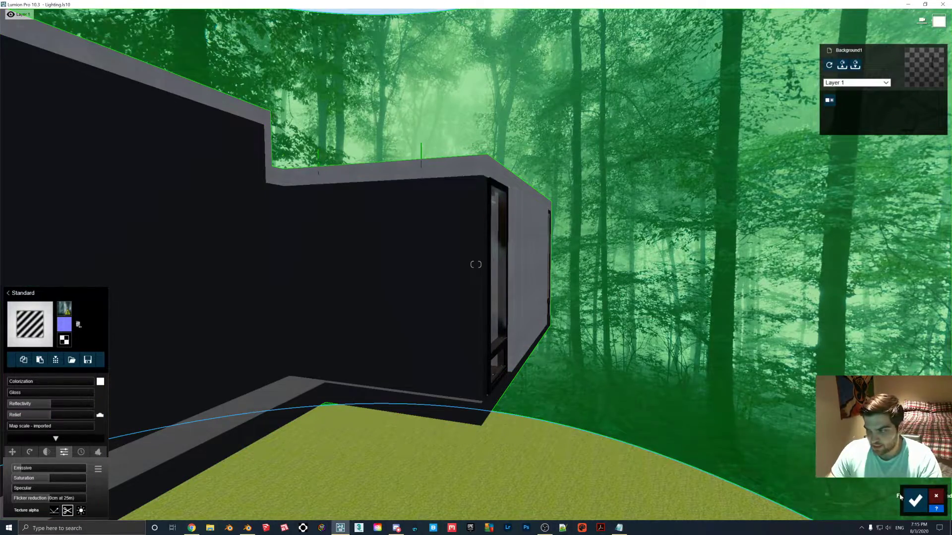
{"action": "left_click", "coordinate": [914, 501]}
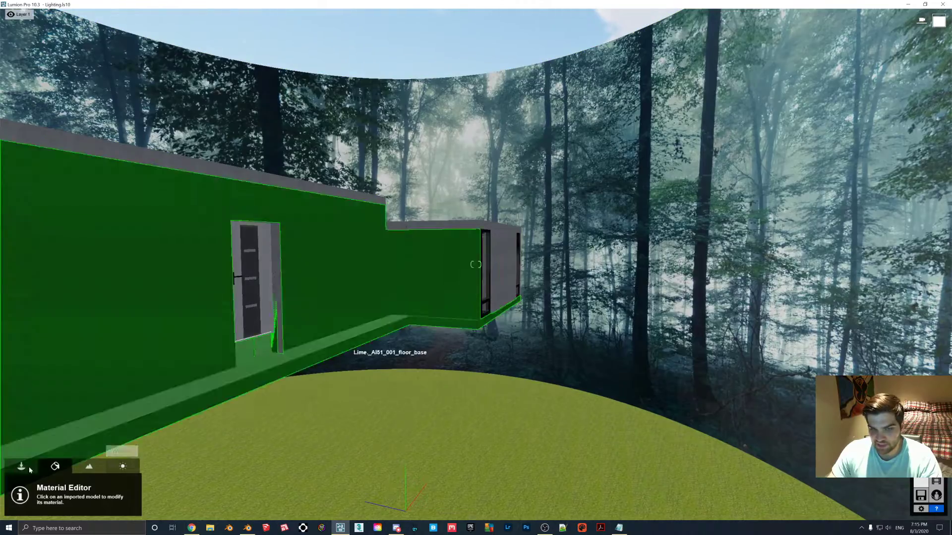
Scale the forest background down around the end of the house
{"action": "left_click", "coordinate": [21, 466]}
{"action": "left_click", "coordinate": [227, 489]}
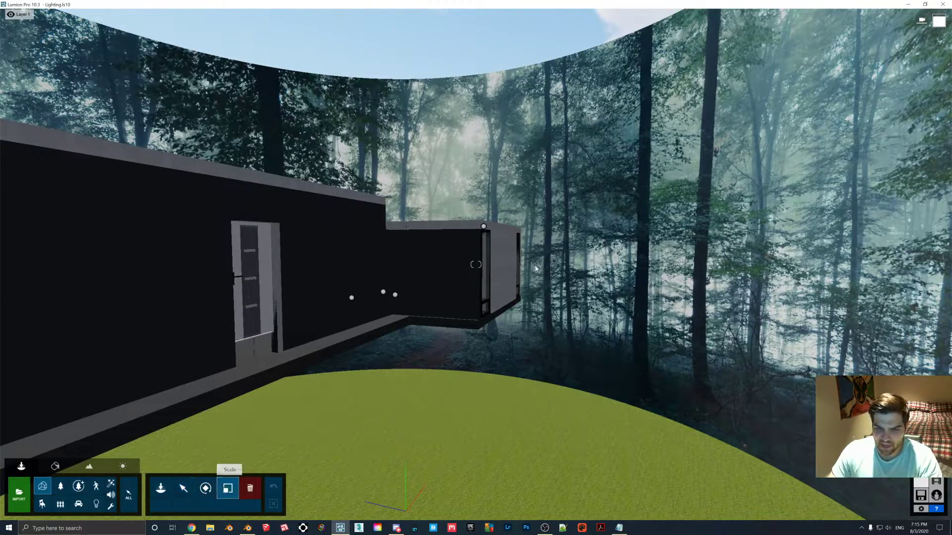
{"action": "left_click", "coordinate": [676, 145]}
{"action": "key", "text": "s"}
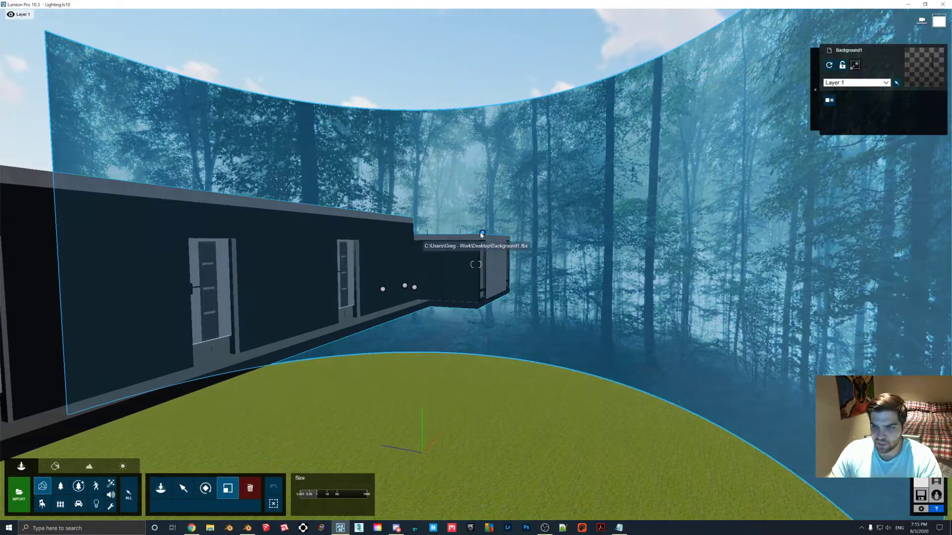
{"action": "mouse_move", "coordinate": [481, 231]}
{"action": "left_mouse_down"}
{"action": "mouse_move", "coordinate": [476, 241]}
{"action": "mouse_move", "coordinate": [481, 233]}
{"action": "left_mouse_up"}
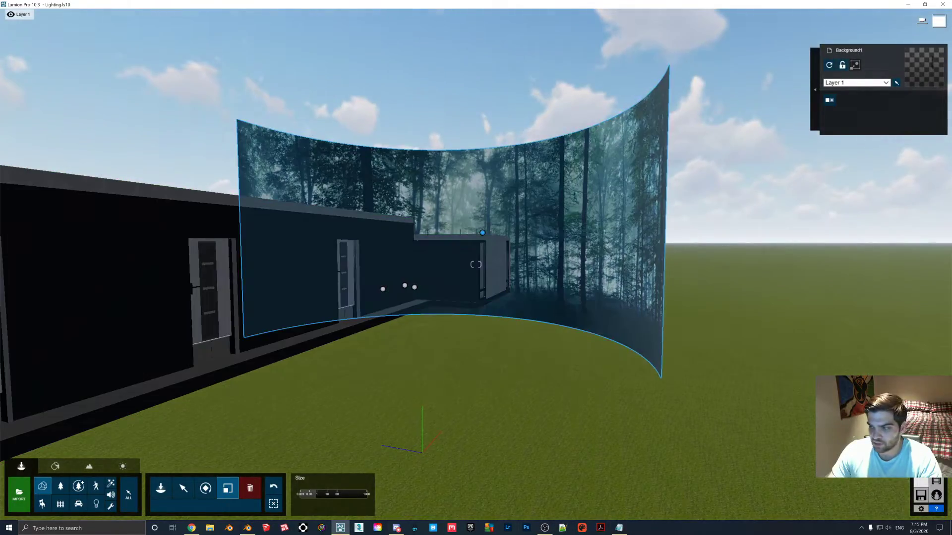
Frame the living room windows from the 3 - Photo camera and raise the Volumetric Sunlight brightness slightly
{"action": "left_click", "coordinate": [921, 481]}
{"action": "left_click", "coordinate": [110, 471]}
{"action": "right_click_drag", "start_coordinate": [545, 215], "coordinate": [644, 223]}
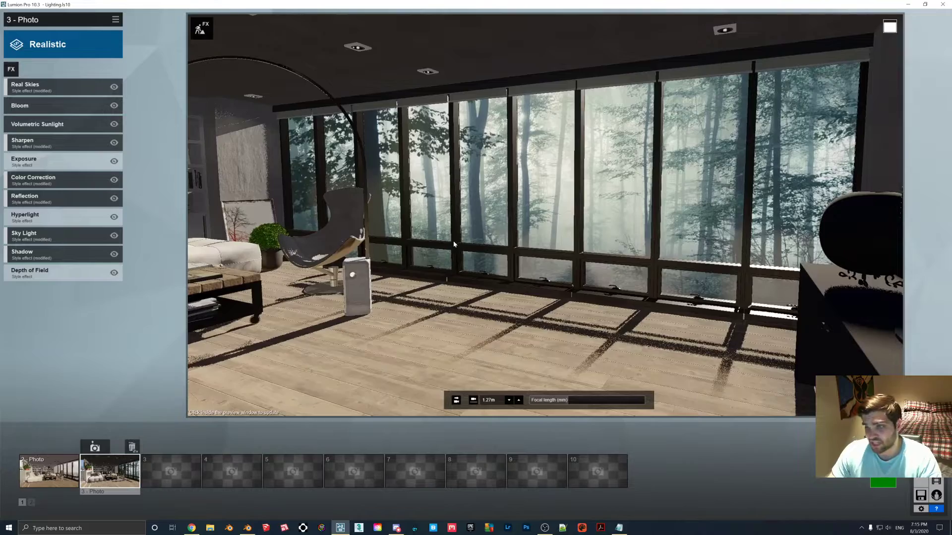
{"action": "right_click_drag", "start_coordinate": [513, 260], "coordinate": [563, 217]}
{"action": "key", "text": "s"}
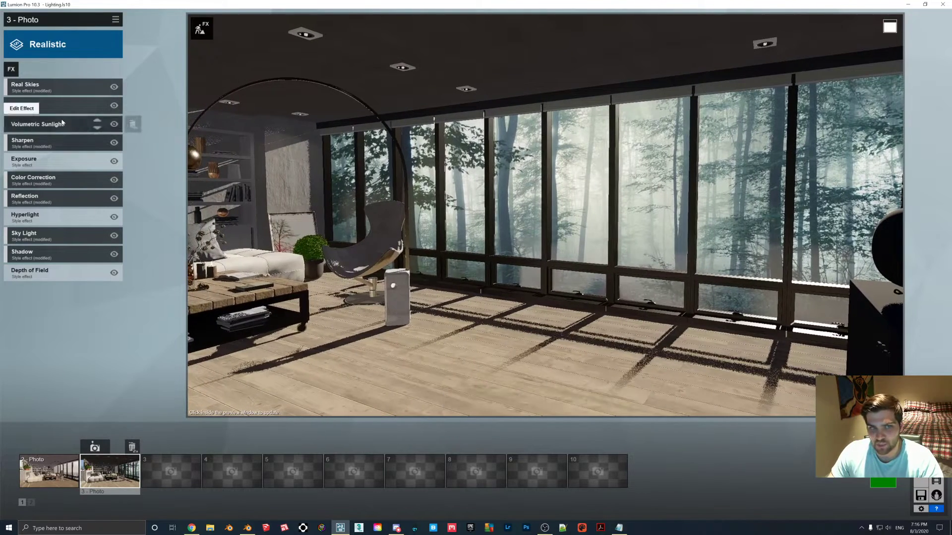
{"action": "left_click", "coordinate": [38, 124]}
{"action": "left_click_drag", "start_coordinate": [9, 103], "coordinate": [22, 103]}
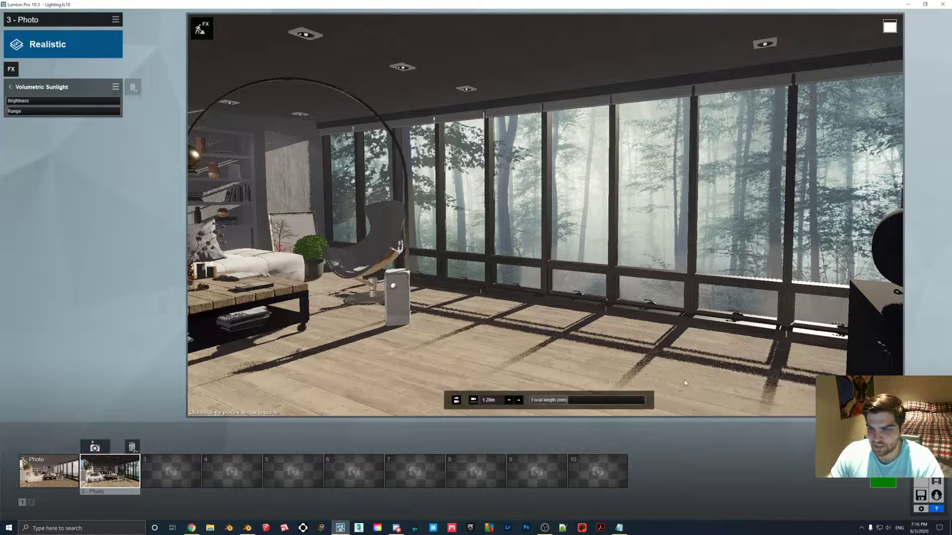
Render the current shot at Desktop size, 1920x1080, overwriting the background1 JPG on the Desktop, and close the finished render
{"action": "left_click", "coordinate": [895, 479]}
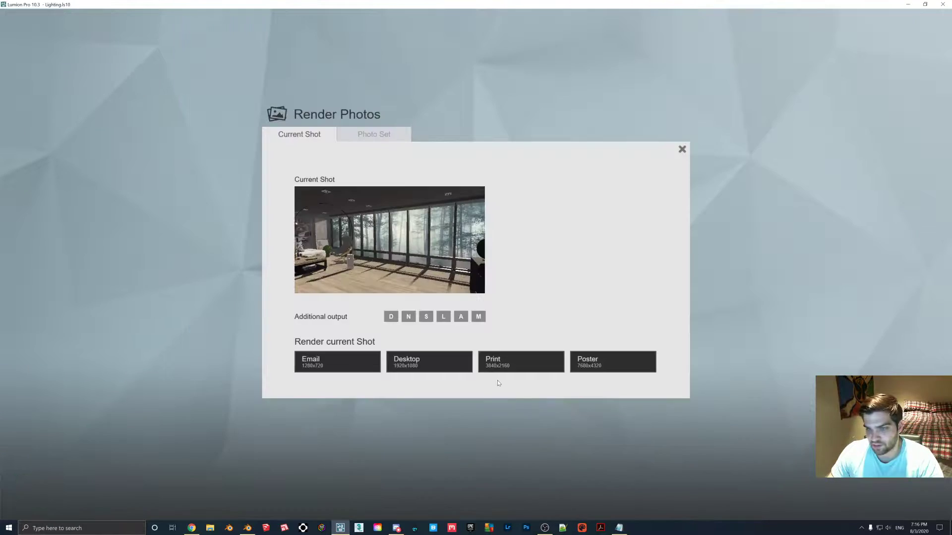
{"action": "left_click", "coordinate": [410, 360]}
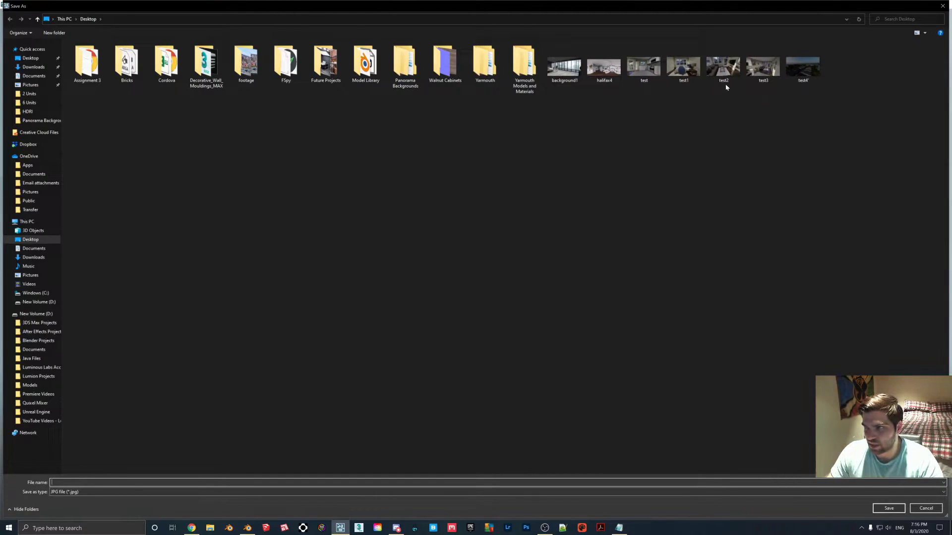
{"action": "double_click", "coordinate": [558, 69]}
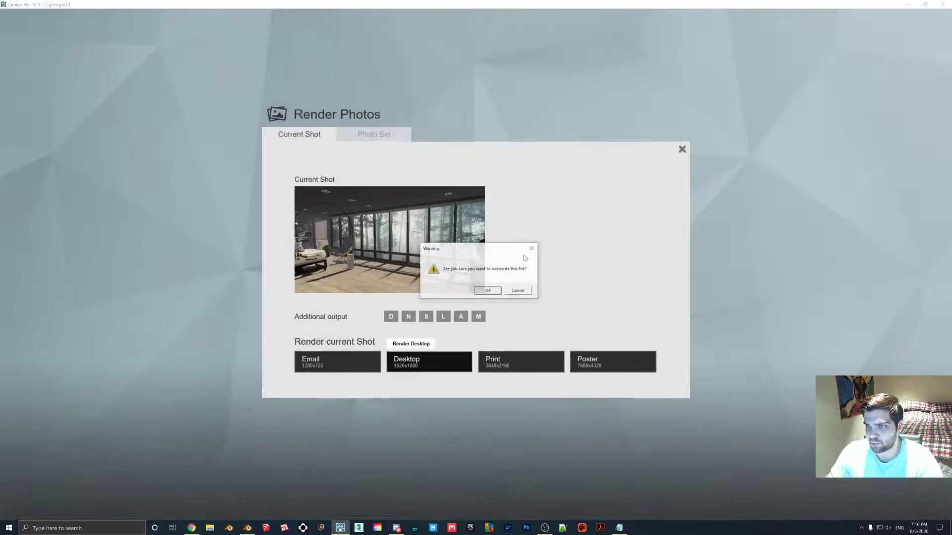
{"action": "left_click", "coordinate": [492, 291]}
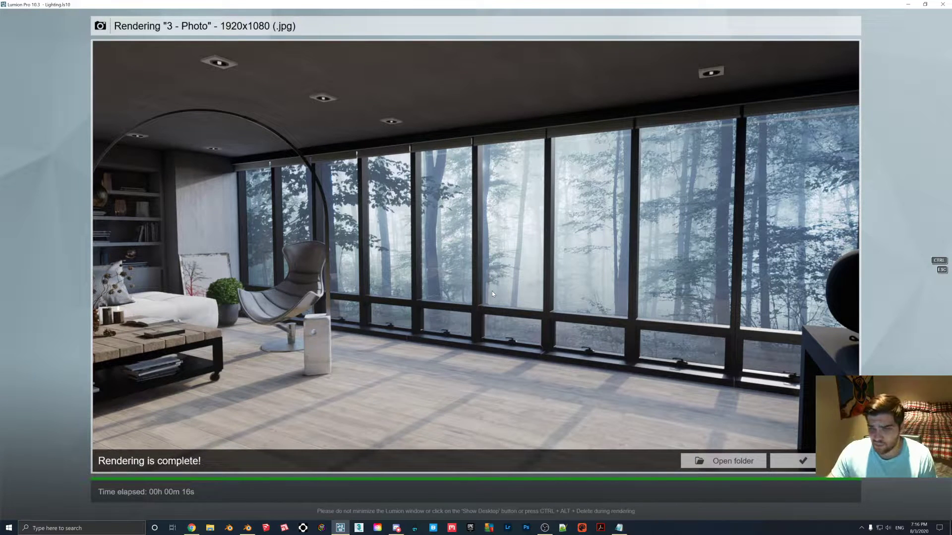
{"action": "left_click", "coordinate": [803, 461]}
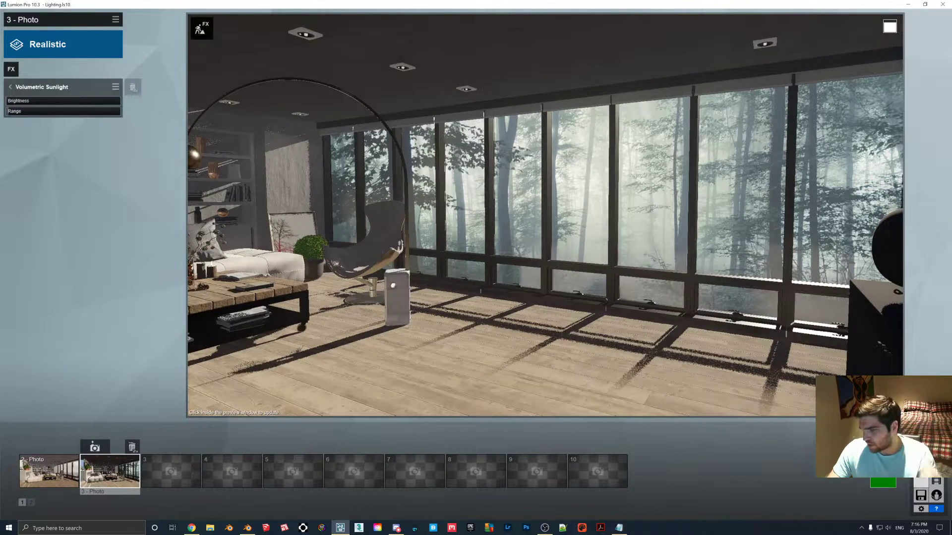
Return to Build mode and place a HuangshanPine RT 2 conifer on the ground outside the house's glazed end
{"action": "left_click", "coordinate": [935, 454]}
{"action": "key", "text": "w"}
{"action": "right_click_drag", "start_coordinate": [522, 299], "coordinate": [308, 317]}
{"action": "key", "text": "w"}
{"action": "key", "text": "s"}
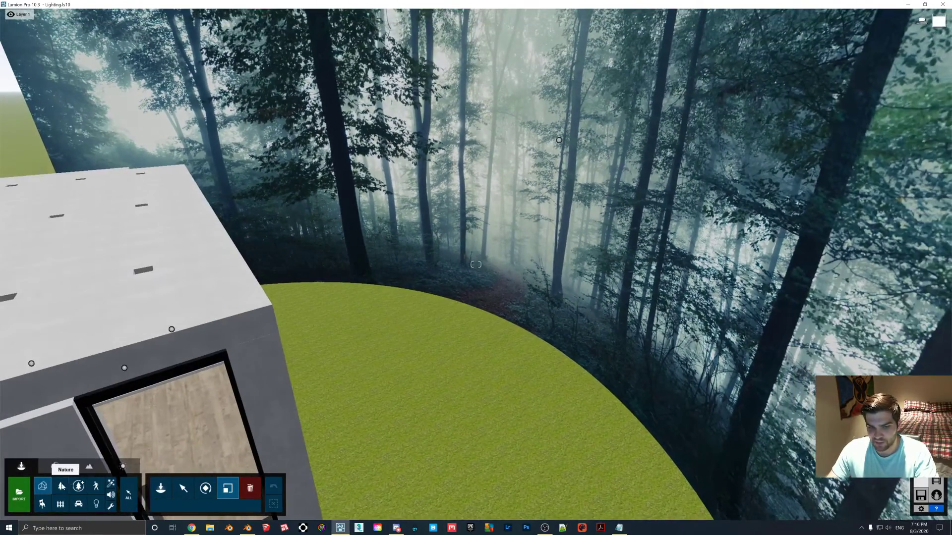
{"action": "left_click", "coordinate": [60, 487]}
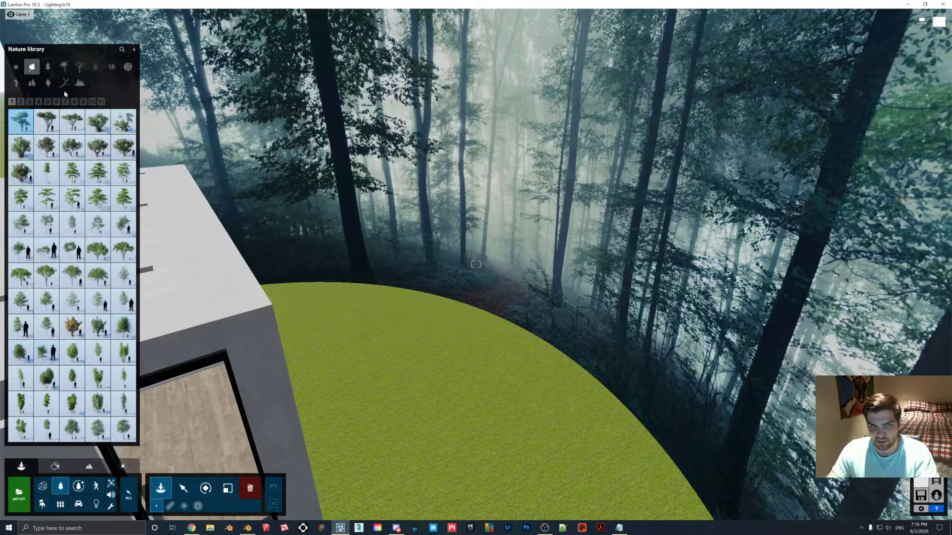
{"action": "left_click", "coordinate": [47, 67]}
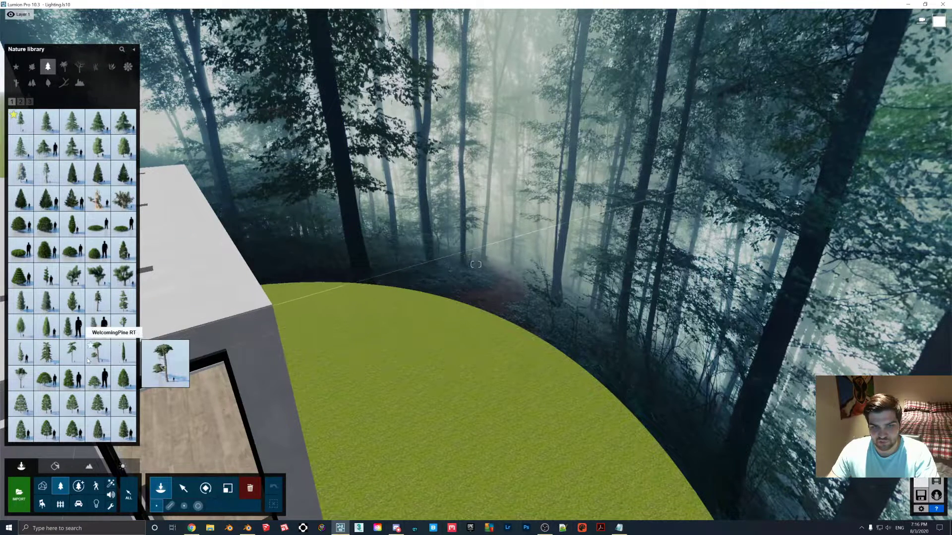
{"action": "left_click", "coordinate": [73, 360]}
{"action": "scroll", "coordinate": [484, 361], "scroll_direction": "down", "scroll_amount": 5}
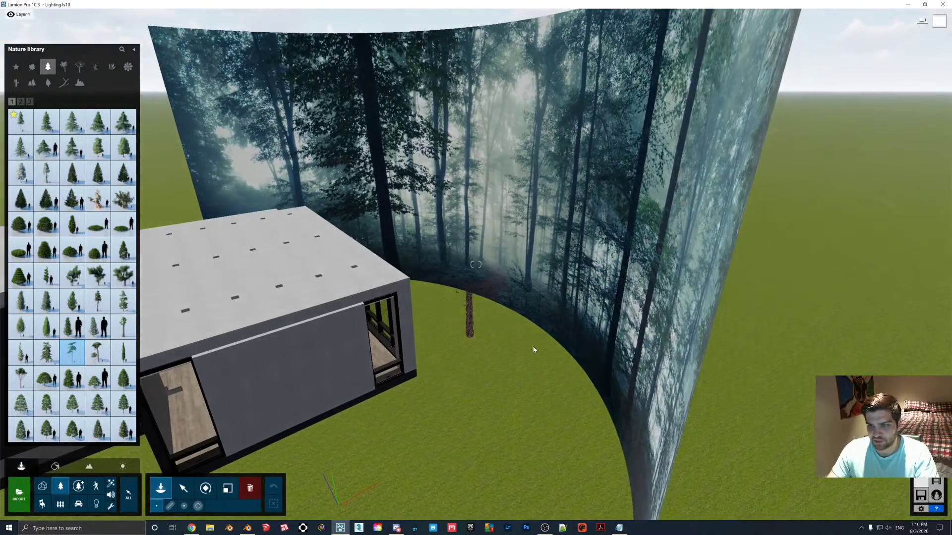
{"action": "left_click", "coordinate": [537, 359]}
{"action": "right_click_drag", "start_coordinate": [537, 360], "coordinate": [578, 293]}
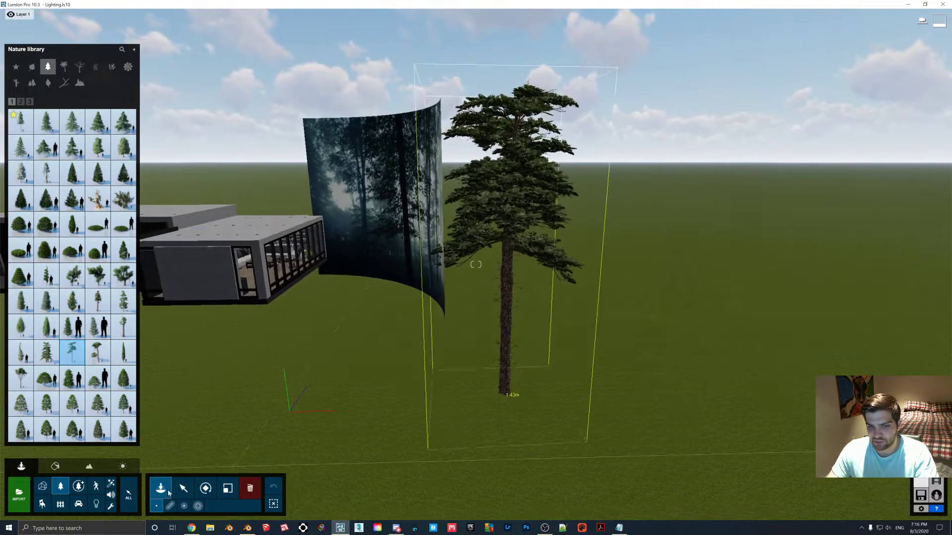
Raise the pine tree above the ground and place a copy of it right beside it
{"action": "left_click", "coordinate": [187, 492]}
{"action": "left_click_drag", "start_coordinate": [503, 398], "coordinate": [520, 238]}
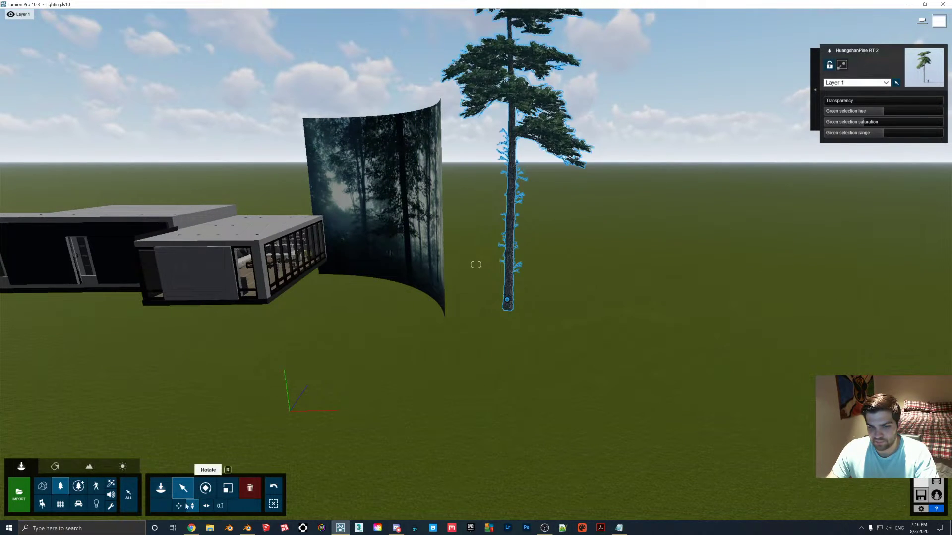
{"action": "left_click", "coordinate": [207, 506]}
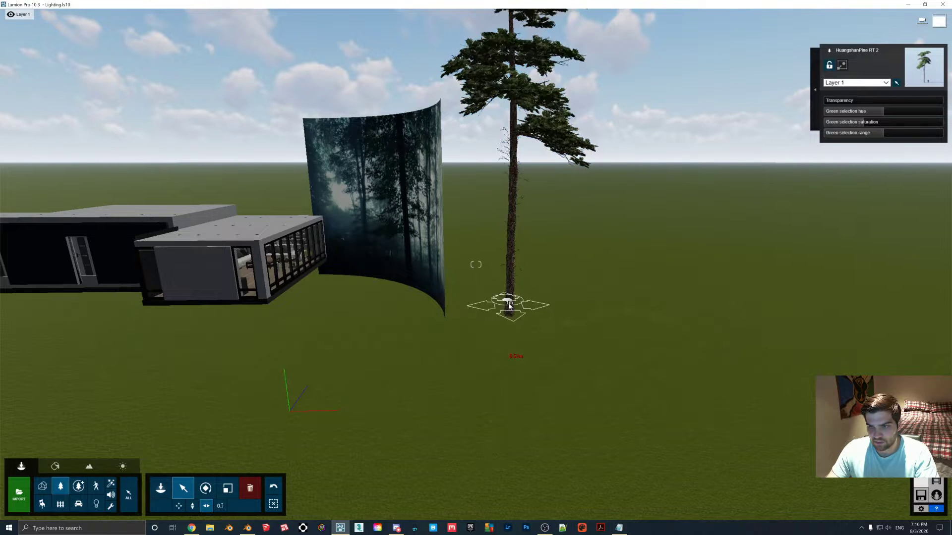
{"action": "left_click_drag", "start_coordinate": [509, 306], "coordinate": [495, 289], "text": "alt"}
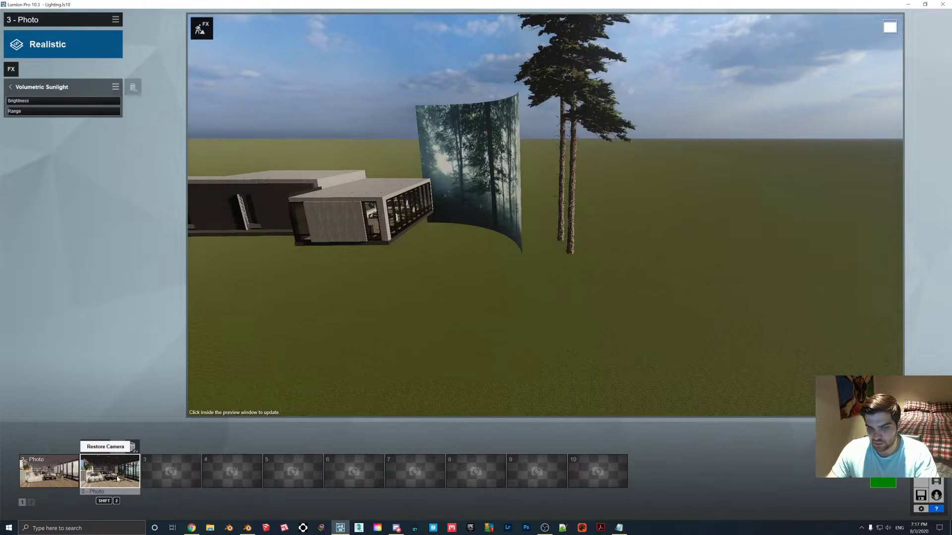
Select both HuangshanPine trees outside the living room windows and copy them sideways along the glazing
{"action": "left_click", "coordinate": [109, 470]}
{"action": "right_click_drag", "start_coordinate": [546, 215], "coordinate": [765, 232]}
{"action": "mouse_move", "coordinate": [644, 215]}
{"action": "right_mouse_down"}
{"action": "mouse_move", "coordinate": [347, 268]}
{"action": "mouse_move", "coordinate": [644, 228]}
{"action": "right_mouse_up"}
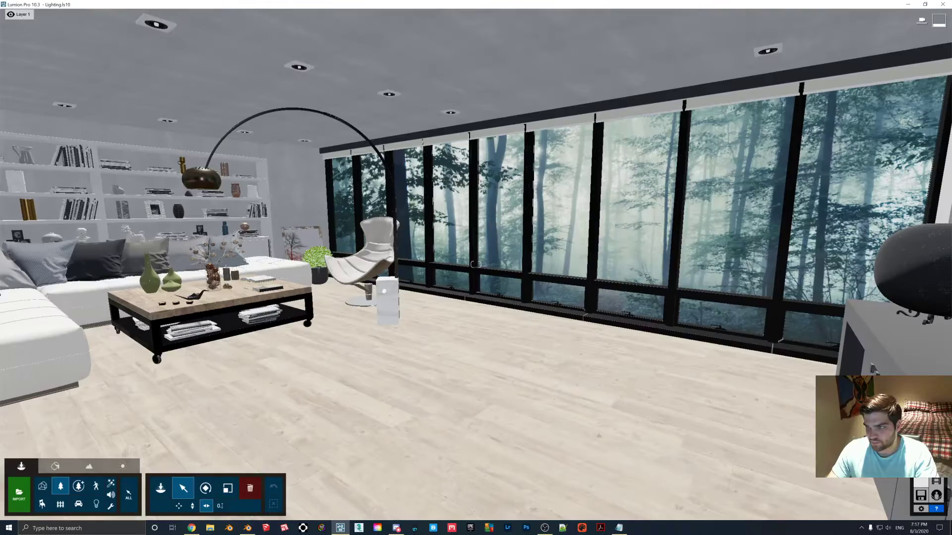
{"action": "key", "text": "w"}
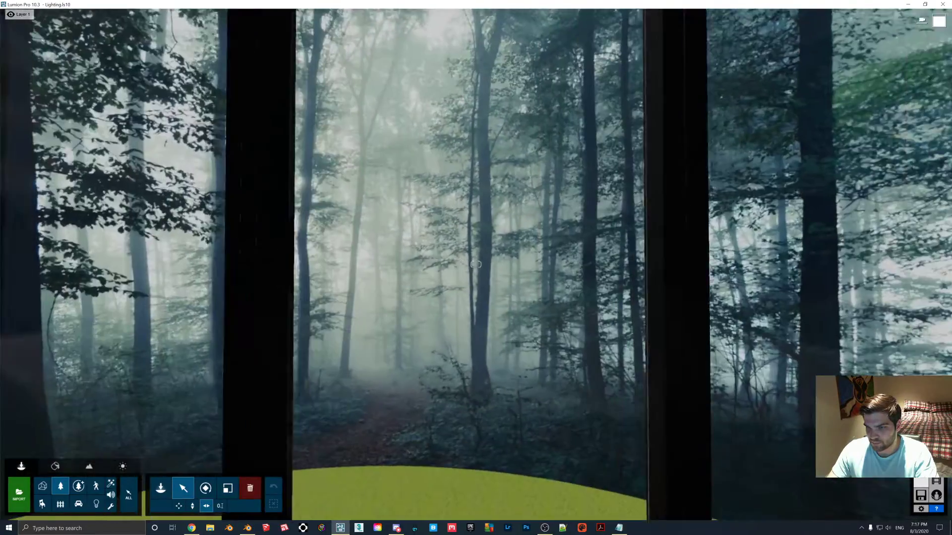
{"action": "key", "text": "w"}
{"action": "left_click", "coordinate": [356, 345]}
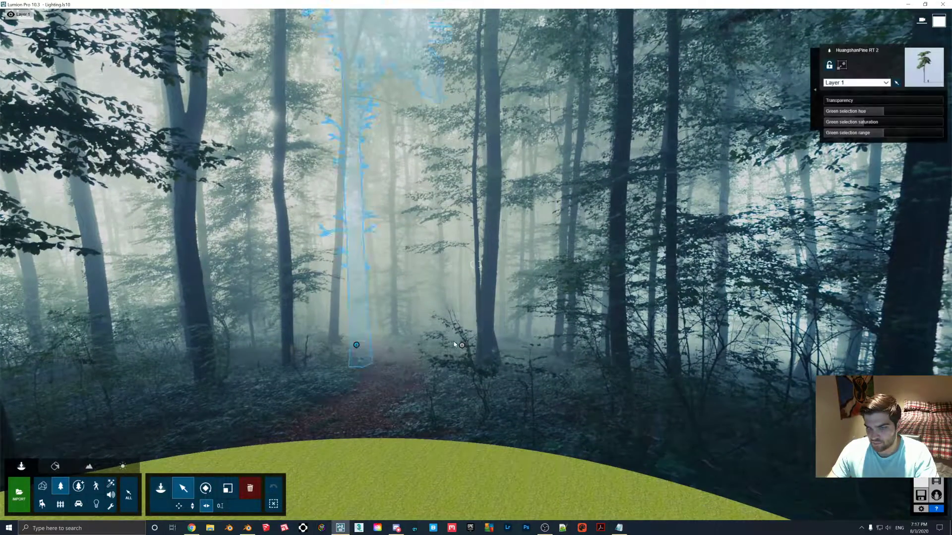
{"action": "left_click", "coordinate": [462, 345], "text": "ctrl"}
{"action": "left_click_drag", "start_coordinate": [478, 351], "coordinate": [248, 346]}
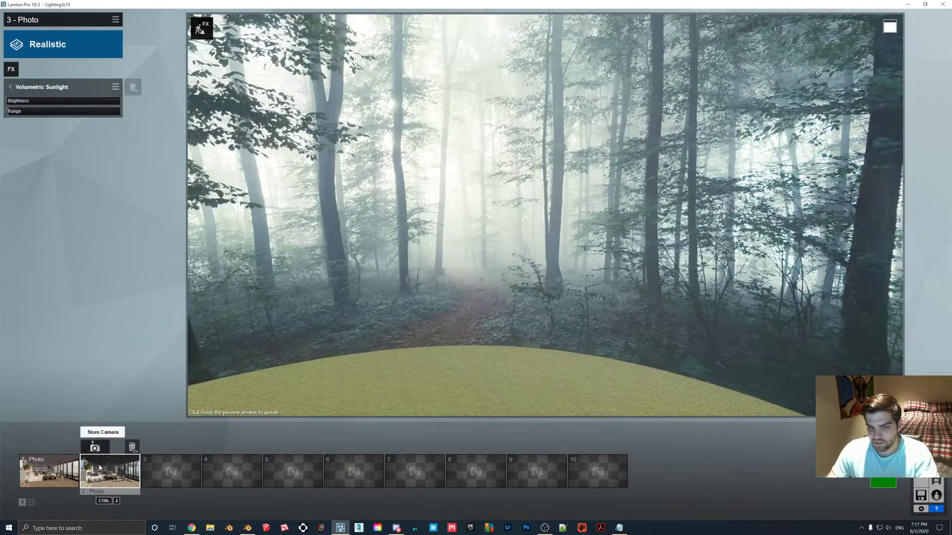
Frame the windows from the 3 - Photo camera and render the shot at Desktop size, 1920x1080, overwriting the background1 JPG on the Desktop
{"action": "left_click", "coordinate": [111, 471]}
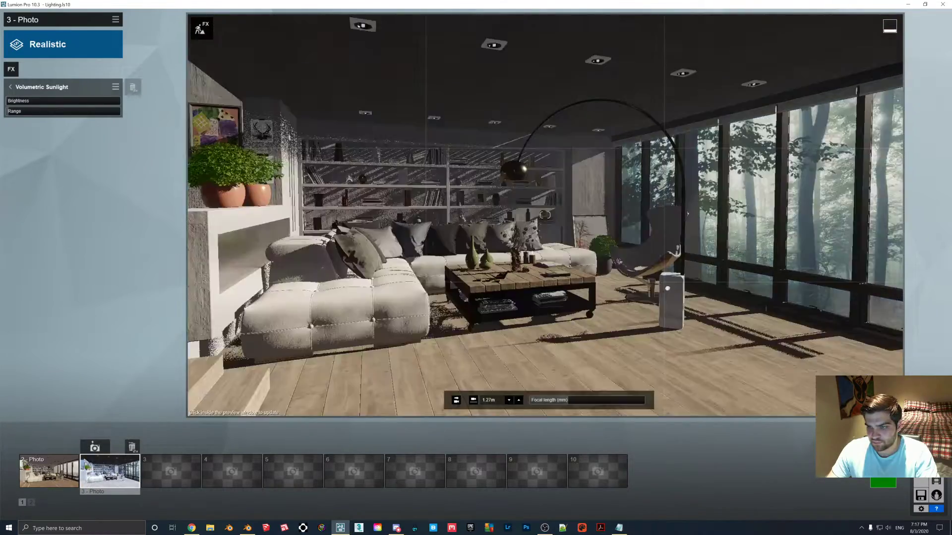
{"action": "right_click_drag", "start_coordinate": [545, 215], "coordinate": [532, 272]}
{"action": "left_click", "coordinate": [883, 483]}
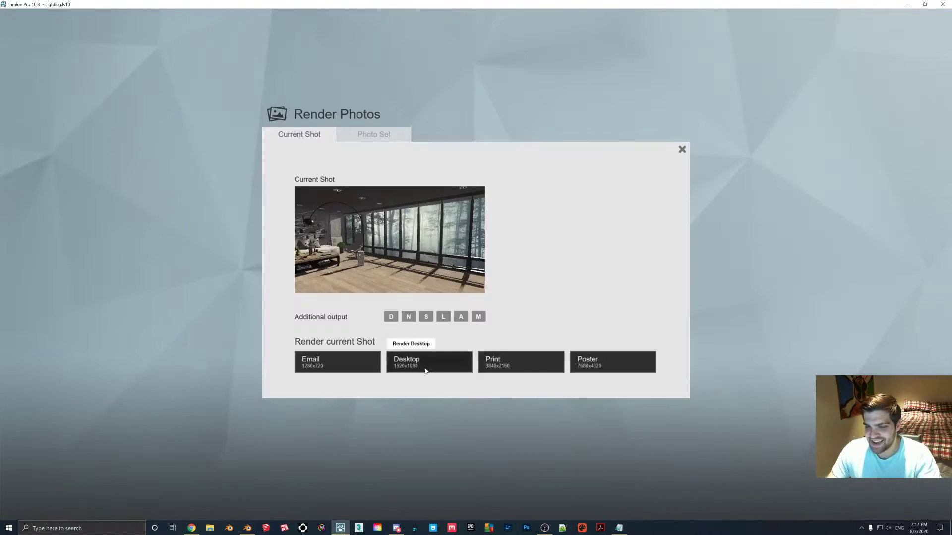
{"action": "left_click", "coordinate": [425, 370]}
{"action": "left_click", "coordinate": [569, 65]}
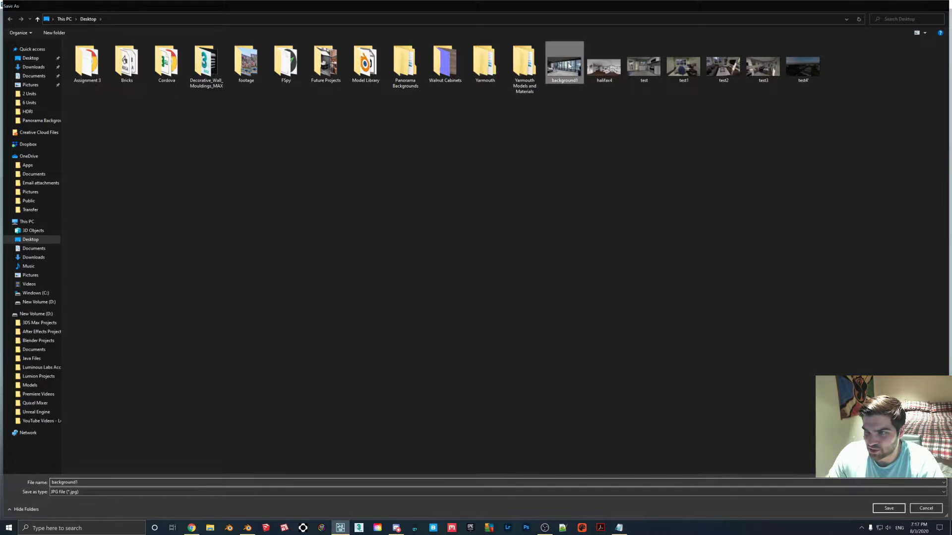
{"action": "double_click", "coordinate": [569, 65]}
{"action": "left_click", "coordinate": [487, 290]}
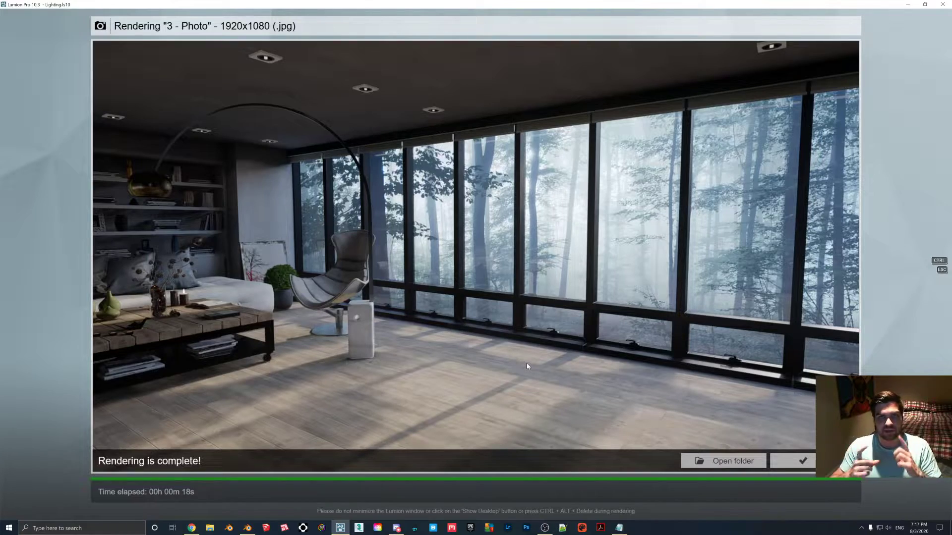
{"action": "left_click", "coordinate": [802, 461]}
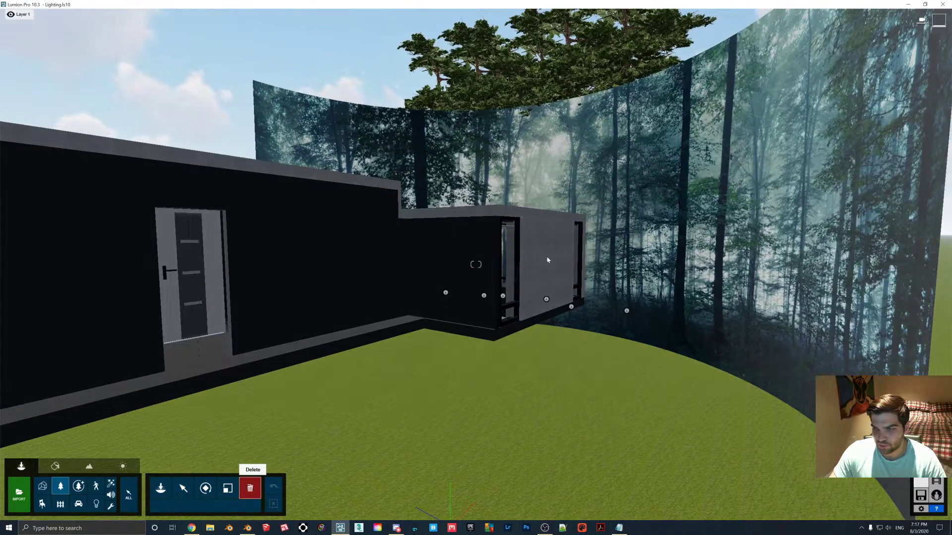
Delete all the pine trees standing between the house and the curved background
{"action": "left_click", "coordinate": [446, 293]}
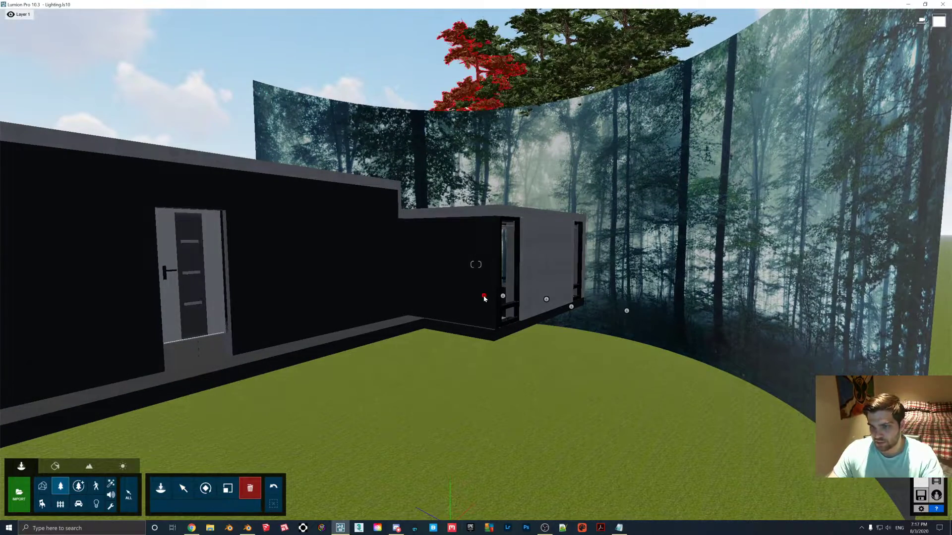
{"action": "left_click", "coordinate": [484, 296]}
{"action": "left_click", "coordinate": [503, 297]}
{"action": "left_click", "coordinate": [547, 300]}
{"action": "left_click", "coordinate": [571, 306]}
{"action": "left_click", "coordinate": [627, 311]}
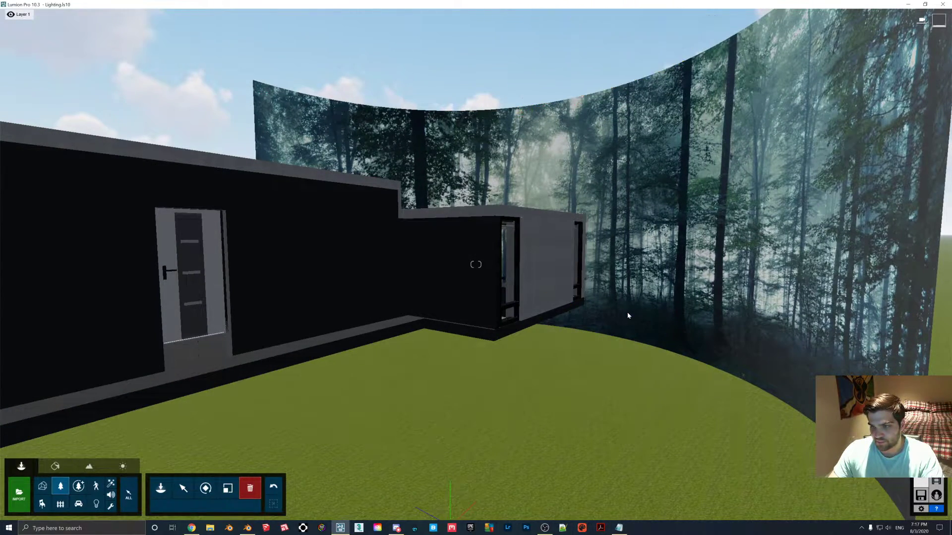
Replace the curved background's texture with the Forest 1 Background image from Panorama Backgrounds > Forest 1 Panos and save the material
{"action": "left_click", "coordinate": [43, 487]}
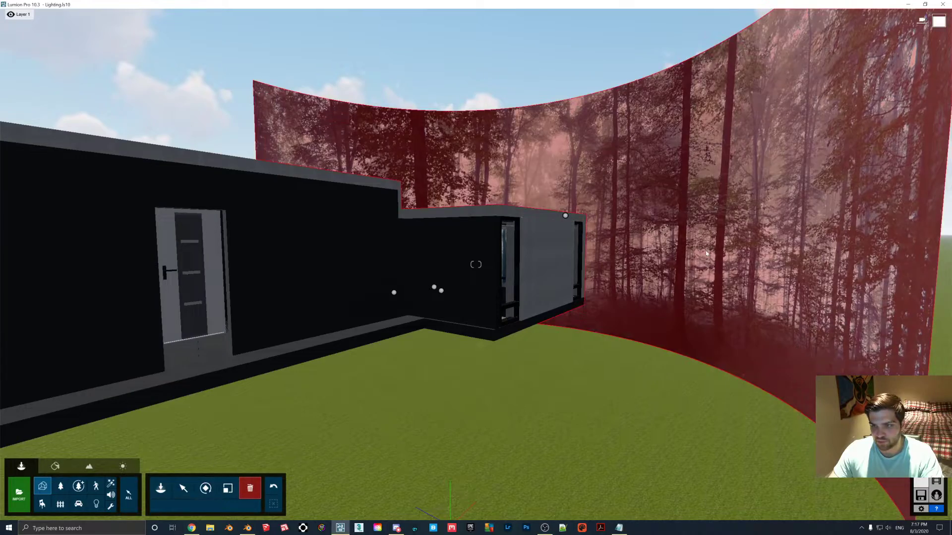
{"action": "left_click", "coordinate": [611, 279]}
{"action": "right_click_drag", "start_coordinate": [611, 279], "coordinate": [613, 278]}
{"action": "left_click", "coordinate": [183, 489]}
{"action": "left_click", "coordinate": [55, 466]}
{"action": "left_click", "coordinate": [617, 217]}
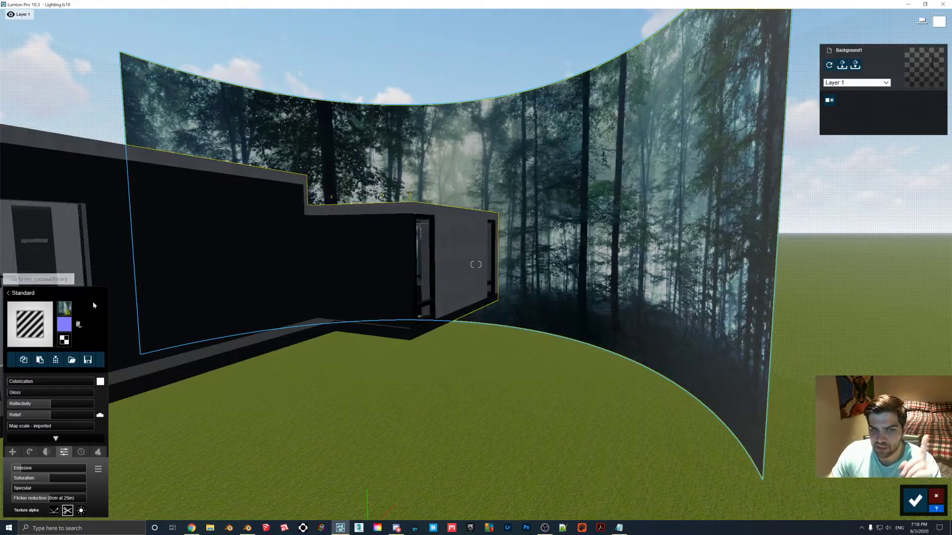
{"action": "left_click", "coordinate": [38, 318]}
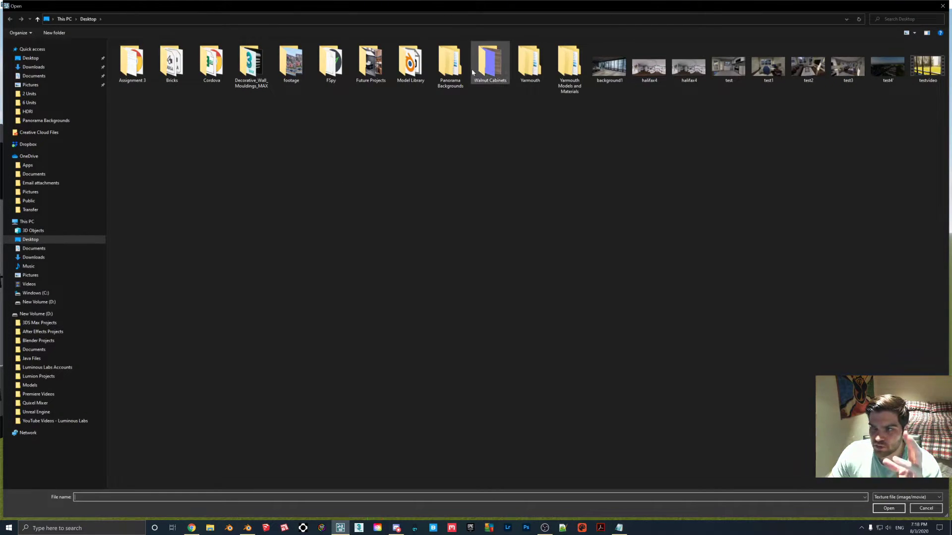
{"action": "double_click", "coordinate": [450, 62]}
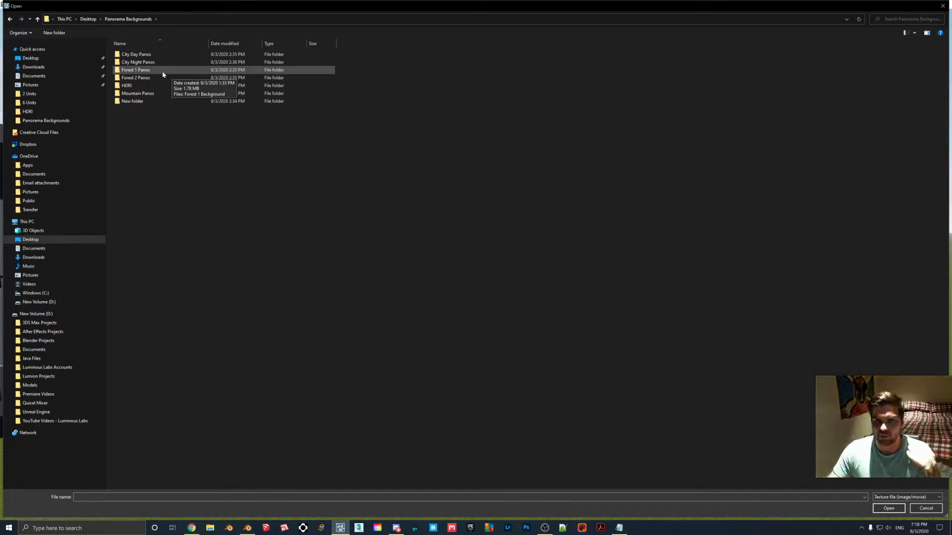
{"action": "double_click", "coordinate": [135, 70]}
{"action": "double_click", "coordinate": [132, 70]}
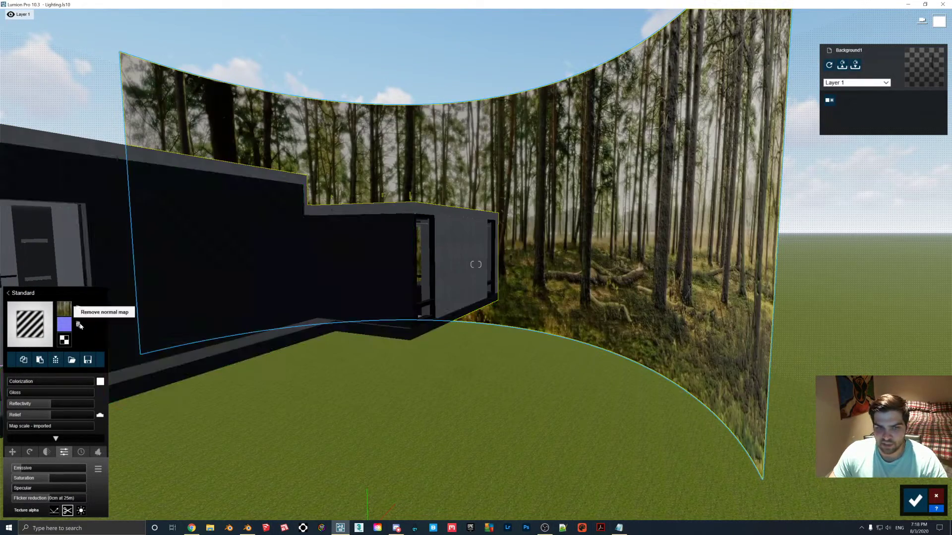
{"action": "left_click", "coordinate": [915, 500]}
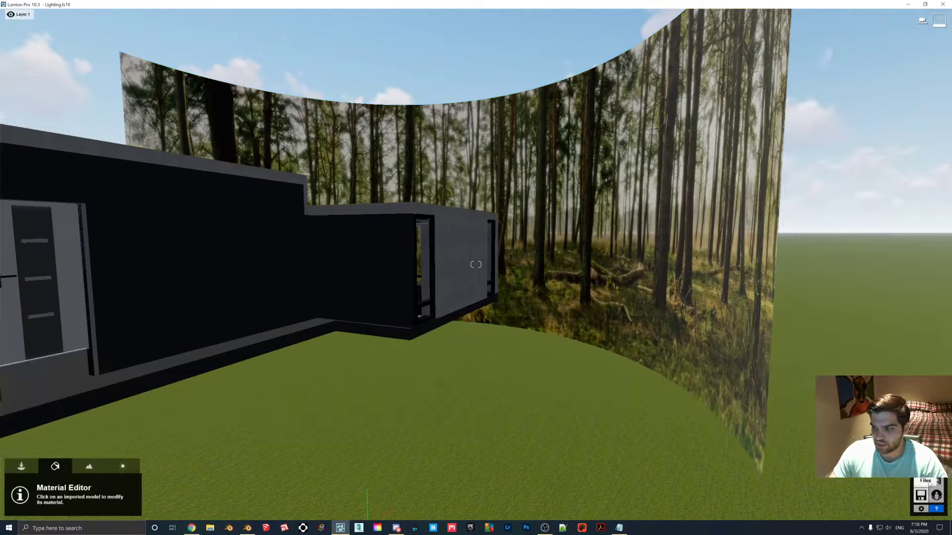
Preview the new forest background through the living room windows from the 3 - Photo camera
{"action": "left_click", "coordinate": [927, 482]}
{"action": "left_click", "coordinate": [110, 471]}
{"action": "right_click_drag", "start_coordinate": [431, 251], "coordinate": [613, 252]}
{"action": "left_click", "coordinate": [633, 248]}
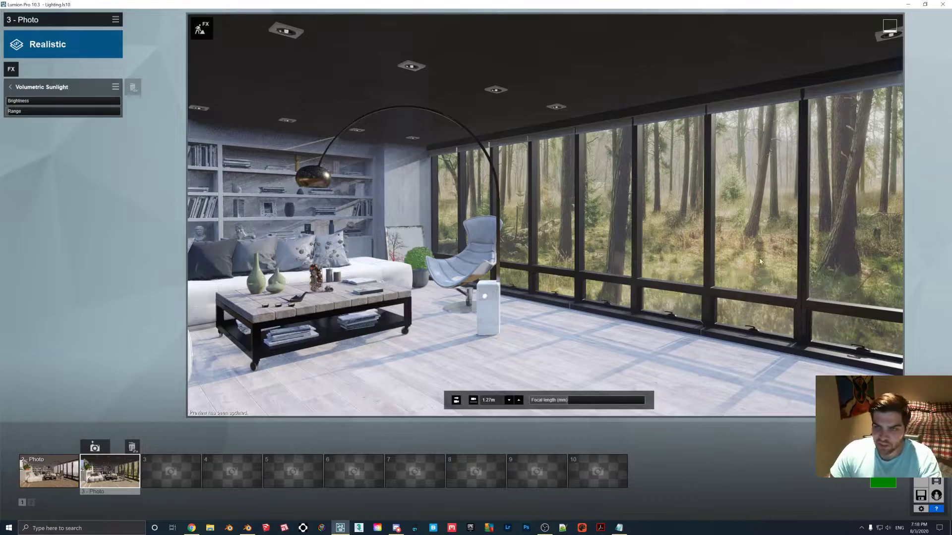
Return to Build mode and delete the imported Background1 model from around the house
{"action": "left_click", "coordinate": [932, 463]}
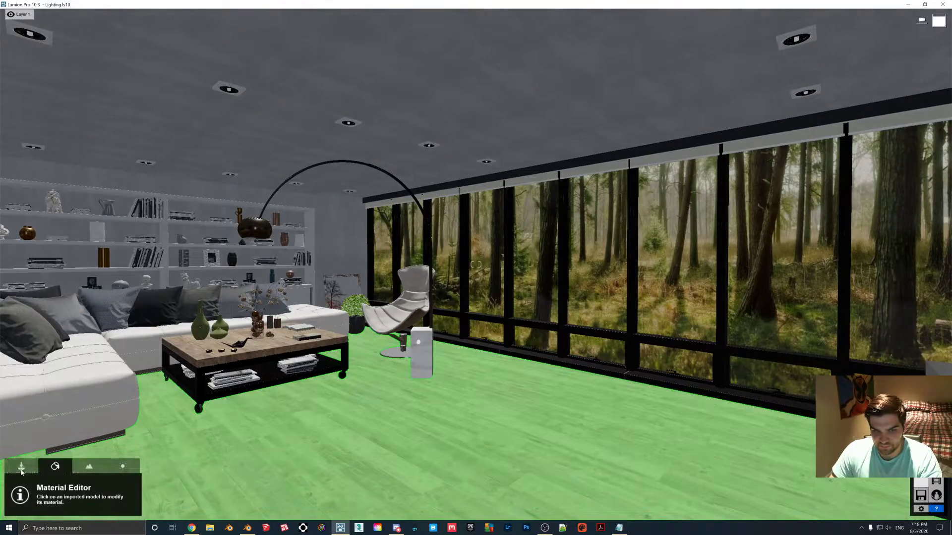
{"action": "left_click", "coordinate": [22, 467]}
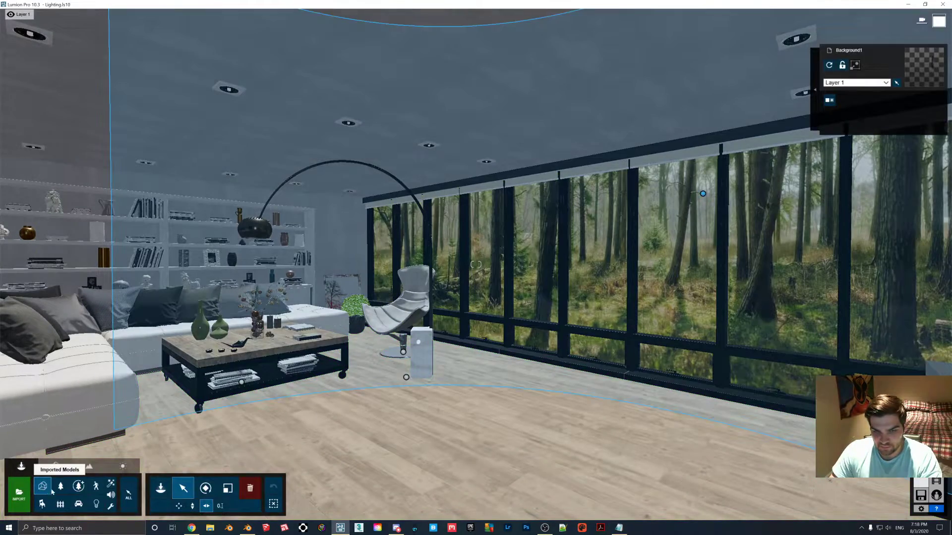
{"action": "left_click", "coordinate": [249, 488]}
{"action": "left_click", "coordinate": [593, 329]}
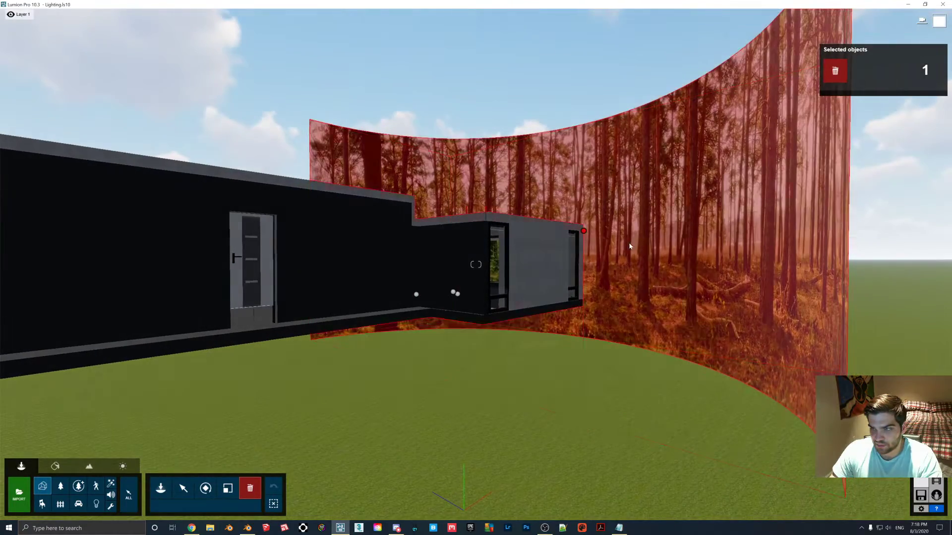
{"action": "left_click", "coordinate": [593, 235]}
Switch to Blender and delete the bent Forest 2 Background plane and its Empty
{"action": "left_click", "coordinate": [229, 528]}
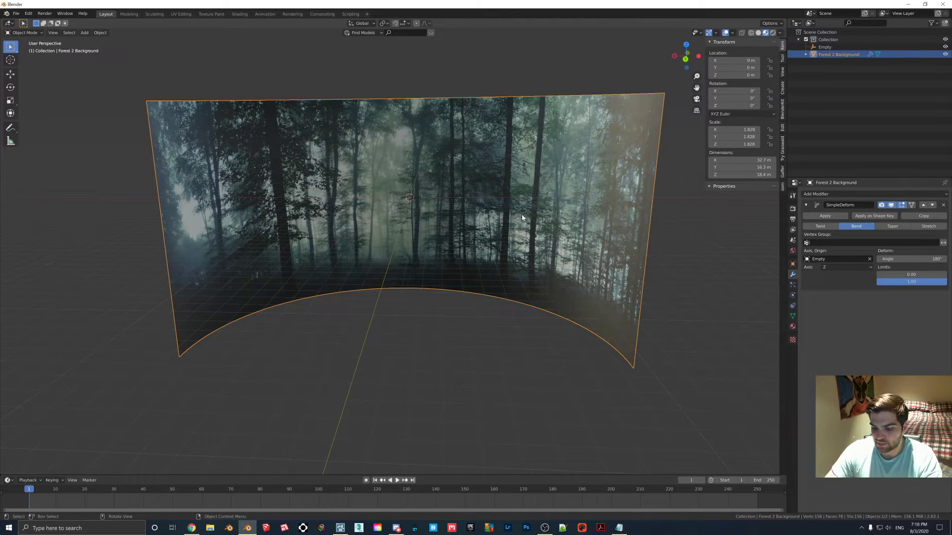
{"action": "key", "text": "Delete"}
{"action": "middle_click_drag", "start_coordinate": [451, 161], "coordinate": [423, 225]}
{"action": "left_click", "coordinate": [415, 203]}
{"action": "key", "text": "Delete"}
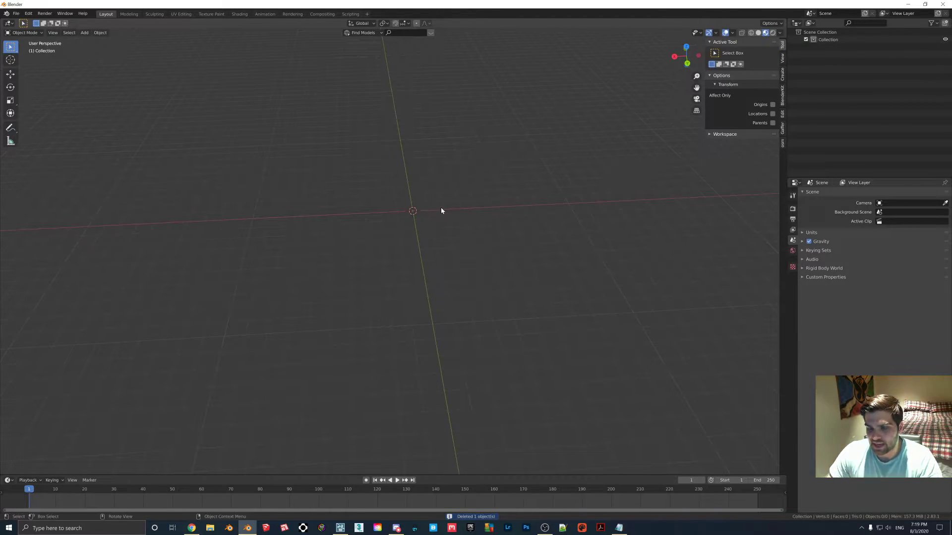
{"action": "left_click", "coordinate": [22, 23]}
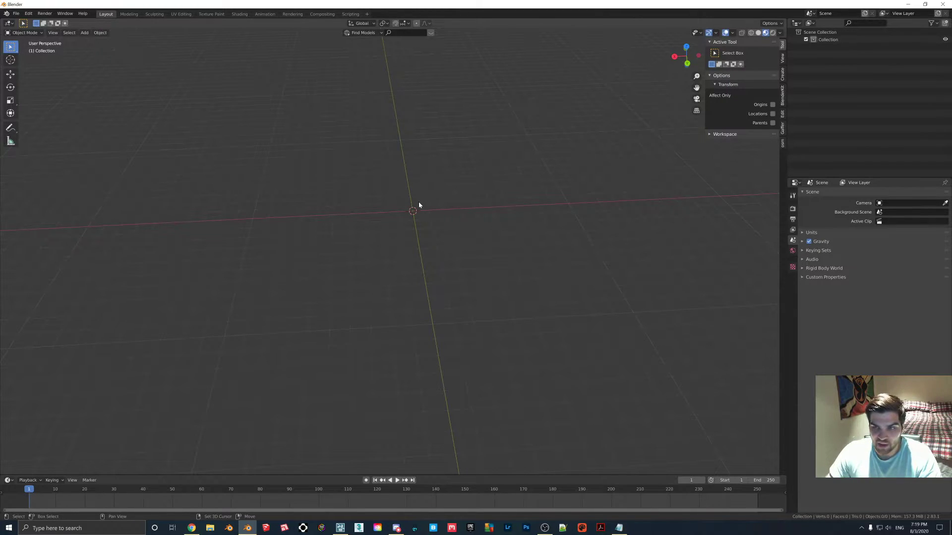
Add a UV sphere at the origin with 100 segments and 100 rings
{"action": "key", "text": "shift+a"}
{"action": "mouse_move", "coordinate": [420, 130]}
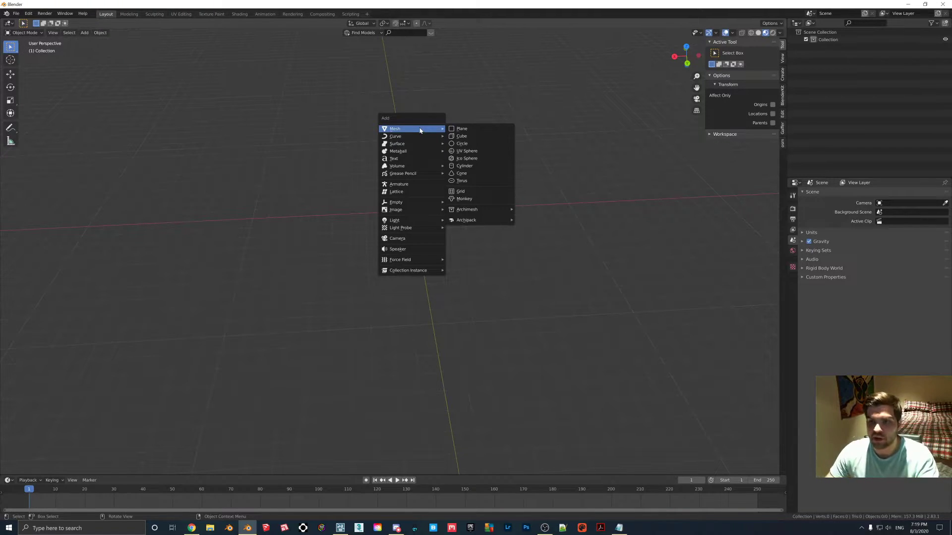
{"action": "left_click", "coordinate": [475, 152]}
{"action": "scroll", "coordinate": [423, 210], "scroll_direction": "up", "scroll_amount": 2}
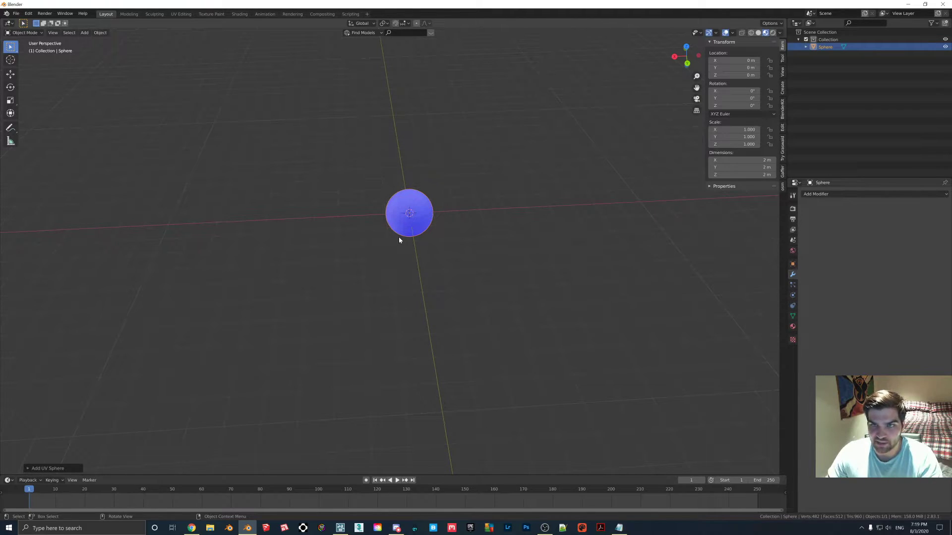
{"action": "left_click", "coordinate": [54, 469]}
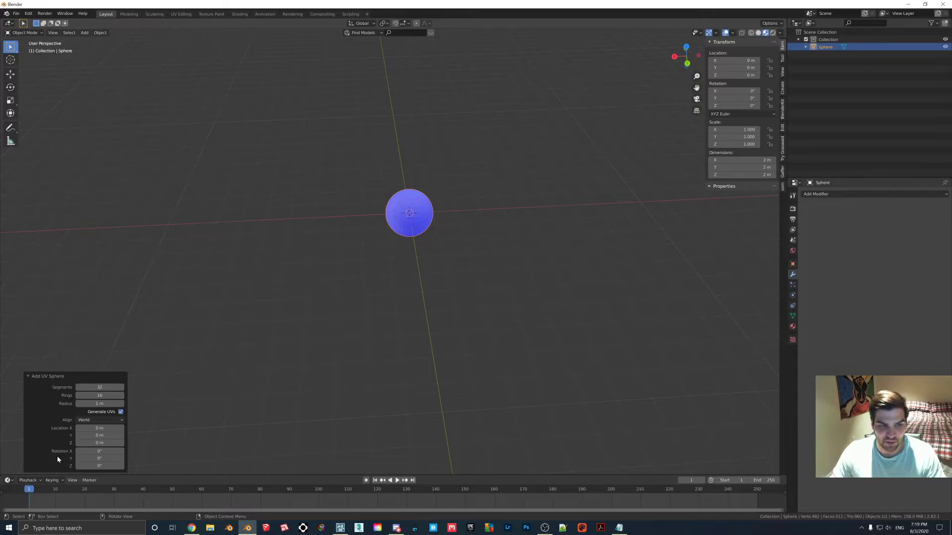
{"action": "left_click", "coordinate": [100, 387]}
{"action": "type", "text": "100"}
{"action": "key", "text": "Return"}
{"action": "left_click", "coordinate": [99, 395]}
{"action": "type", "text": "1"}
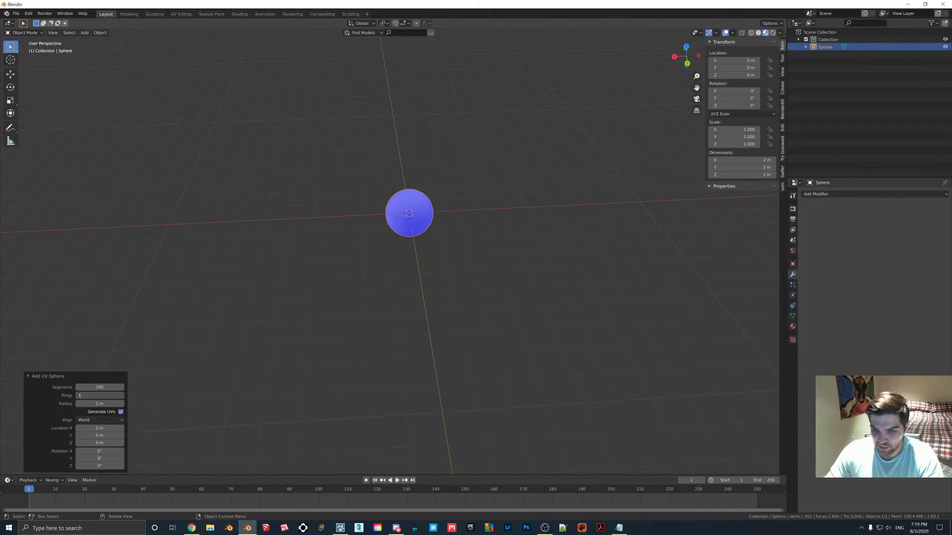
{"action": "key", "text": "Return"}
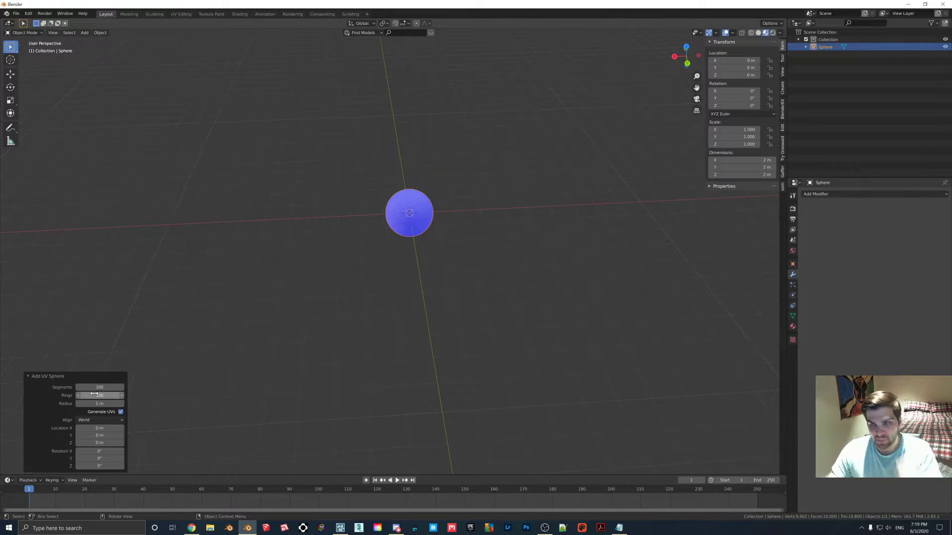
Scale the sphere uniformly by a factor of 10
{"action": "scroll", "coordinate": [407, 210], "scroll_direction": "up", "scroll_amount": 10}
{"action": "scroll", "coordinate": [403, 208], "scroll_direction": "down", "scroll_amount": 6}
{"action": "middle_click_drag", "start_coordinate": [403, 208], "coordinate": [392, 226]}
{"action": "scroll", "coordinate": [392, 225], "scroll_direction": "down", "scroll_amount": 3}
{"action": "left_click", "coordinate": [393, 224]}
{"action": "type", "text": "s10"}
{"action": "key", "text": "Return"}
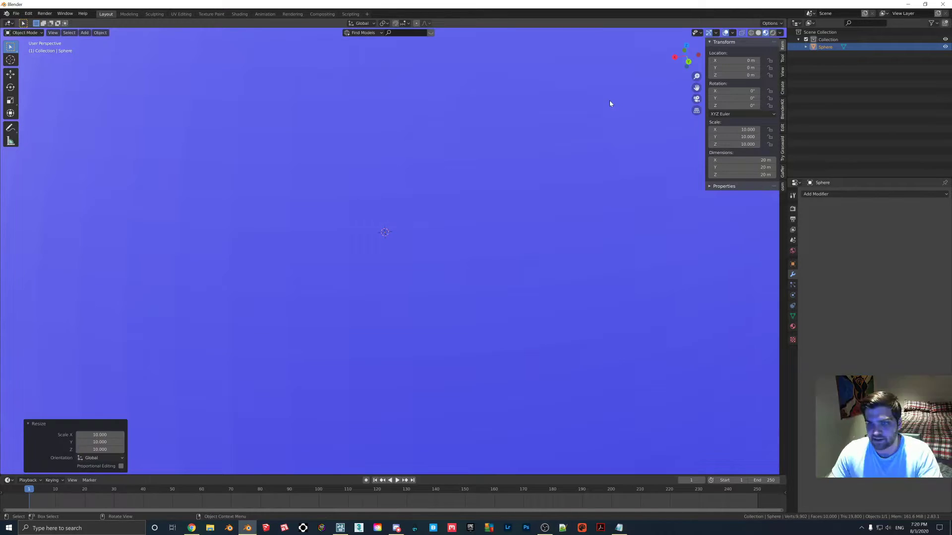
{"action": "scroll", "coordinate": [380, 232], "scroll_direction": "down", "scroll_amount": 6}
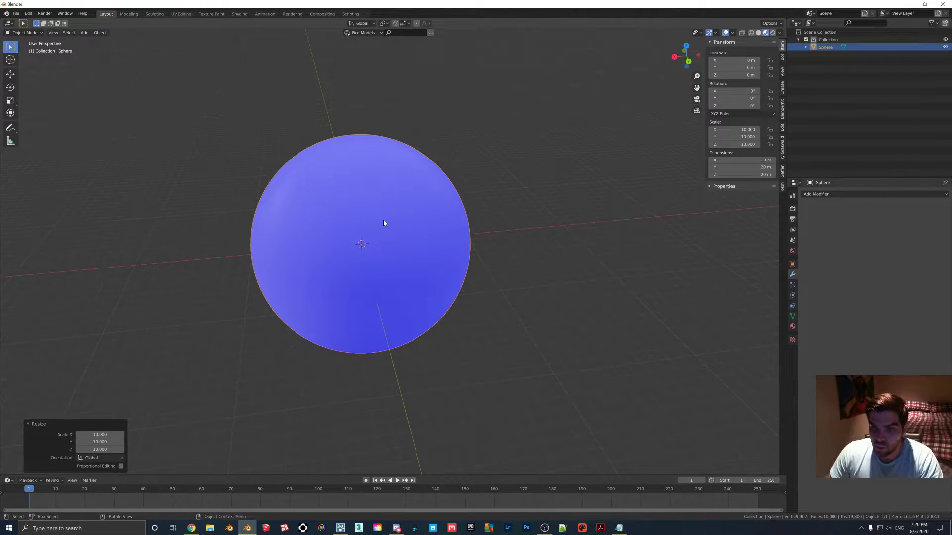
Enter Edit Mode on the sphere and flip the normals of all its faces
{"action": "key", "text": "Tab"}
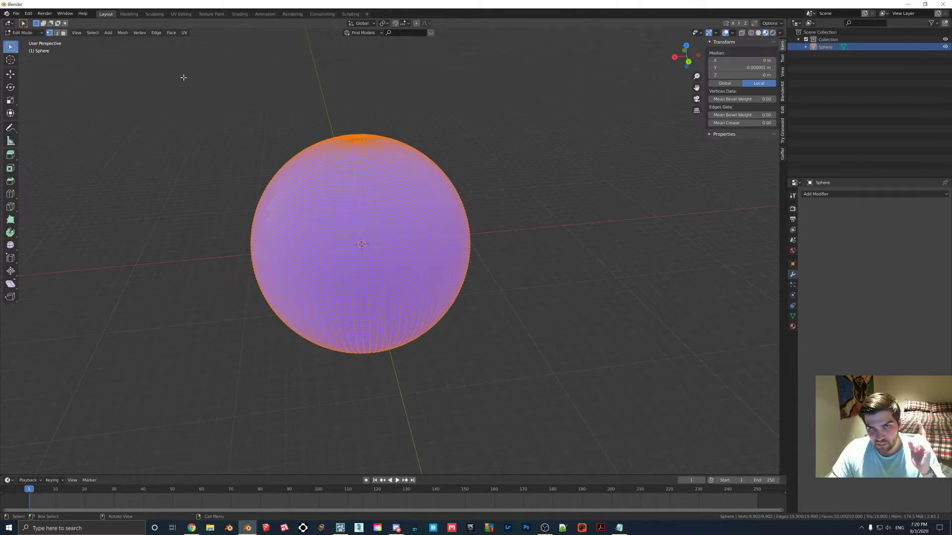
{"action": "left_click", "coordinate": [123, 32]}
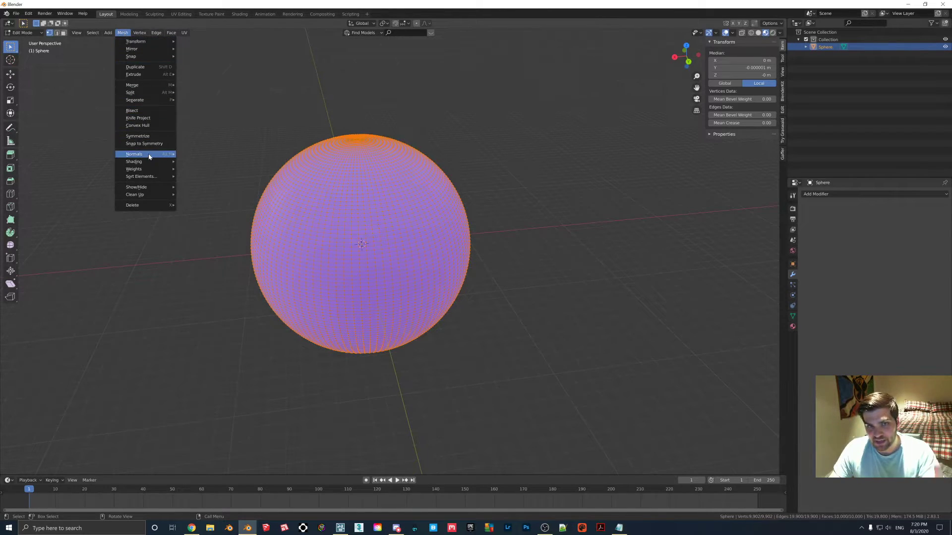
{"action": "mouse_move", "coordinate": [149, 156]}
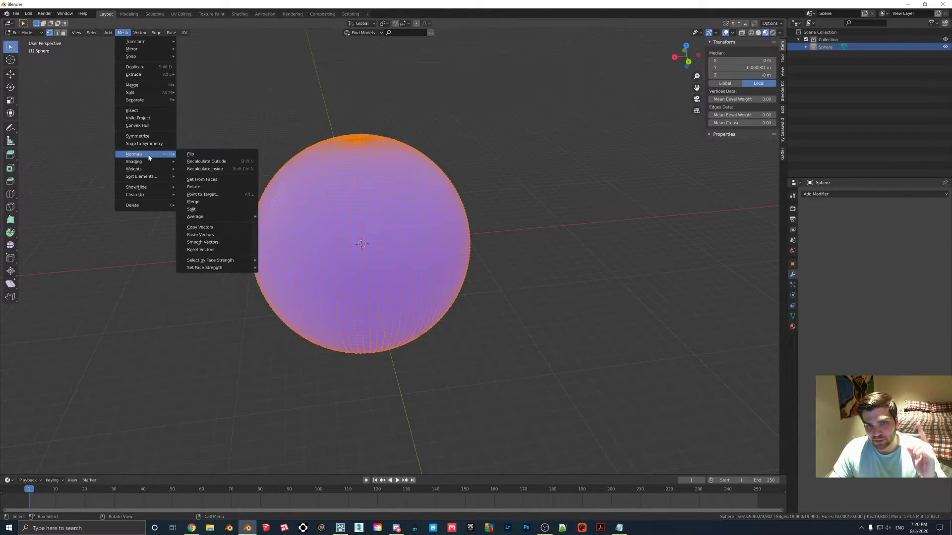
{"action": "left_click", "coordinate": [188, 155]}
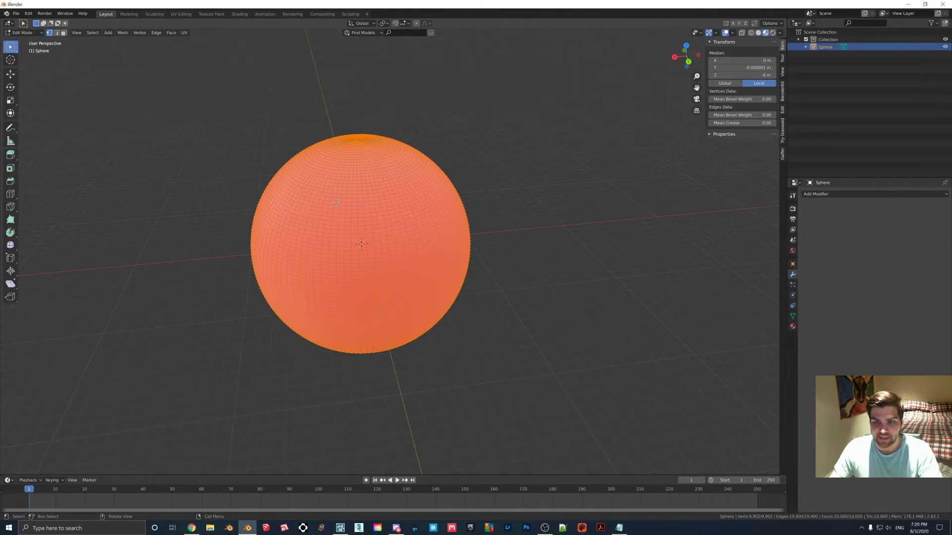
Return the sphere to Object Mode and keep the viewport in Material Preview shading
{"action": "key", "text": "Tab"}
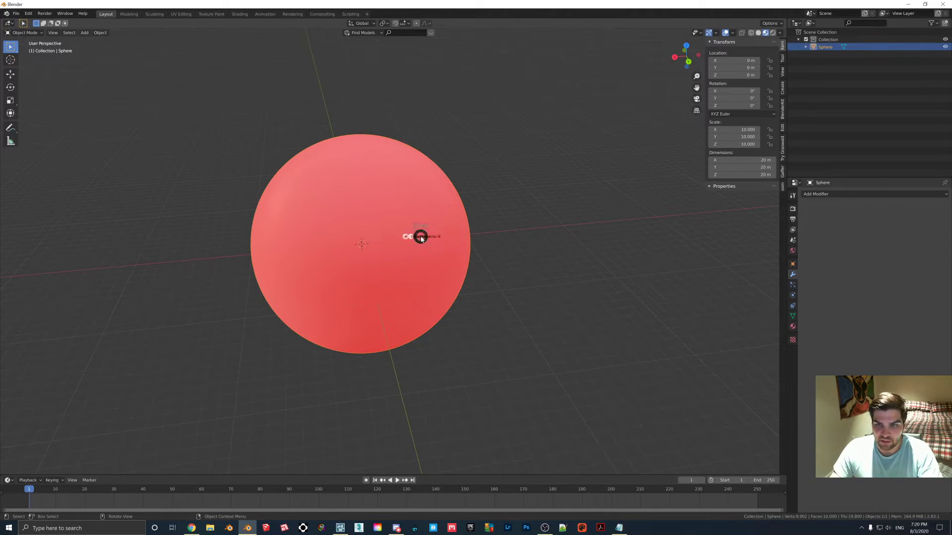
{"action": "key", "text": "z"}
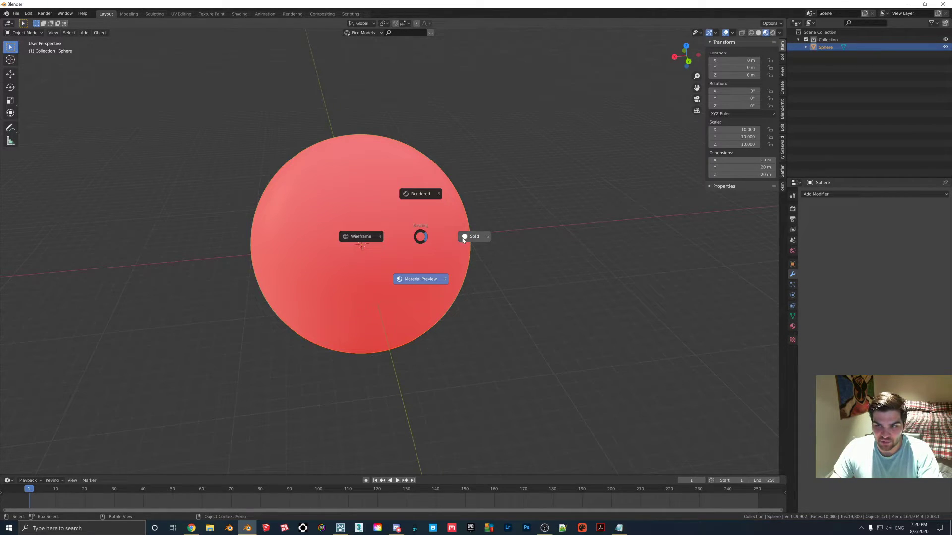
{"action": "left_click", "coordinate": [421, 277]}
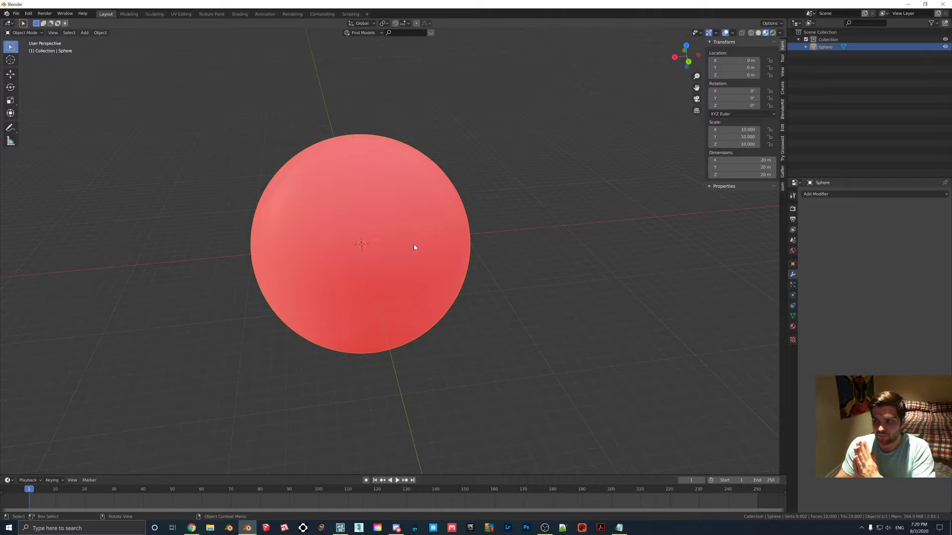
Create a new material on the sphere and name it HDRI
{"action": "left_click", "coordinate": [793, 328]}
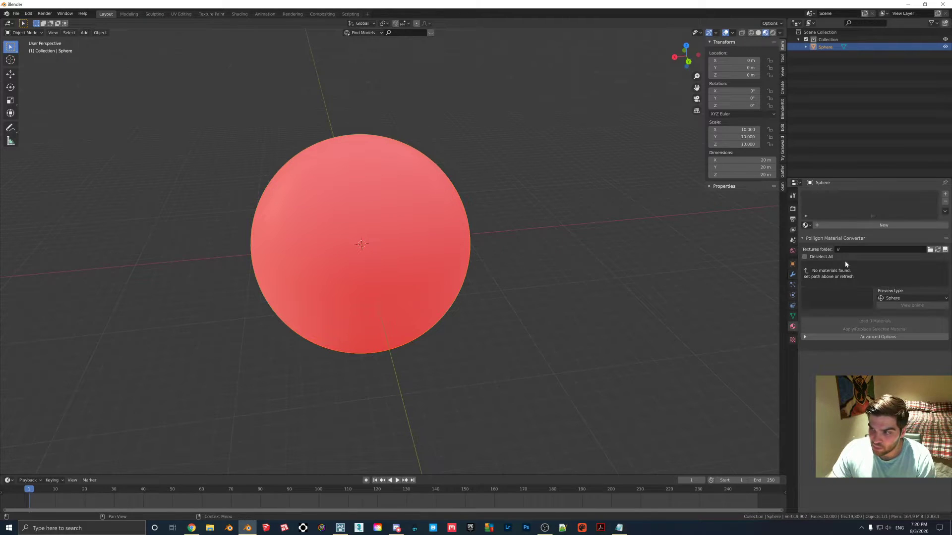
{"action": "left_click", "coordinate": [883, 226]}
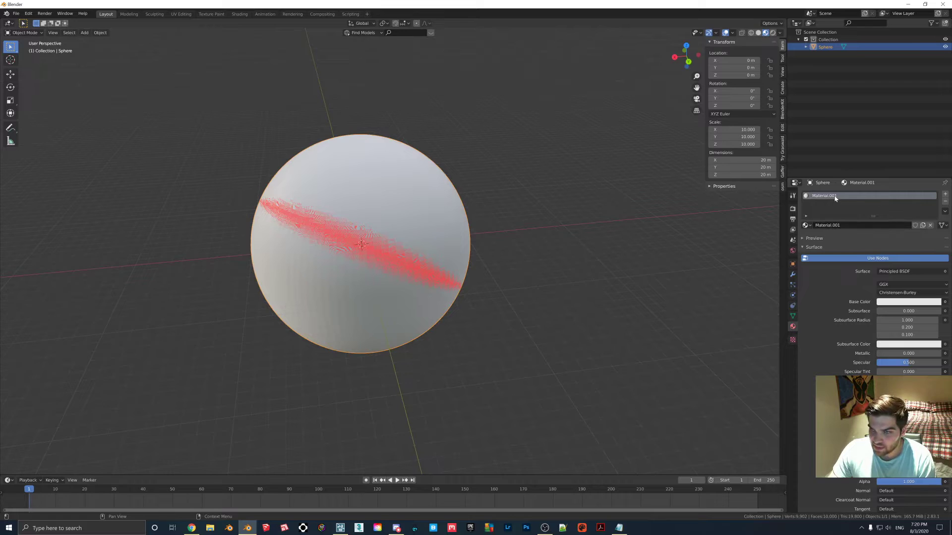
{"action": "double_click", "coordinate": [833, 198]}
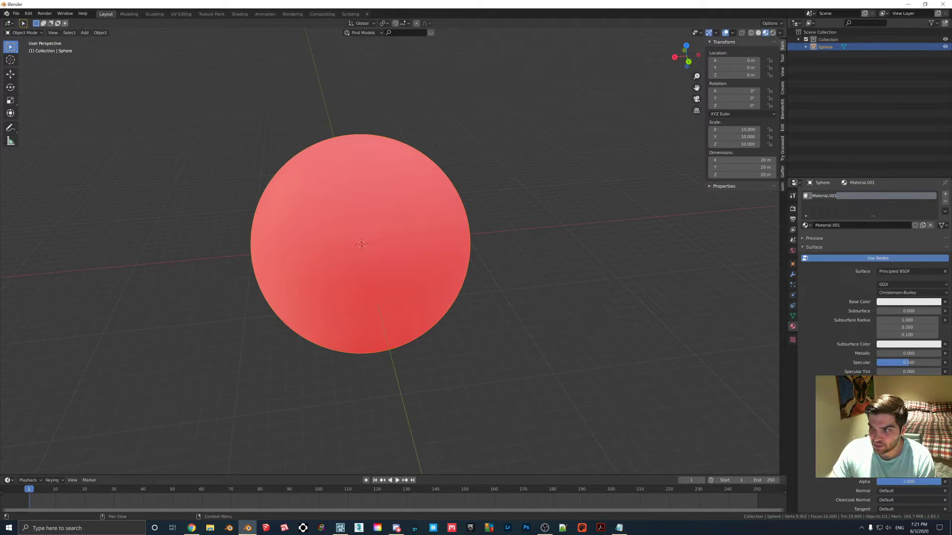
{"action": "type", "text": "HDRI"}
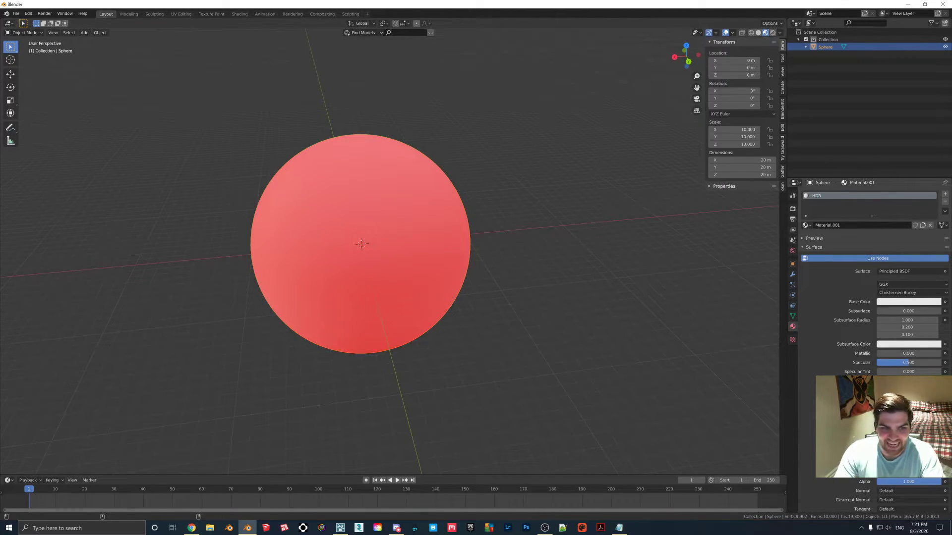
{"action": "key", "text": "Return"}
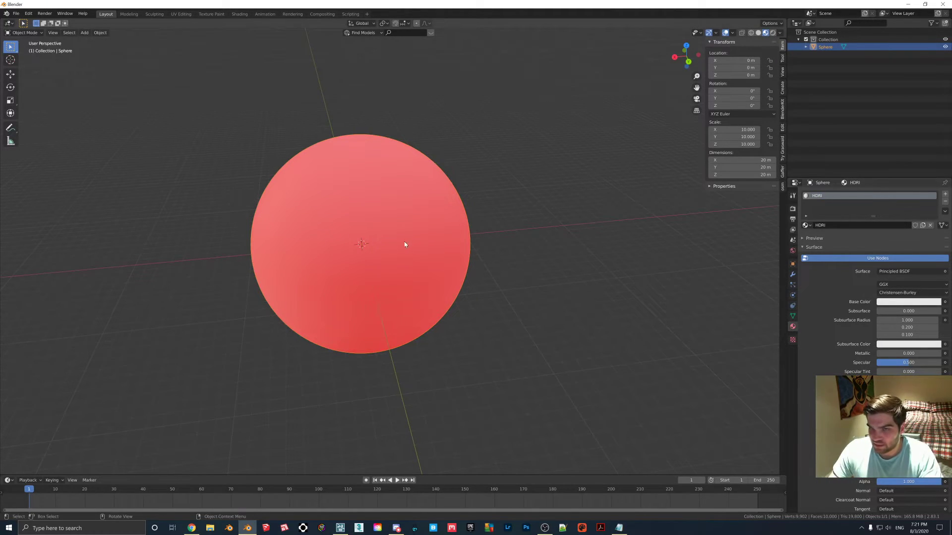
Deselect the sphere's mesh in Edit Mode, turn off the Face Orientation overlay and return to Object Mode
{"action": "key", "text": "Tab"}
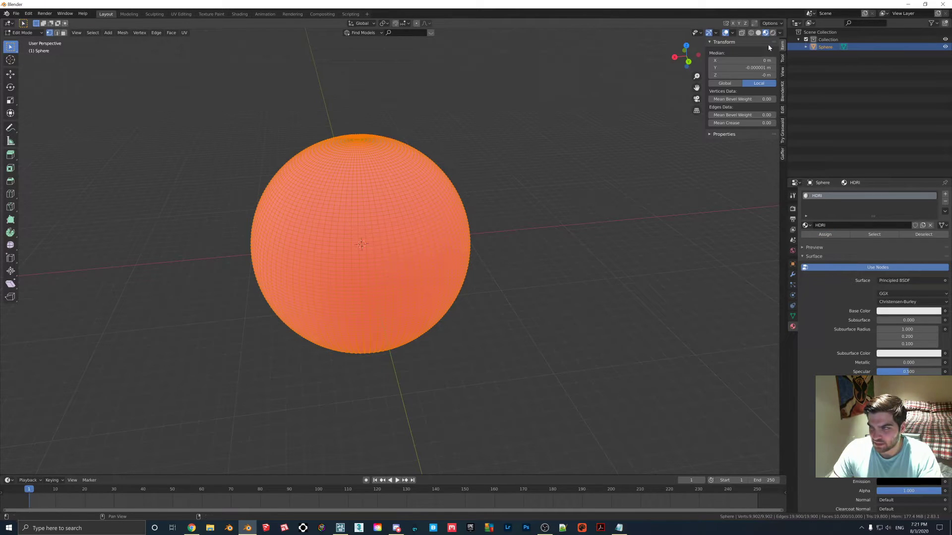
{"action": "key", "text": "alt+a"}
{"action": "left_click", "coordinate": [732, 33]}
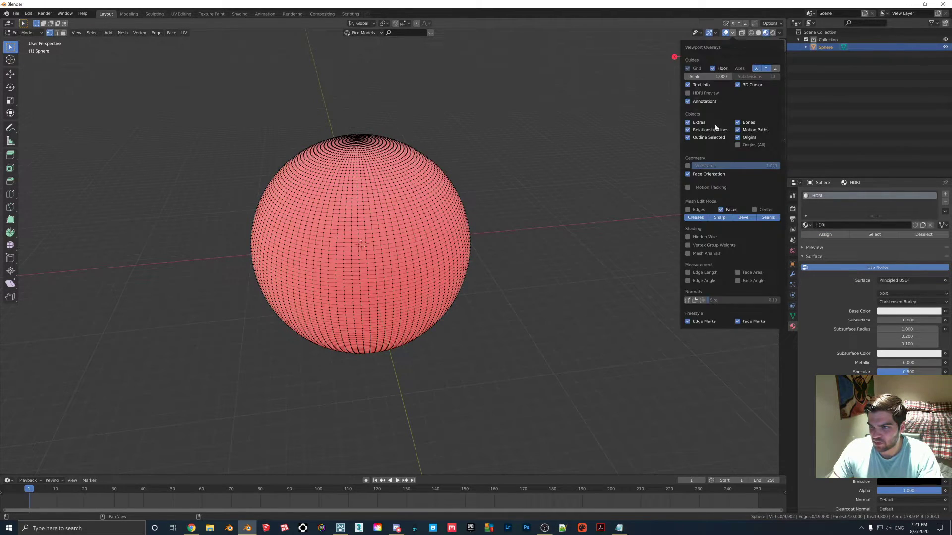
{"action": "left_click", "coordinate": [689, 175]}
{"action": "key", "text": "Tab"}
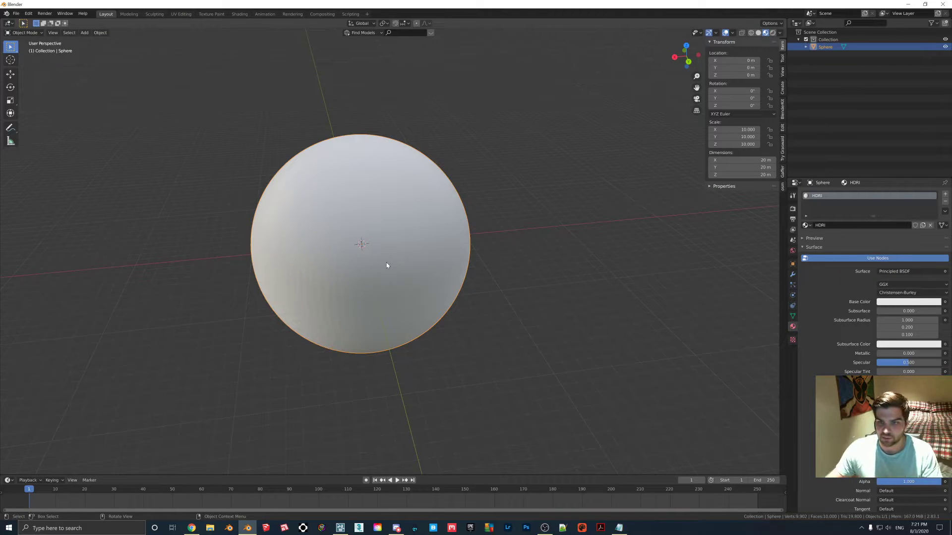
Give the HDRI material's base color an image texture using HdrOutdoorFieldGrassyDayHazy001_JPG_18K.JPG from the Panorama Backgrounds\HDRI folder on the desktop
{"action": "left_click", "coordinate": [944, 302]}
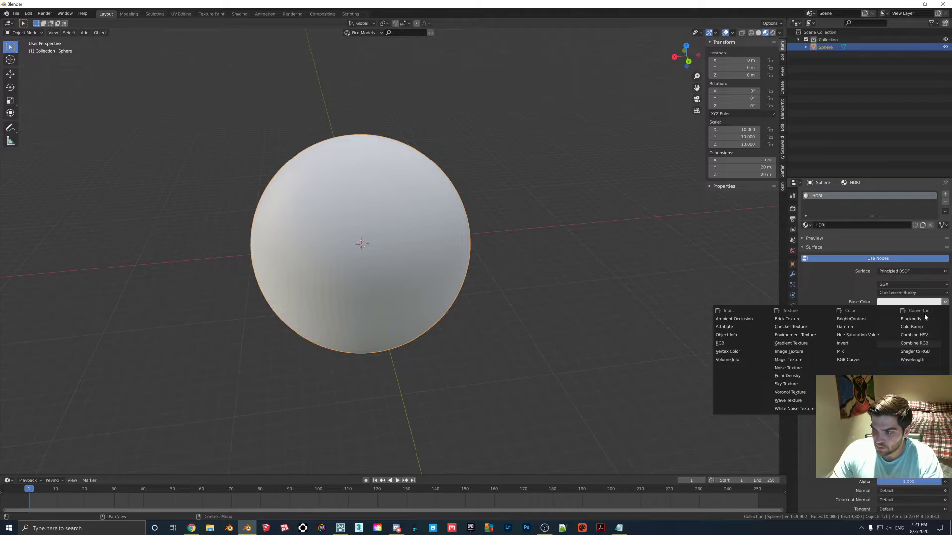
{"action": "left_click", "coordinate": [806, 353]}
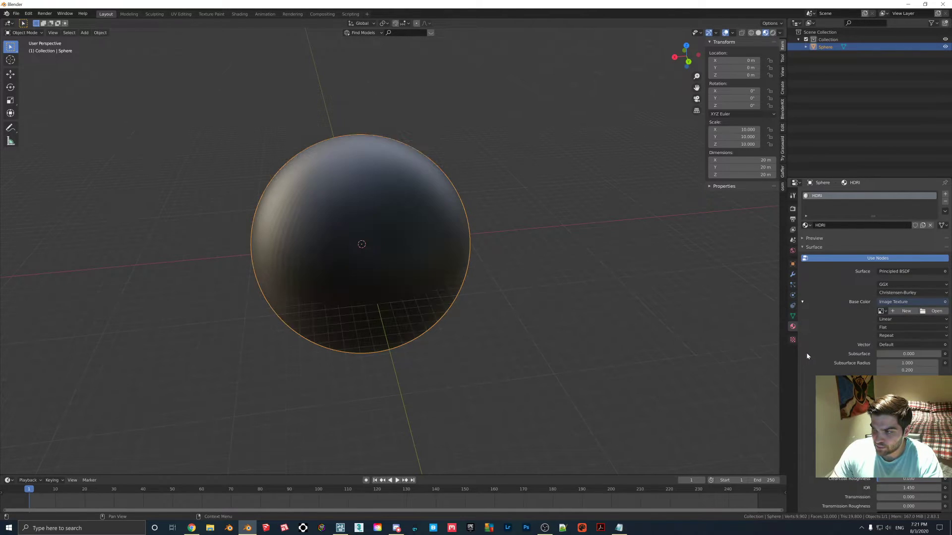
{"action": "left_click", "coordinate": [935, 311]}
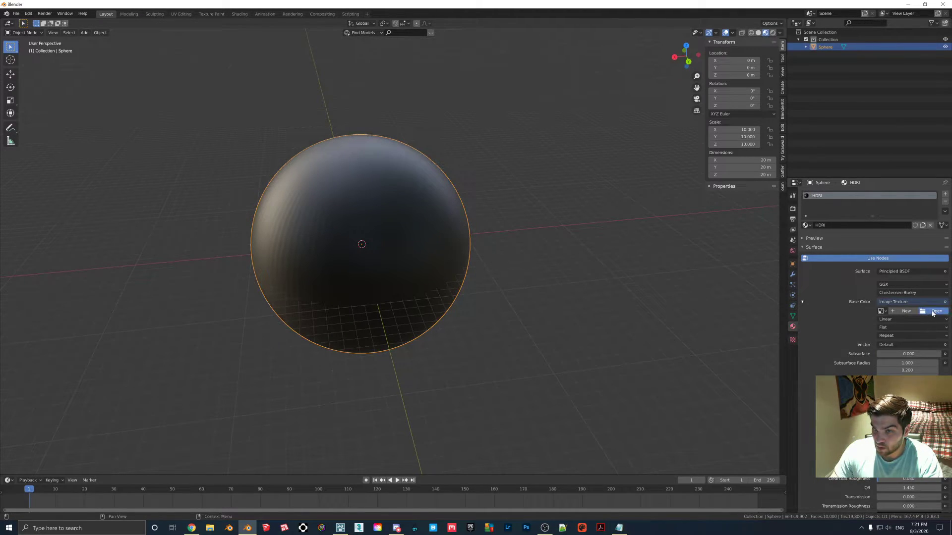
{"action": "left_click", "coordinate": [248, 197]}
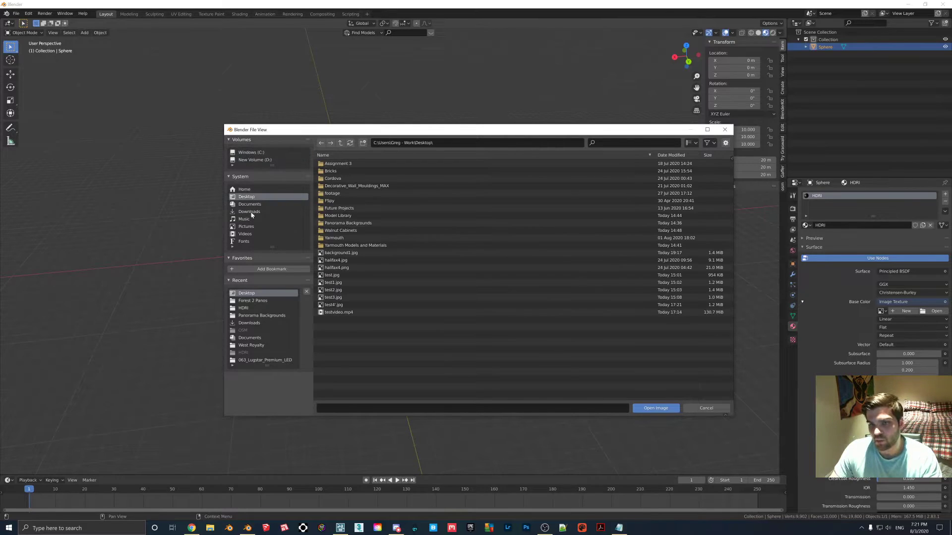
{"action": "double_click", "coordinate": [341, 224]}
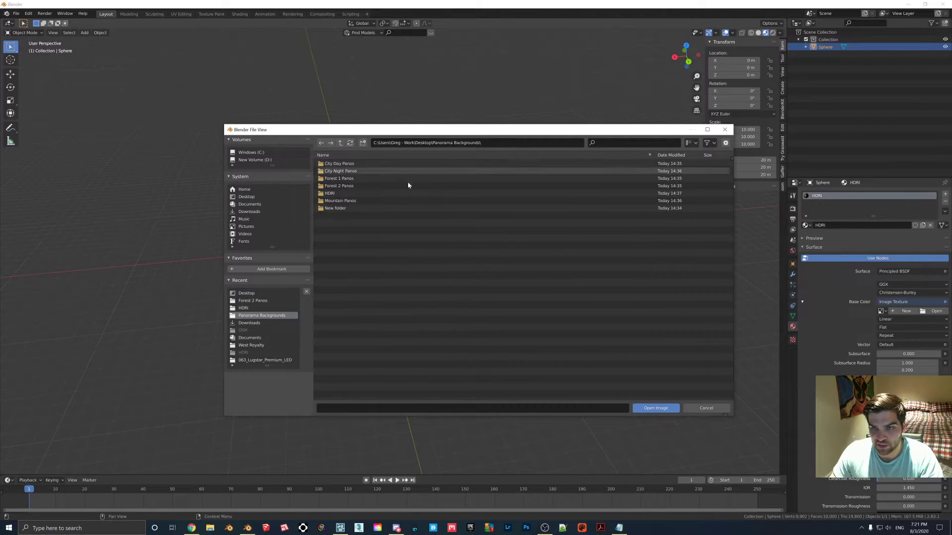
{"action": "double_click", "coordinate": [348, 194]}
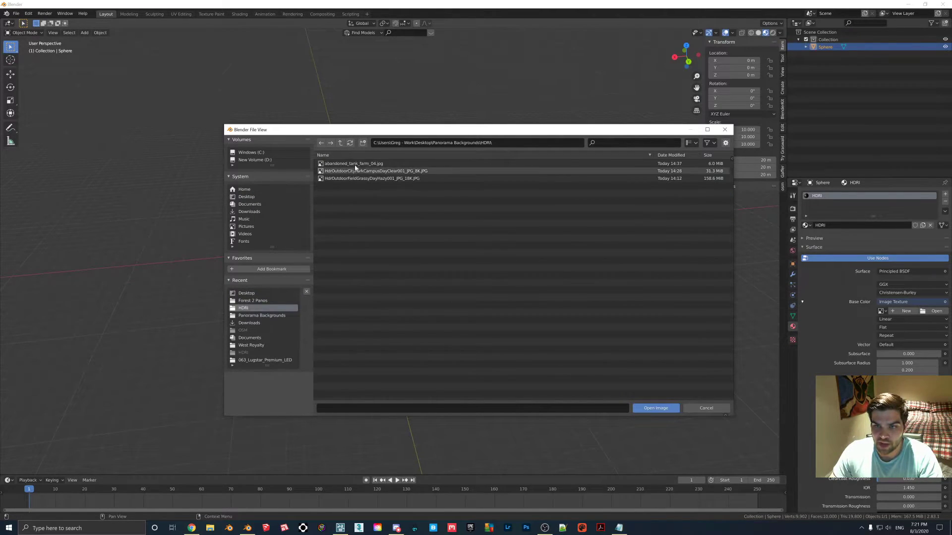
{"action": "double_click", "coordinate": [413, 179]}
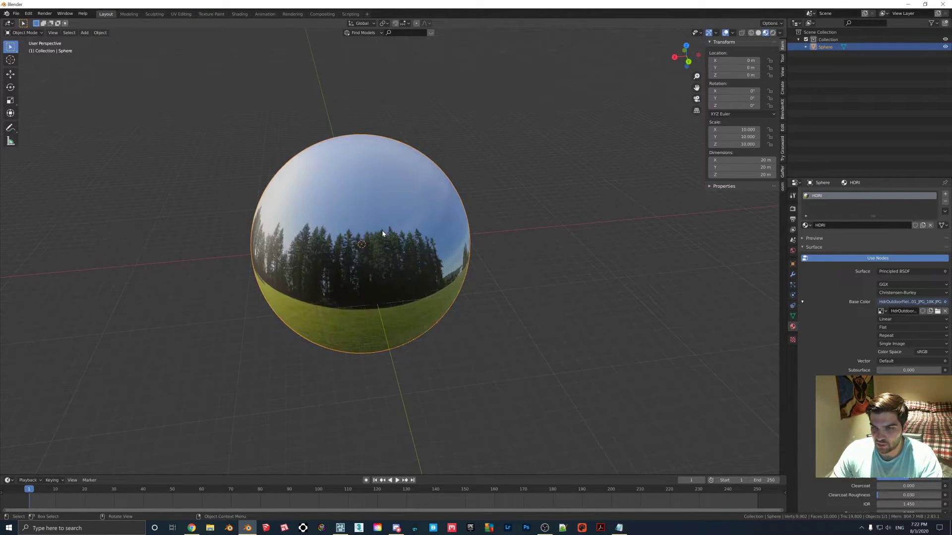
{"action": "middle_click_drag", "start_coordinate": [379, 234], "coordinate": [373, 226]}
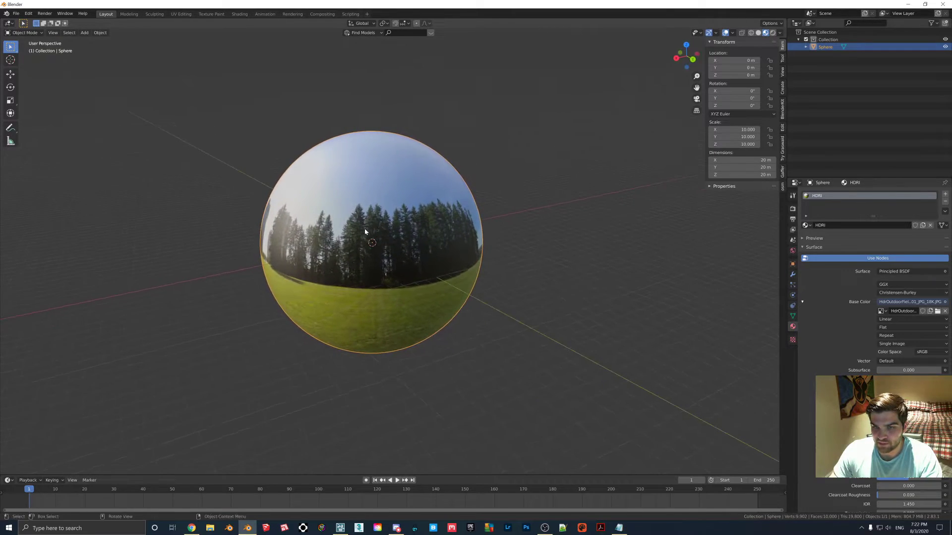
Switch to Chrome and open hdrihaven.com/hdris/ in a new tab
{"action": "left_click", "coordinate": [191, 528]}
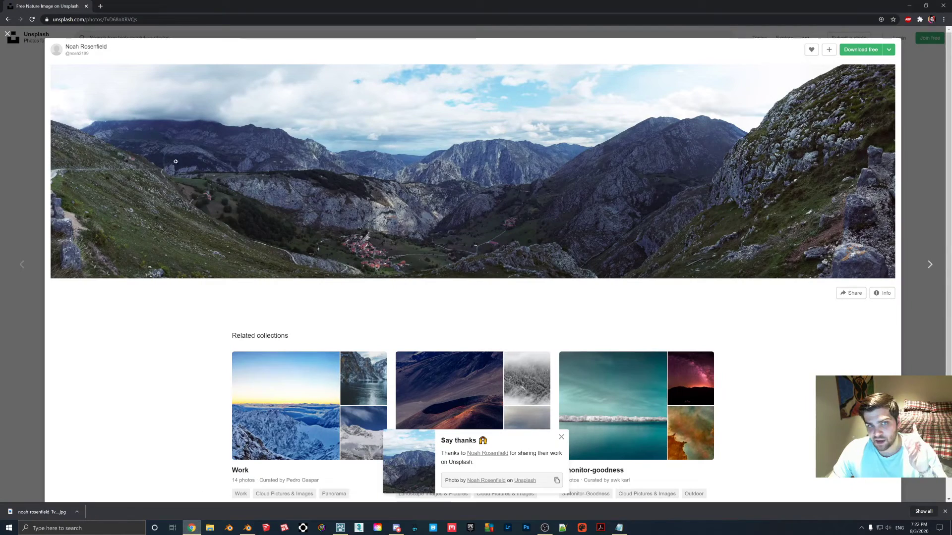
{"action": "left_click", "coordinate": [100, 6]}
{"action": "type", "text": "hdrihaven.com/hdris/"}
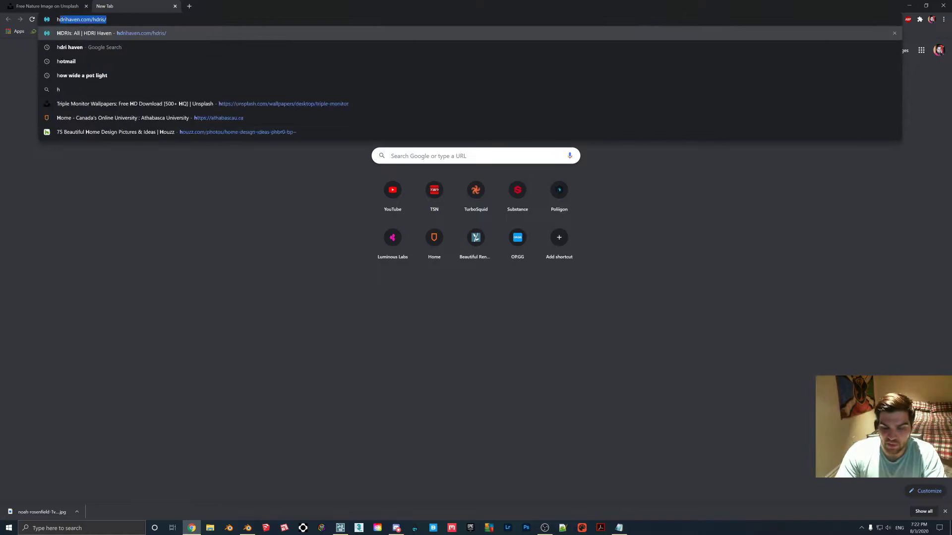
{"action": "key", "text": "Return"}
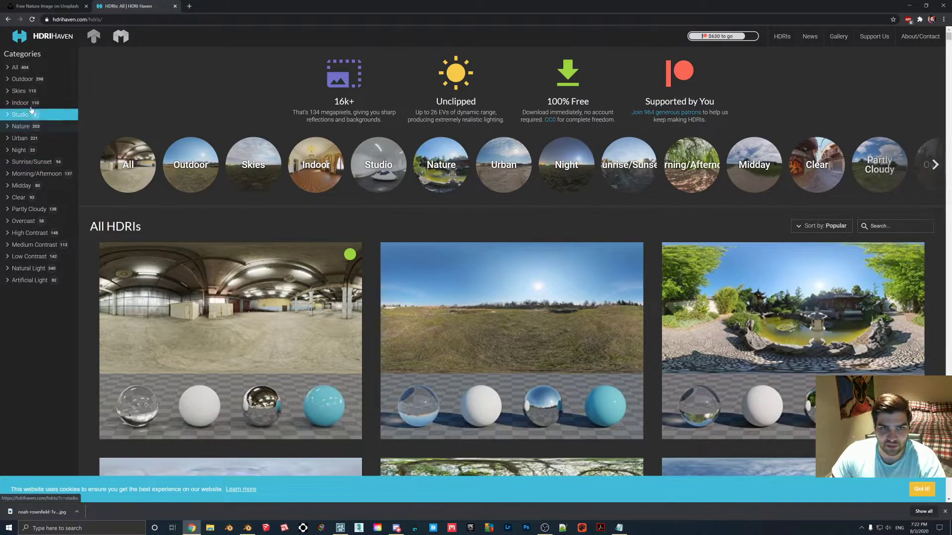
Browse the Outdoor HDRIs and examine the download options of Abandoned Tank Farm 04
{"action": "left_click", "coordinate": [22, 79]}
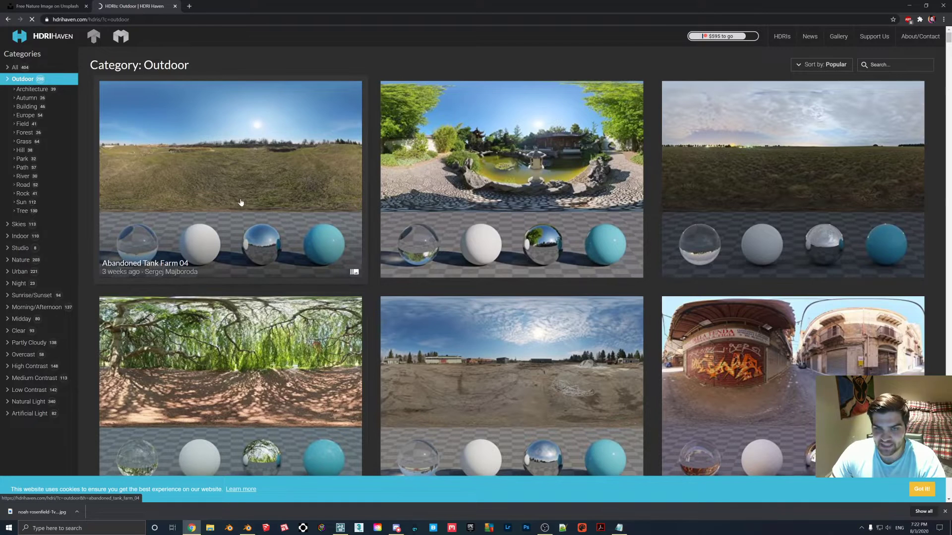
{"action": "left_click", "coordinate": [239, 178]}
{"action": "scroll", "coordinate": [446, 203], "scroll_direction": "down", "scroll_amount": 8}
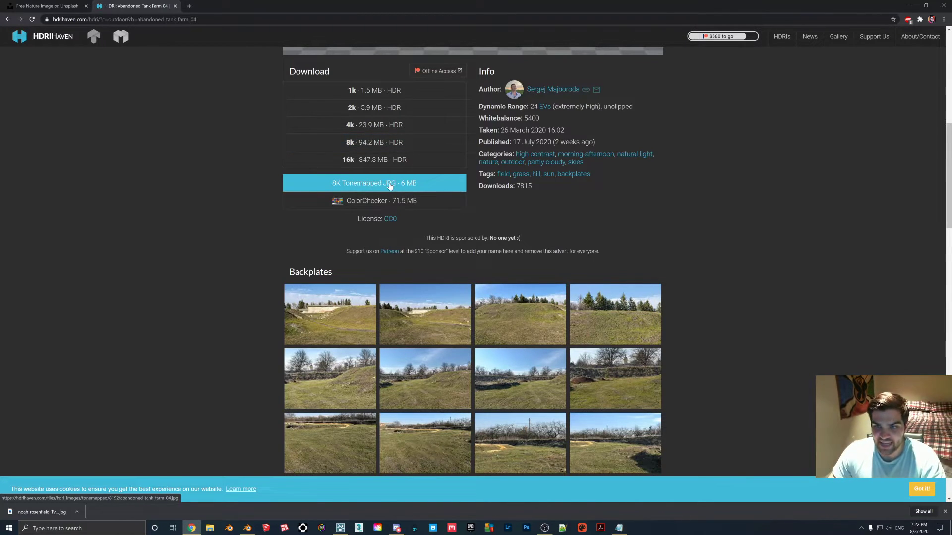
Search for Poliigon in another new tab and open its website
{"action": "key", "text": "ctrl+t"}
{"action": "type", "text": "poliigon.com"}
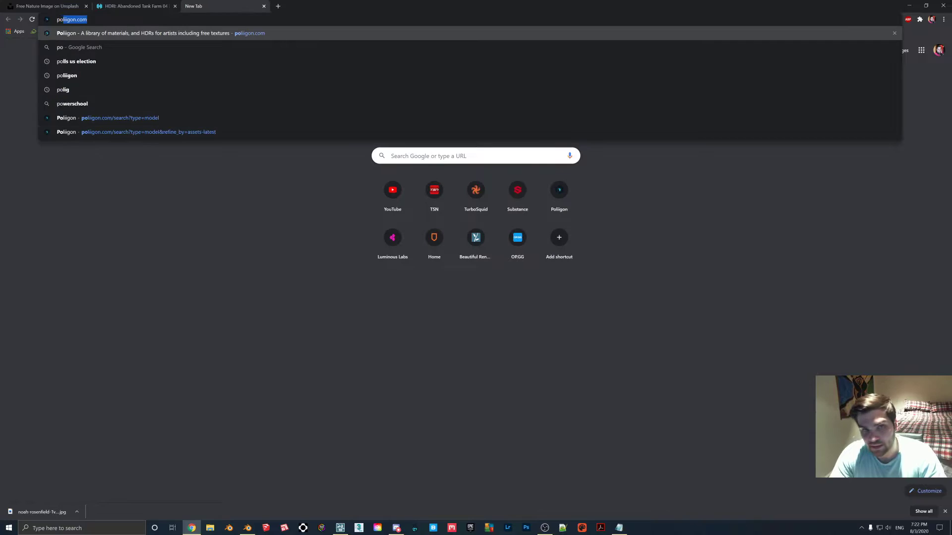
{"action": "key", "text": "Down"}
{"action": "key", "text": "Return"}
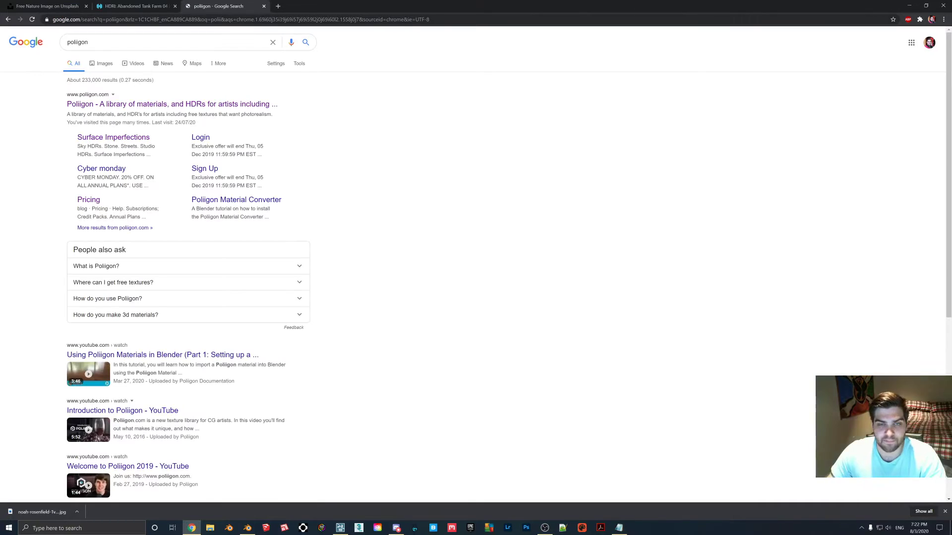
{"action": "left_click", "coordinate": [136, 105]}
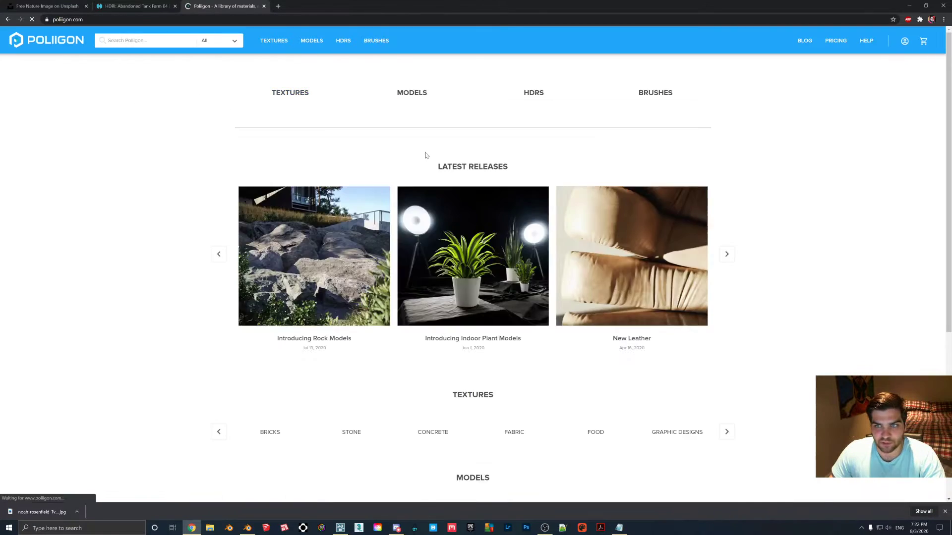
Filter Poliigon's HDRs to free ones, inspect Hdr Outdoor Residential Riverwalk Afternoon Clear 001, and clear the Free filter
{"action": "left_click", "coordinate": [343, 42]}
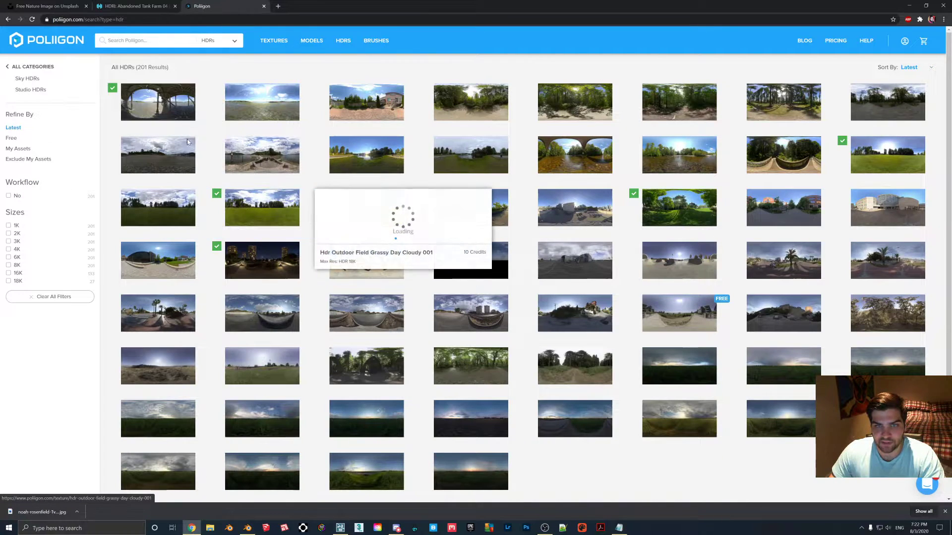
{"action": "left_click", "coordinate": [12, 139]}
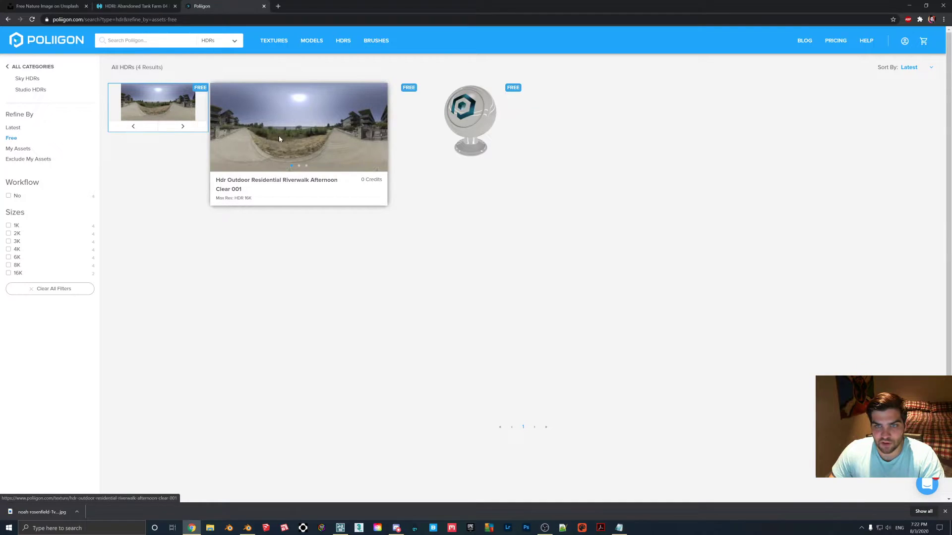
{"action": "left_click", "coordinate": [165, 98]}
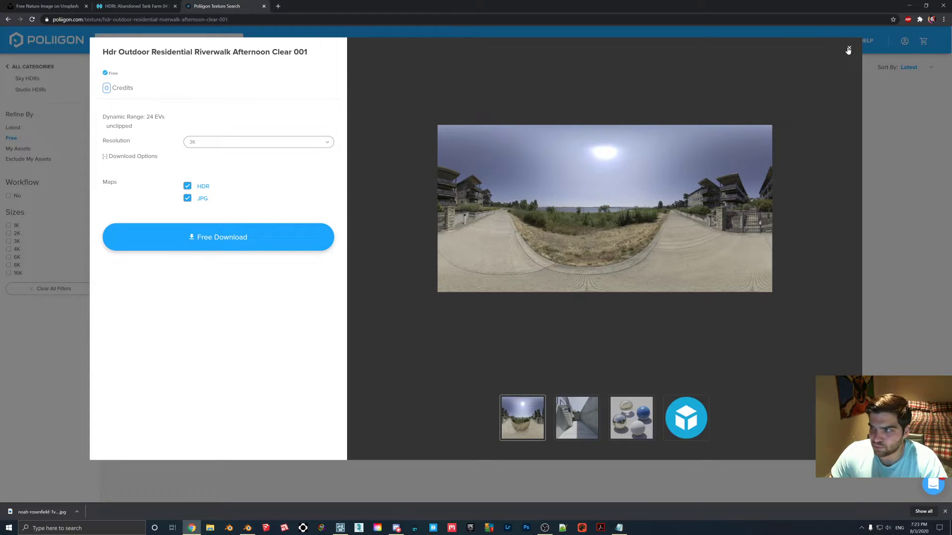
{"action": "left_click", "coordinate": [848, 49]}
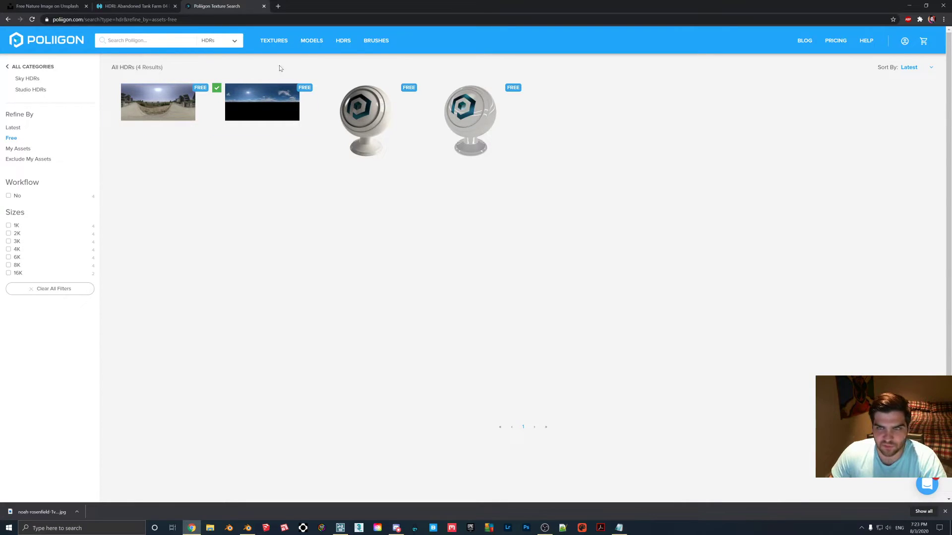
{"action": "left_click", "coordinate": [10, 138]}
Look again at the Abandoned Tank Farm 04 panorama on HDRI Haven and return to Poliigon's HDR search
{"action": "left_click", "coordinate": [127, 5]}
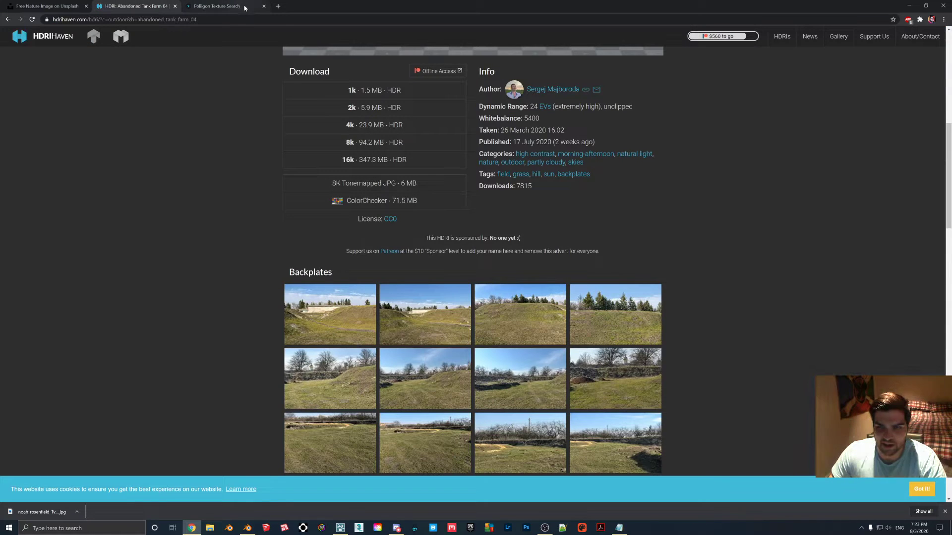
{"action": "scroll", "coordinate": [291, 165], "scroll_direction": "up", "scroll_amount": 5}
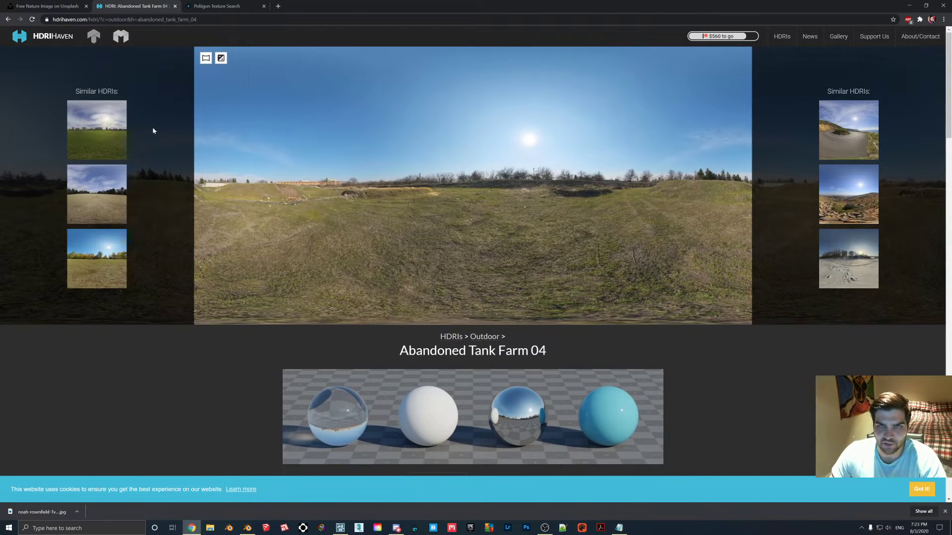
{"action": "left_click", "coordinate": [198, 5]}
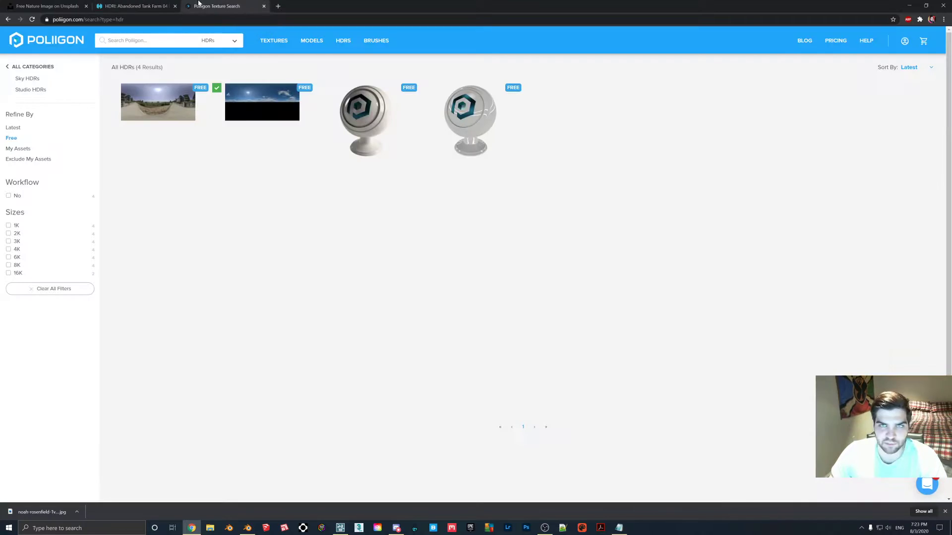
{"action": "left_click", "coordinate": [163, 43]}
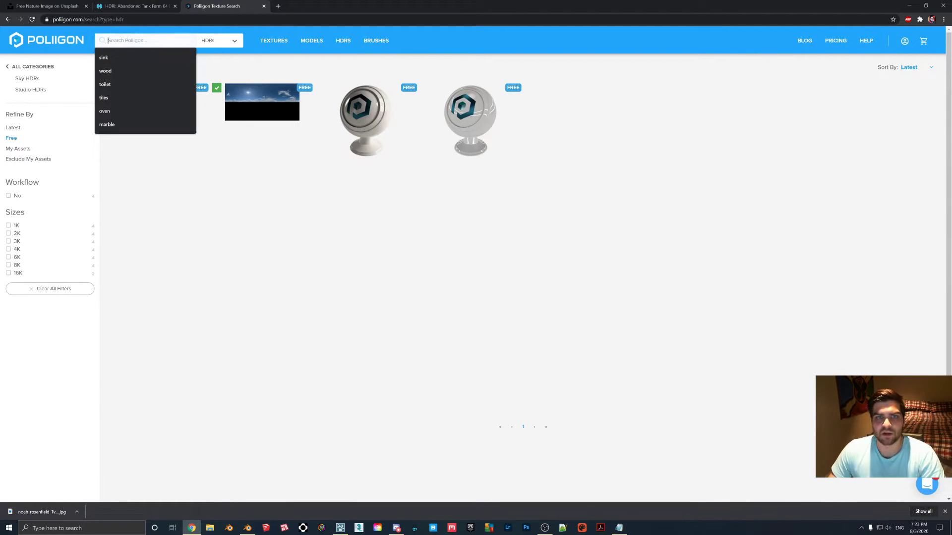
Close the Poliigon and HDRI Haven pages and minimize the browser to return to Blender
{"action": "left_click", "coordinate": [239, 158]}
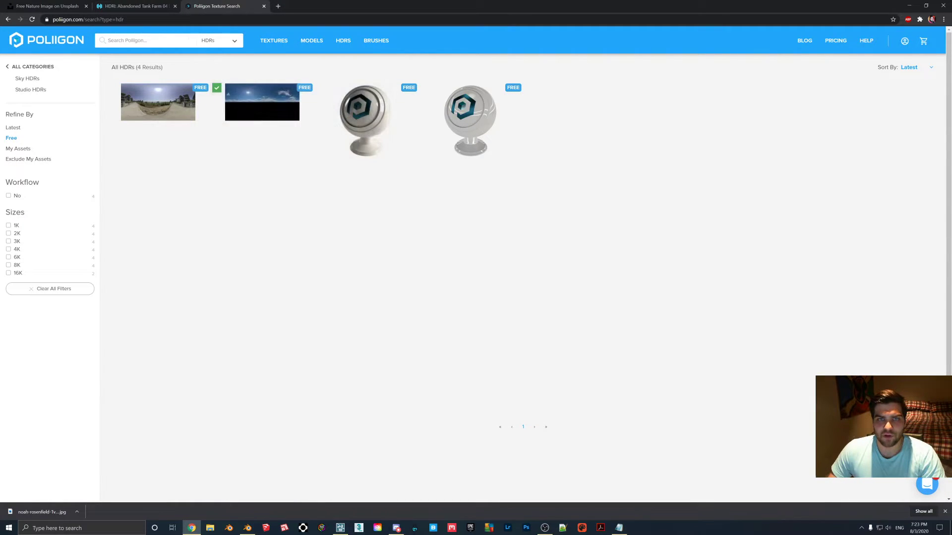
{"action": "left_click", "coordinate": [263, 6]}
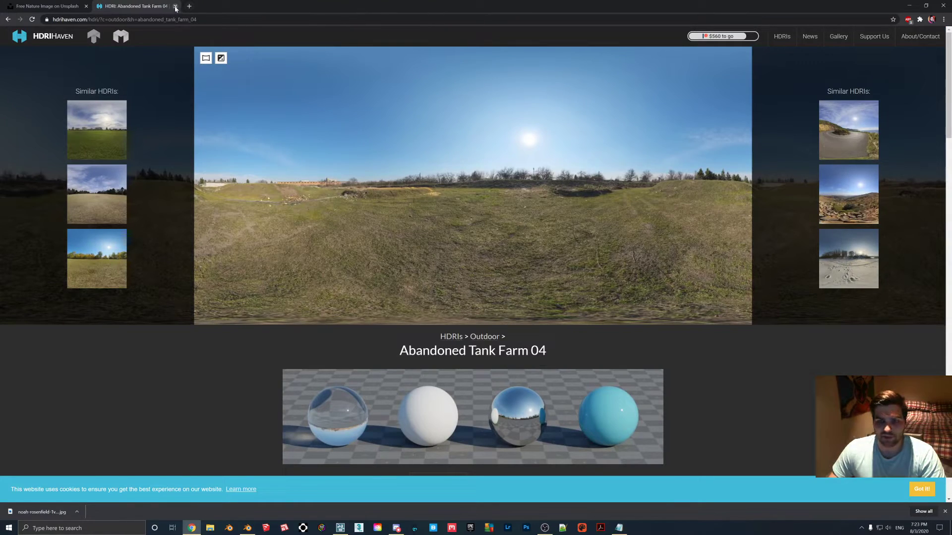
{"action": "left_click", "coordinate": [175, 6]}
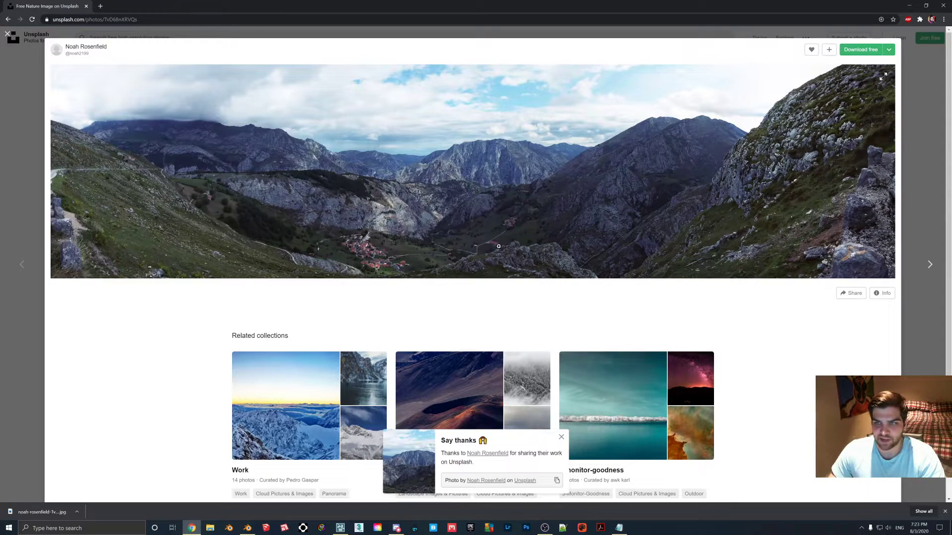
{"action": "left_click", "coordinate": [909, 6]}
Examine the HDRI-textured sphere in Blender from outside and from within
{"action": "middle_click_drag", "start_coordinate": [400, 262], "coordinate": [590, 248]}
{"action": "scroll", "coordinate": [446, 237], "scroll_direction": "up", "scroll_amount": 4}
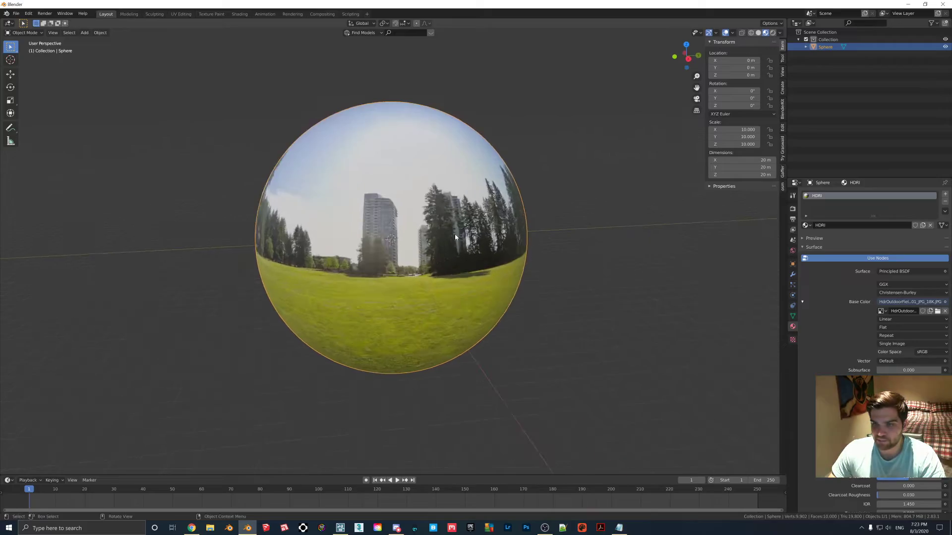
{"action": "middle_click_drag", "start_coordinate": [429, 235], "coordinate": [457, 225]}
{"action": "scroll", "coordinate": [457, 225], "scroll_direction": "up", "scroll_amount": 8}
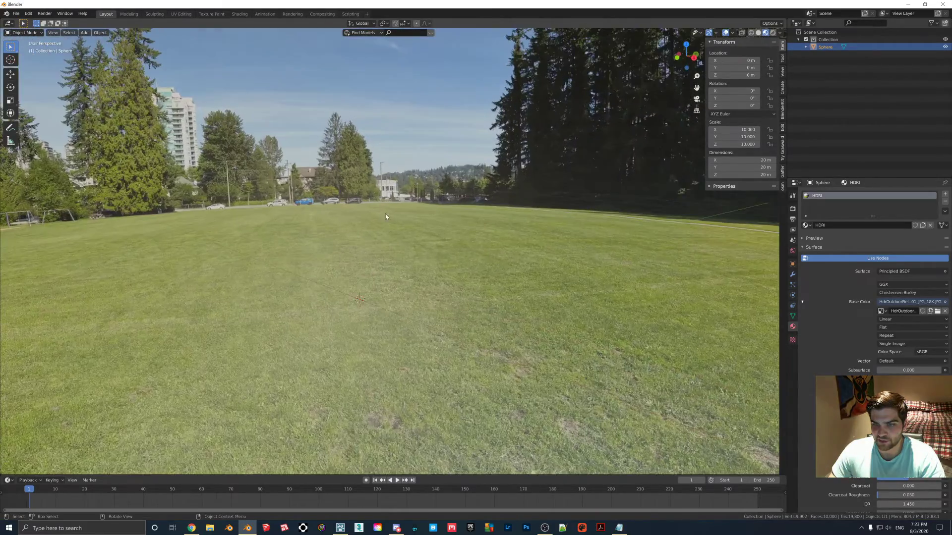
{"action": "middle_click_drag", "start_coordinate": [386, 216], "coordinate": [369, 202]}
{"action": "scroll", "coordinate": [367, 198], "scroll_direction": "down", "scroll_amount": 10}
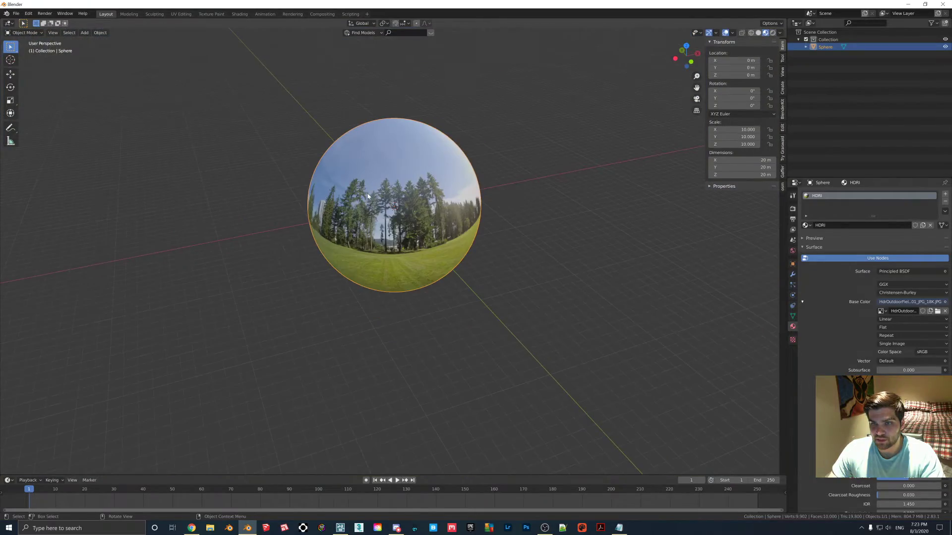
{"action": "scroll", "coordinate": [380, 190], "scroll_direction": "up", "scroll_amount": 2}
Export the textured sphere to the Desktop as an FBX file named sphere1.fbx
{"action": "left_click", "coordinate": [29, 13]}
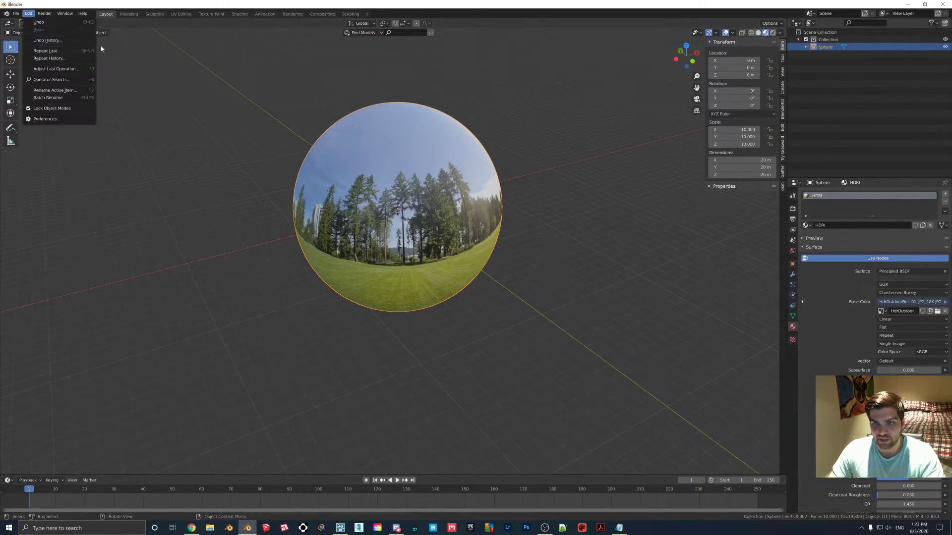
{"action": "left_click", "coordinate": [16, 13]}
{"action": "mouse_move", "coordinate": [47, 121]}
{"action": "left_click", "coordinate": [117, 165]}
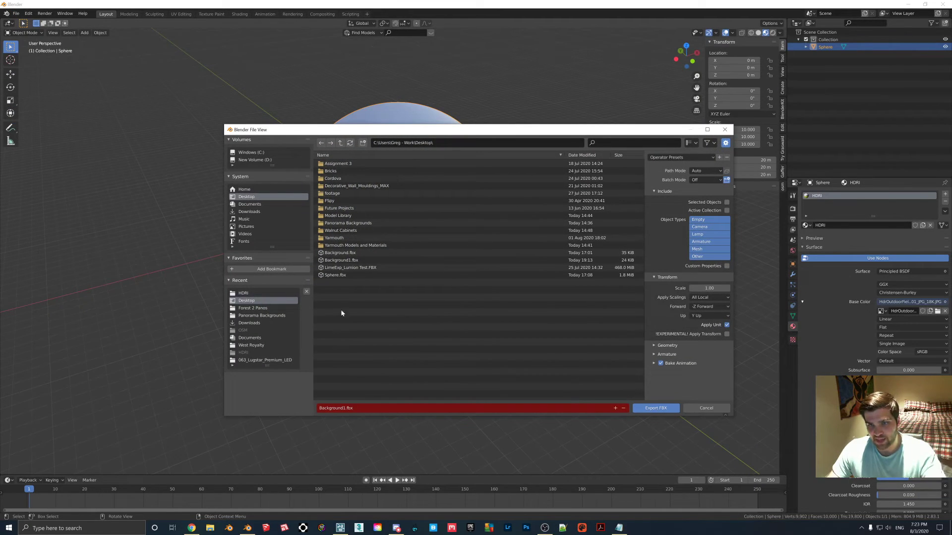
{"action": "left_click", "coordinate": [349, 408]}
{"action": "left_click_drag", "start_coordinate": [344, 408], "coordinate": [318, 408]}
{"action": "key", "text": "BackSpace"}
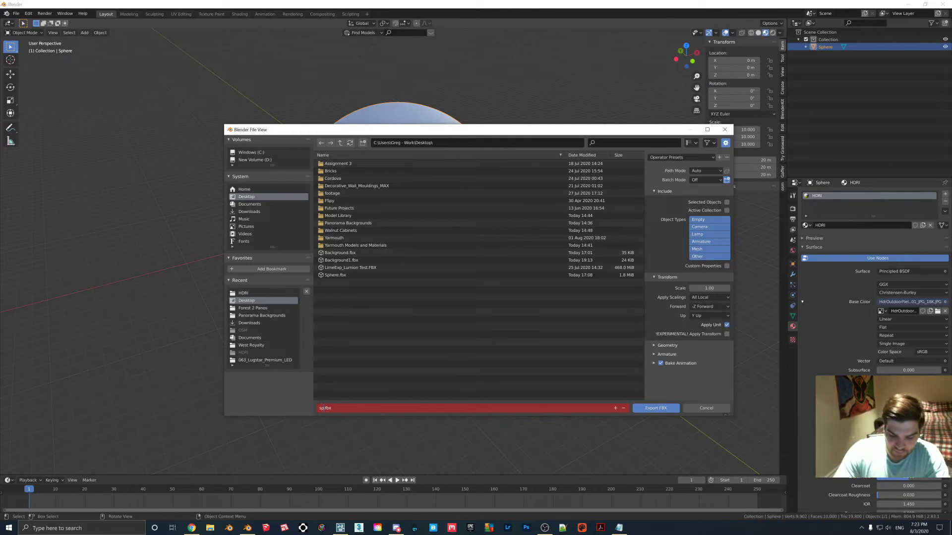
{"action": "key", "text": "Return"}
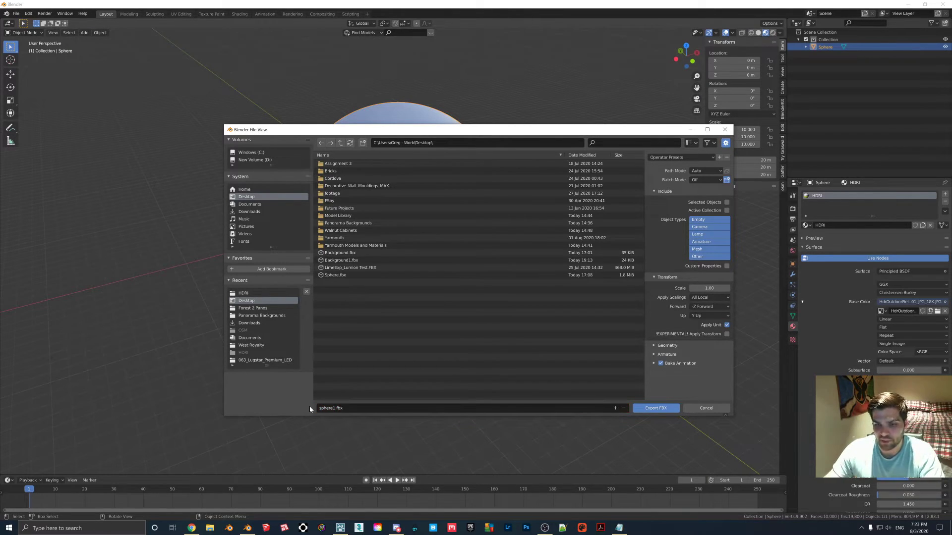
{"action": "left_click", "coordinate": [656, 409]}
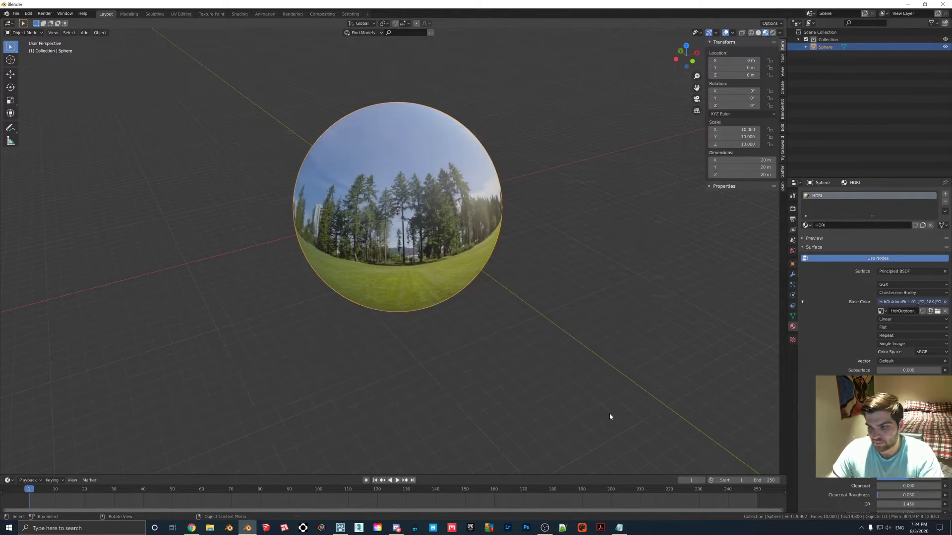
Switch to Lumion and look over the house exterior, ending with a view straight down on the roof
{"action": "left_click", "coordinate": [341, 529]}
{"action": "right_click_drag", "start_coordinate": [429, 207], "coordinate": [426, 318]}
{"action": "key", "text": "w"}
{"action": "right_click_drag", "start_coordinate": [462, 138], "coordinate": [462, 168]}
{"action": "key", "text": "s"}
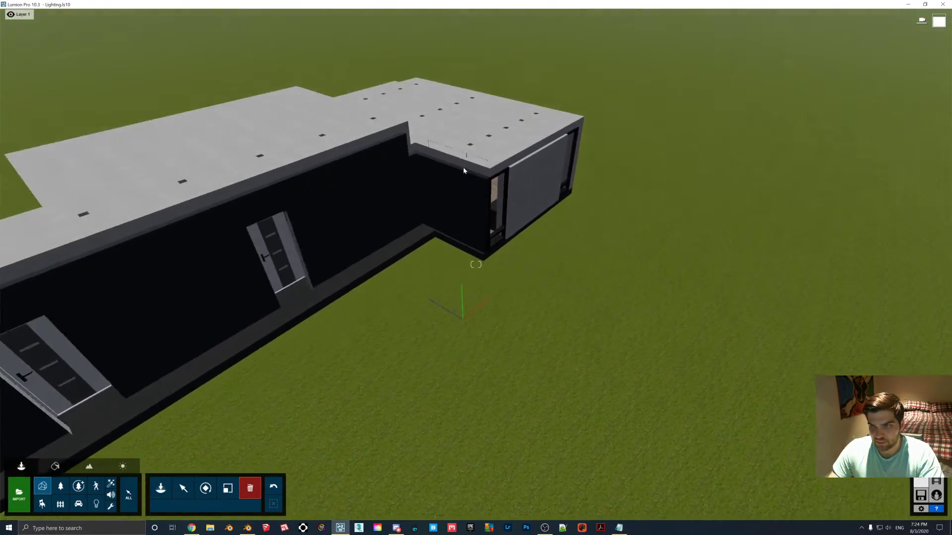
{"action": "right_click_drag", "start_coordinate": [505, 223], "coordinate": [471, 30]}
{"action": "right_click_drag", "start_coordinate": [539, 55], "coordinate": [539, 308]}
{"action": "key", "text": "s"}
{"action": "right_click_drag", "start_coordinate": [529, 49], "coordinate": [444, 242]}
{"action": "key", "text": "w"}
{"action": "key", "text": "w"}
{"action": "key", "text": "w"}
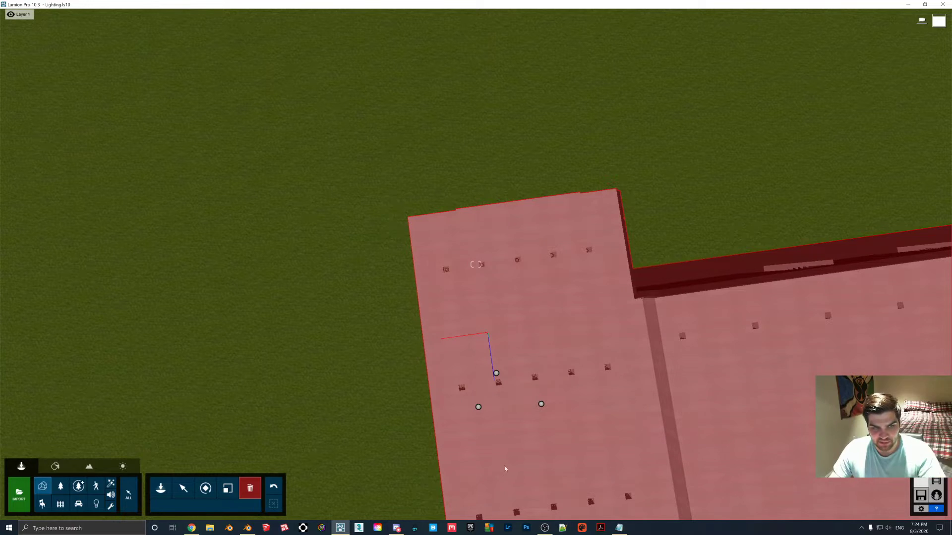
Import sphere1.fbx from the Desktop into Lumion and place the sphere around the living room end of the house
{"action": "left_click", "coordinate": [182, 488]}
{"action": "left_click", "coordinate": [163, 490]}
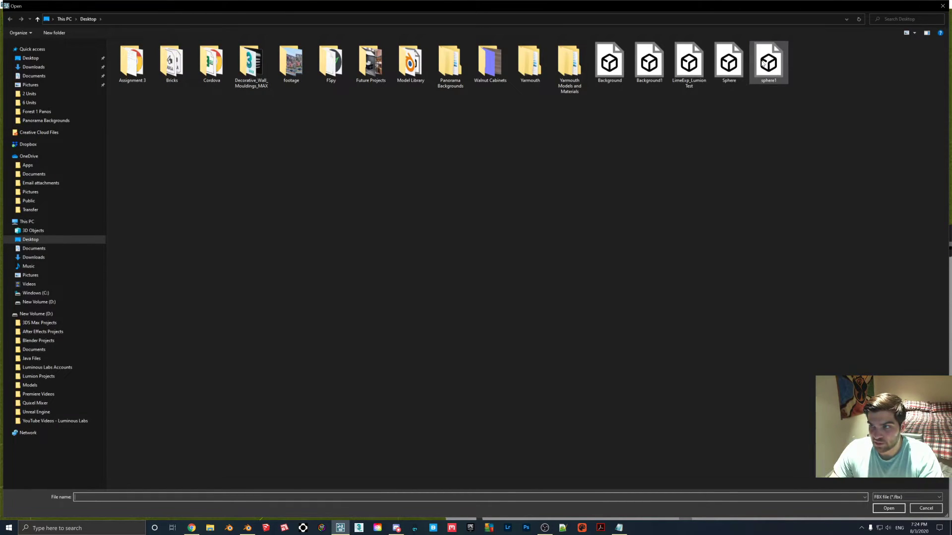
{"action": "double_click", "coordinate": [769, 65]}
{"action": "key", "text": "Return"}
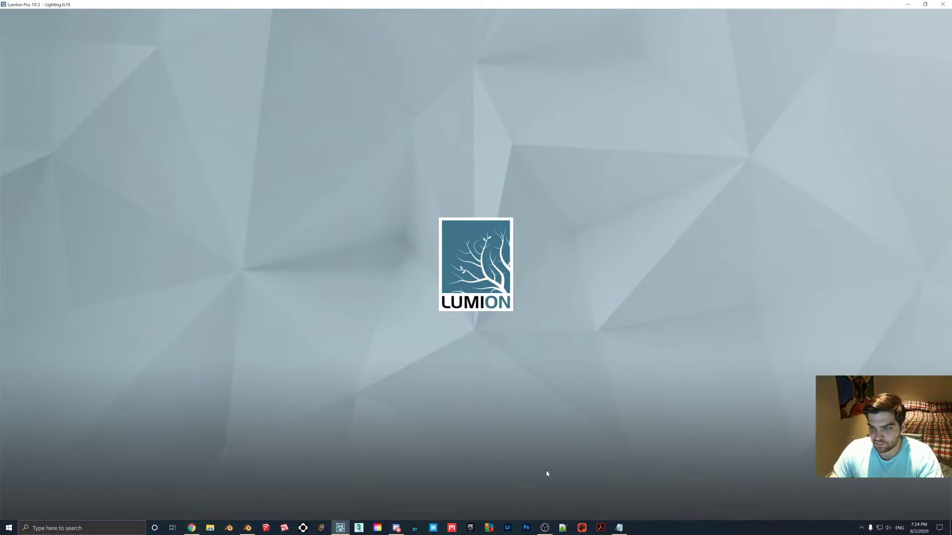
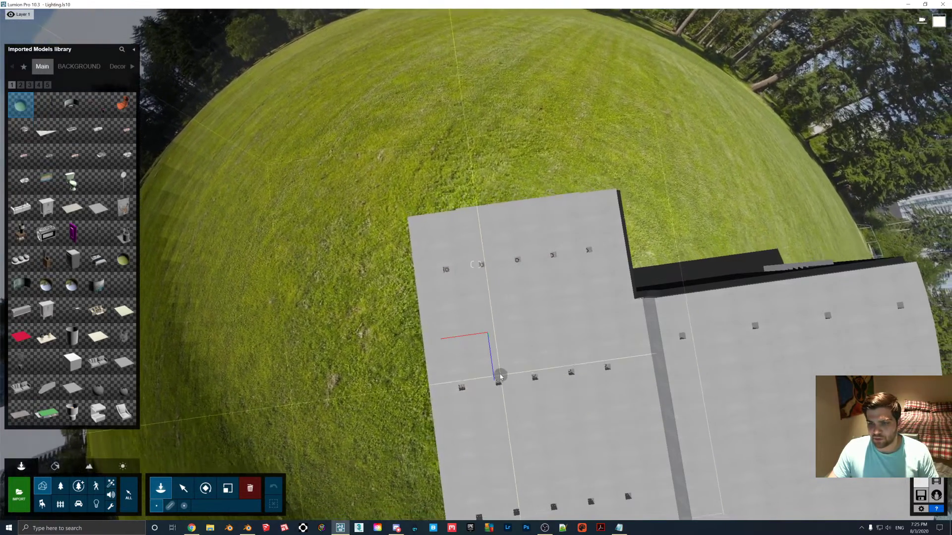
{"action": "right_click_drag", "start_coordinate": [421, 281], "coordinate": [350, 299]}
{"action": "key", "text": "s"}
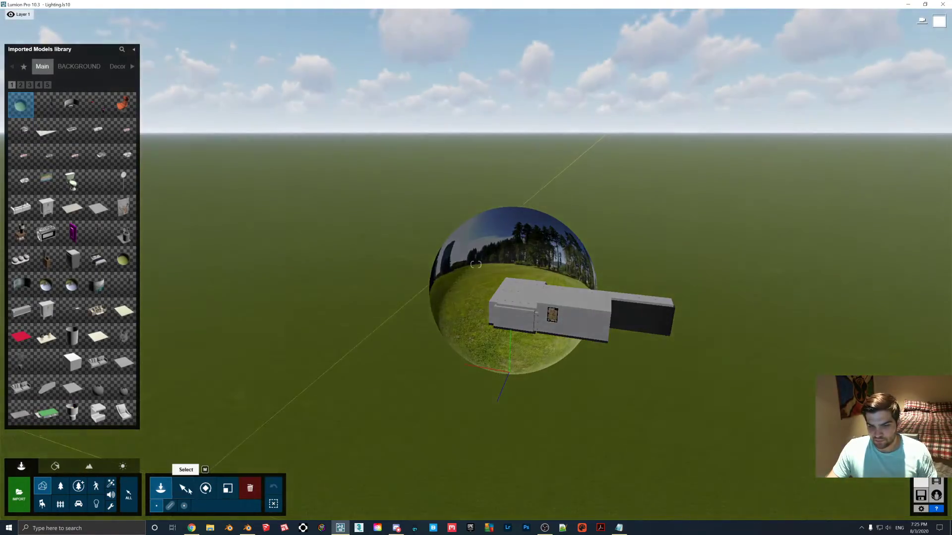
Select the placed sphere and examine how it surrounds the house from outside and inside
{"action": "left_click", "coordinate": [183, 488]}
{"action": "left_click", "coordinate": [565, 213]}
{"action": "right_click_drag", "start_coordinate": [585, 245], "coordinate": [608, 249]}
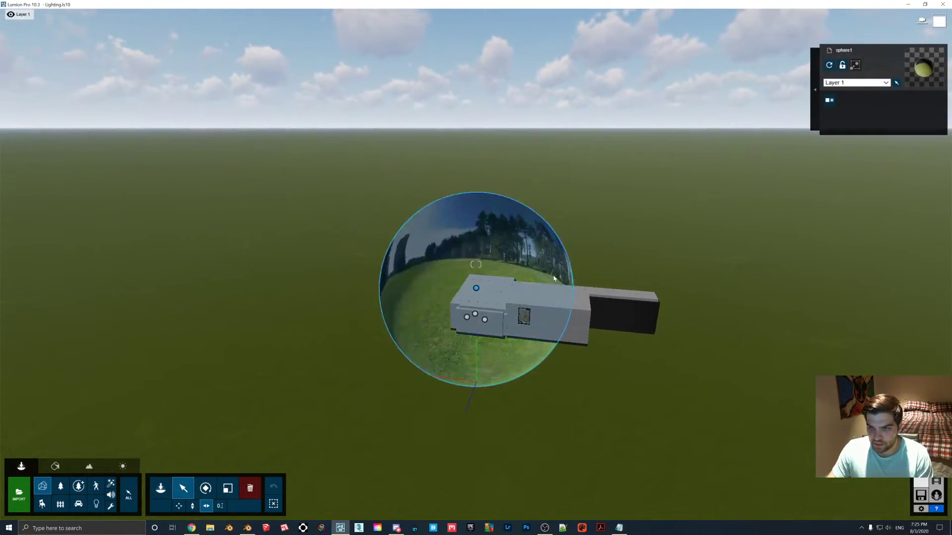
{"action": "right_click_drag", "start_coordinate": [607, 249], "coordinate": [436, 283]}
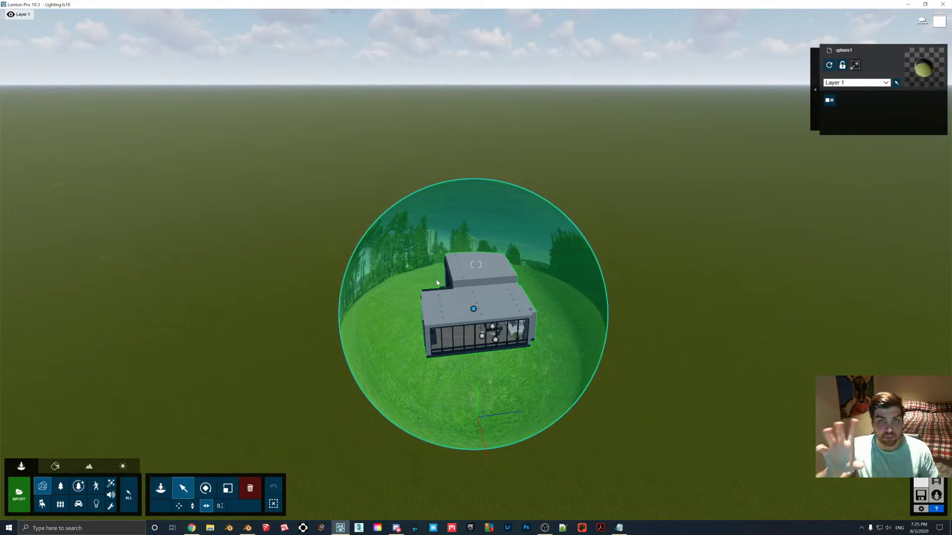
{"action": "scroll", "coordinate": [437, 283], "scroll_direction": "up", "scroll_amount": 10}
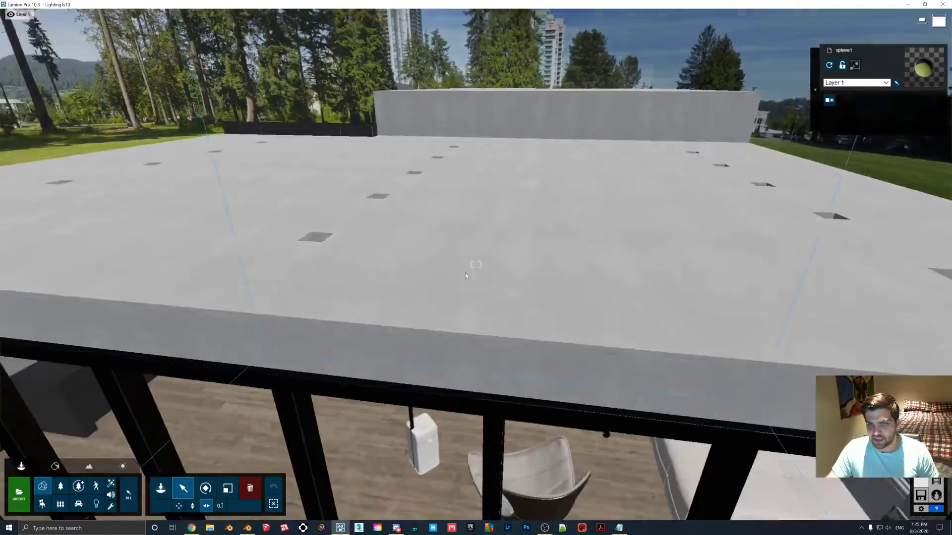
{"action": "right_click_drag", "start_coordinate": [465, 276], "coordinate": [496, 223]}
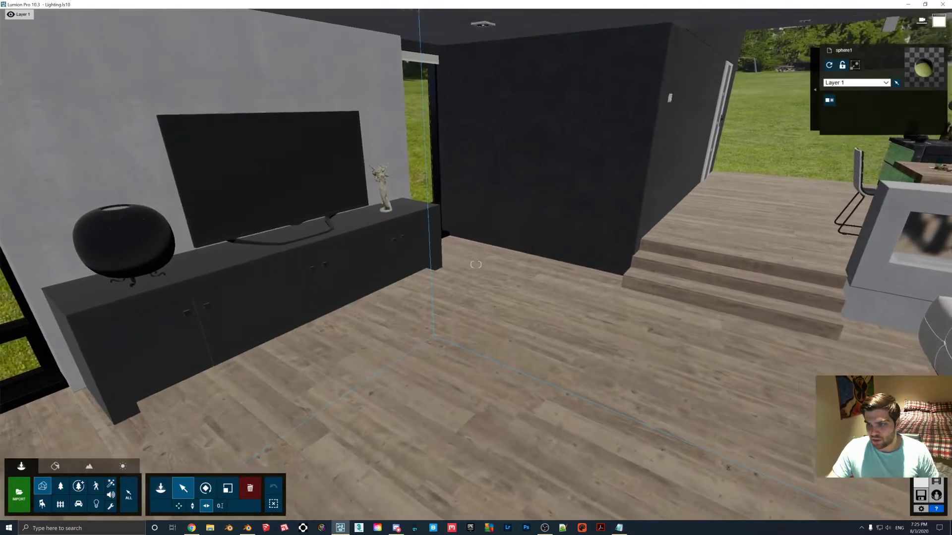
Restore the camera of 3 - Photo and check the panorama through the living room windows
{"action": "left_click", "coordinate": [921, 483]}
{"action": "left_click", "coordinate": [131, 472]}
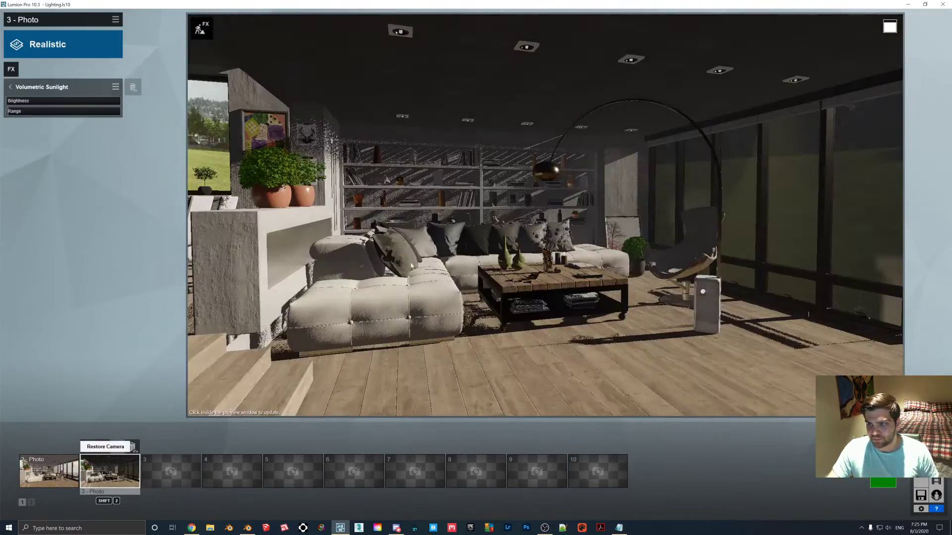
{"action": "right_click_drag", "start_coordinate": [496, 256], "coordinate": [530, 254]}
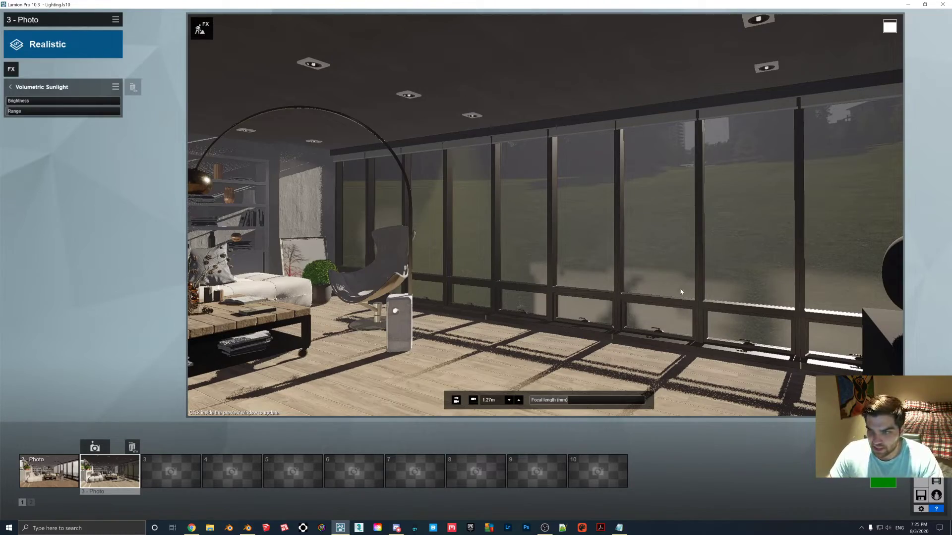
Brighten the sphere's HDRI material in Build mode with a small amount of Emissive and save the material
{"action": "left_click", "coordinate": [936, 453]}
{"action": "key", "text": "s"}
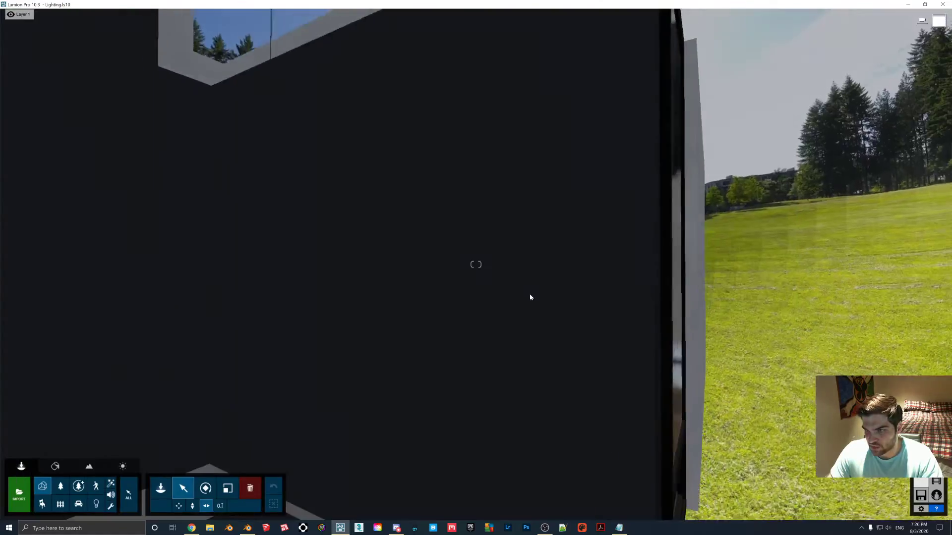
{"action": "right_click_drag", "start_coordinate": [528, 295], "coordinate": [624, 285]}
{"action": "left_click", "coordinate": [55, 466]}
{"action": "left_click", "coordinate": [535, 414]}
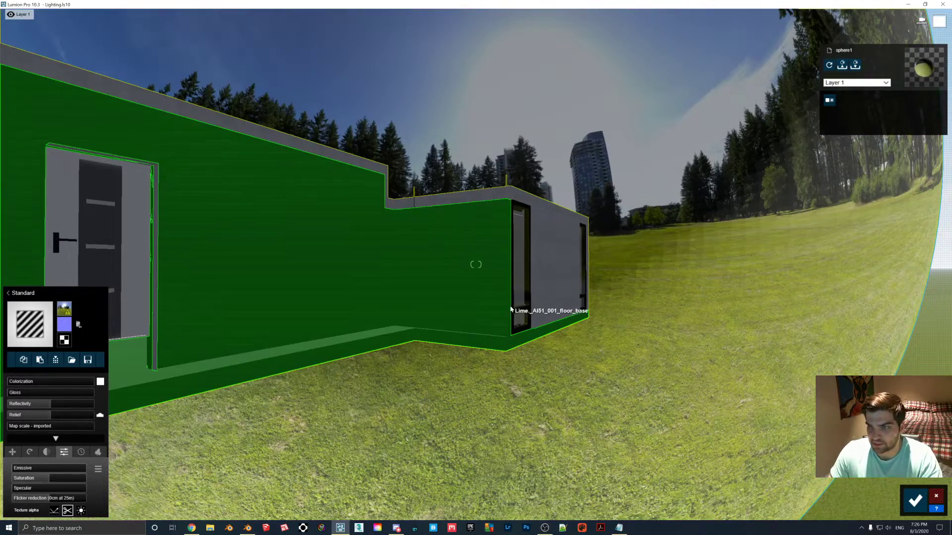
{"action": "right_click_drag", "start_coordinate": [510, 307], "coordinate": [505, 308]}
{"action": "key", "text": "w"}
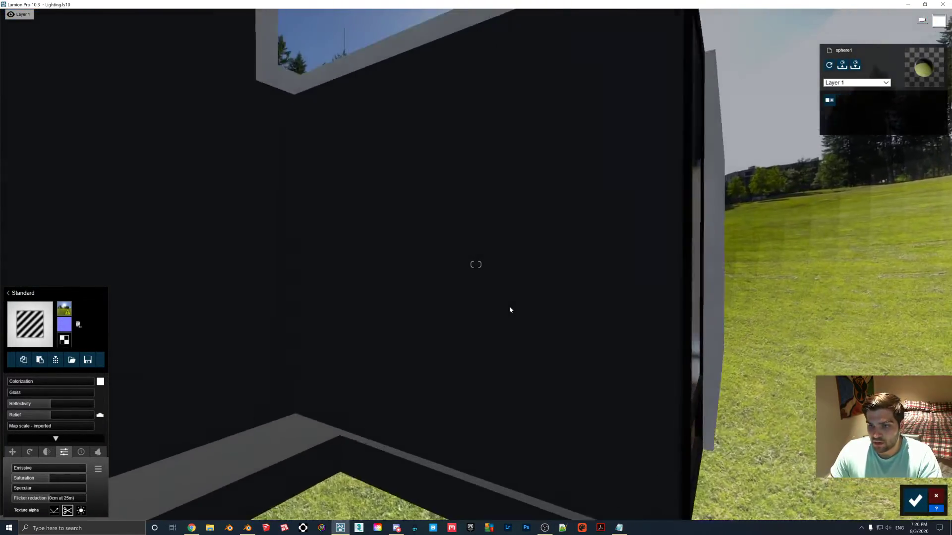
{"action": "key", "text": "s"}
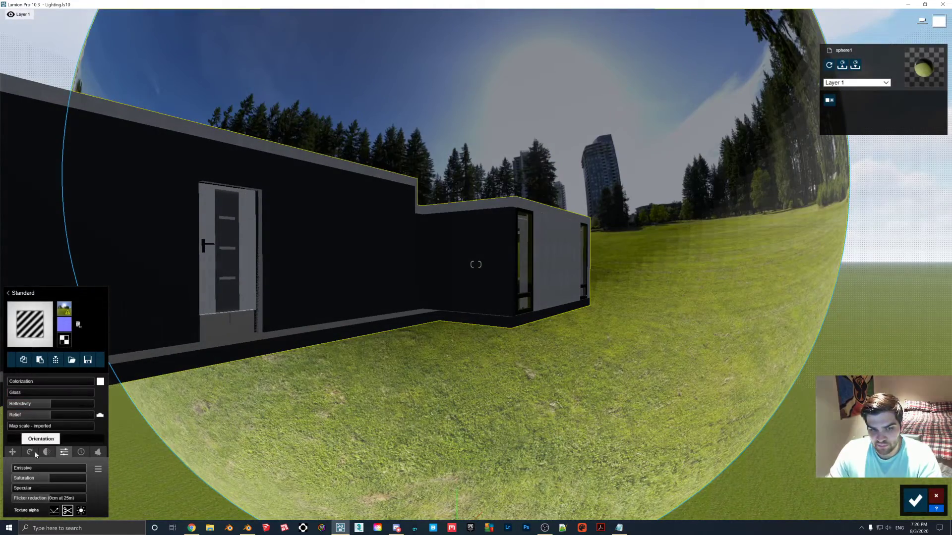
{"action": "left_click_drag", "start_coordinate": [16, 469], "coordinate": [23, 469]}
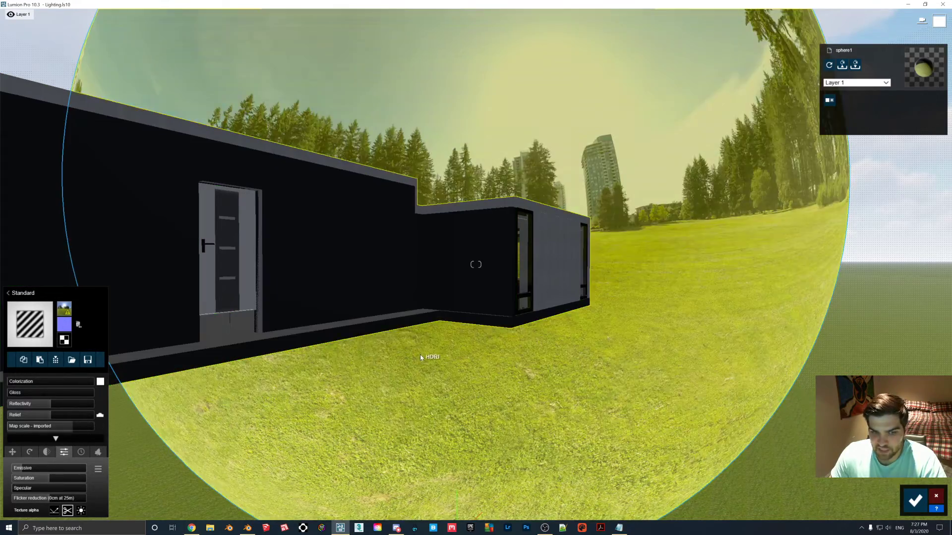
{"action": "key", "text": "s"}
{"action": "left_click", "coordinate": [914, 501]}
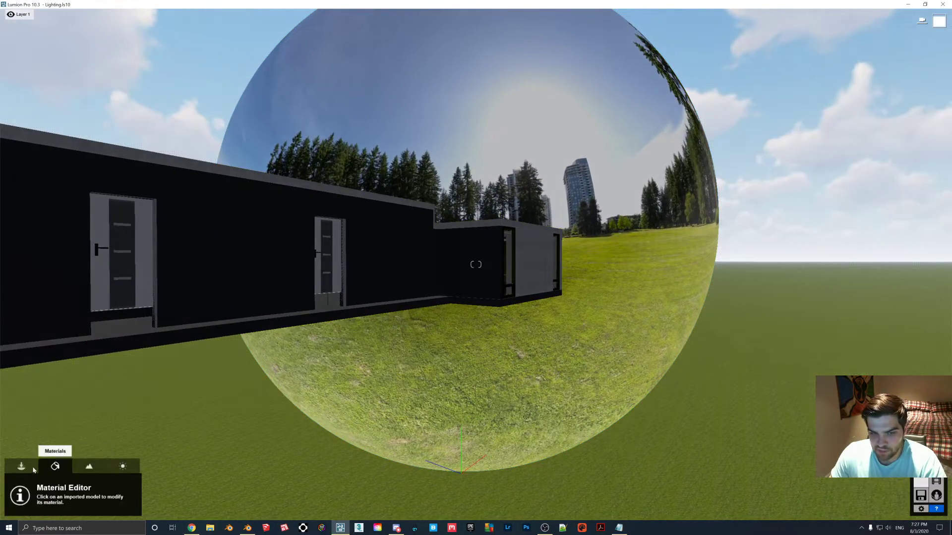
Lower the sphere partly into the ground and scale it up so it encloses the whole house
{"action": "left_click", "coordinate": [193, 505]}
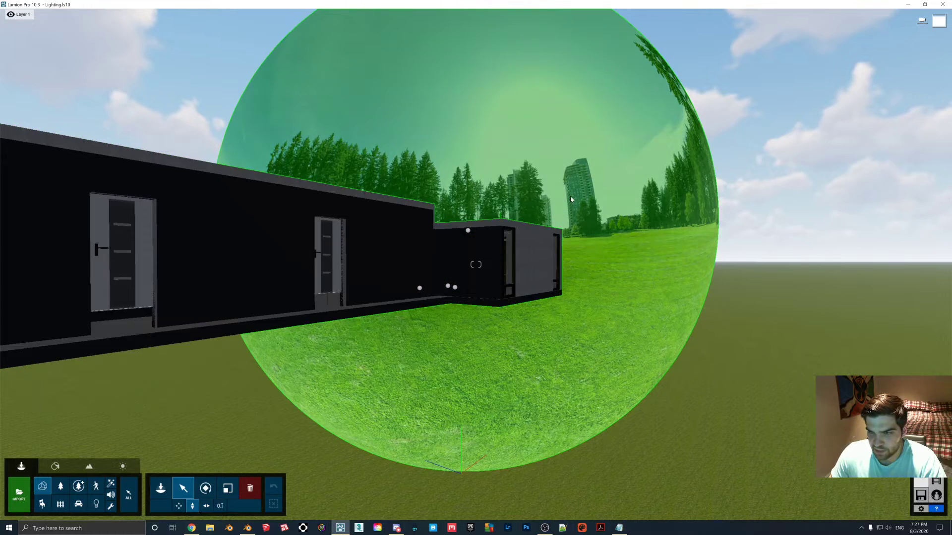
{"action": "left_click_drag", "start_coordinate": [468, 232], "coordinate": [468, 273]}
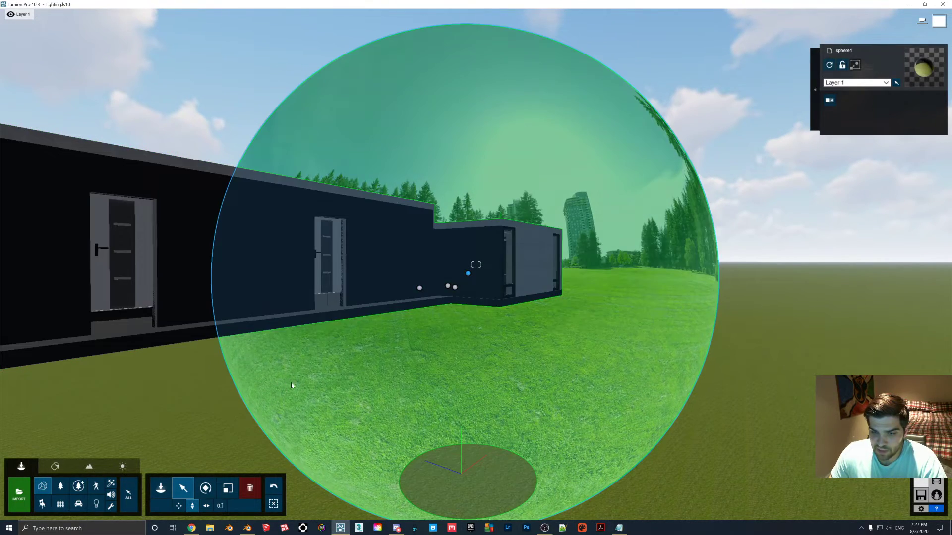
{"action": "left_click", "coordinate": [228, 488]}
{"action": "left_click_drag", "start_coordinate": [469, 270], "coordinate": [490, 247]}
Rotate the sphere's panorama around the house using its orientation settings
{"action": "left_click", "coordinate": [205, 488]}
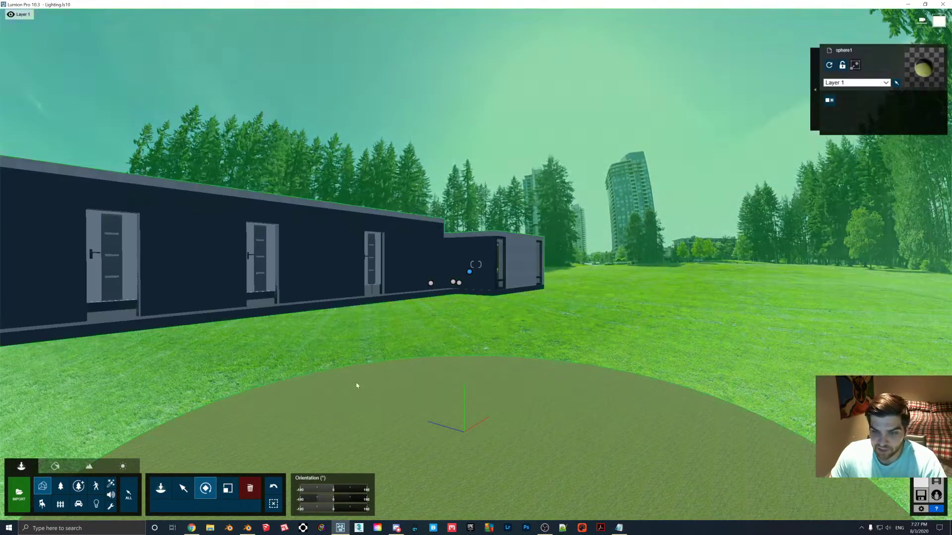
{"action": "mouse_move", "coordinate": [333, 488]}
{"action": "left_mouse_down"}
{"action": "mouse_move", "coordinate": [306, 489]}
{"action": "mouse_move", "coordinate": [345, 487]}
{"action": "left_mouse_up"}
{"action": "left_click_drag", "start_coordinate": [358, 487], "coordinate": [332, 486]}
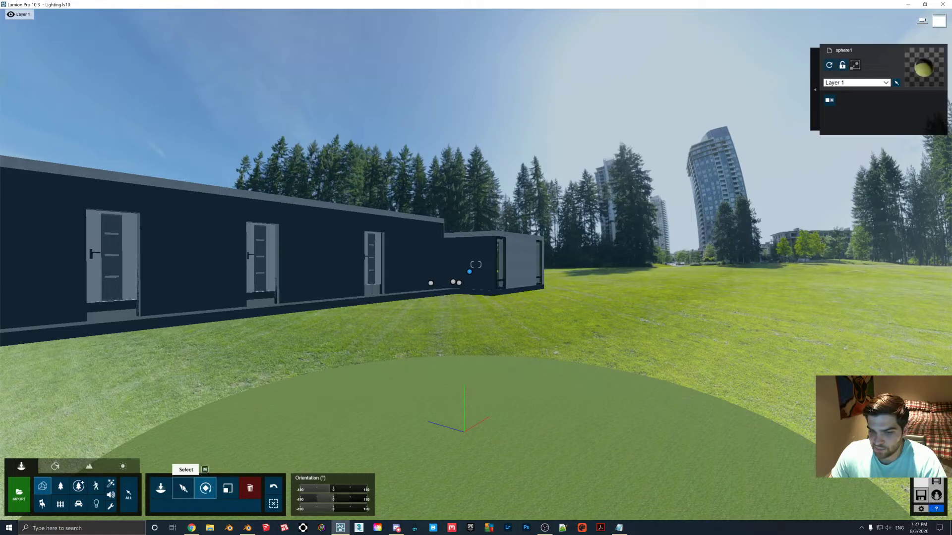
{"action": "left_click", "coordinate": [183, 488]}
Return to the 3 - Photo camera and examine the adjusted panorama through the window wall
{"action": "left_click", "coordinate": [935, 468]}
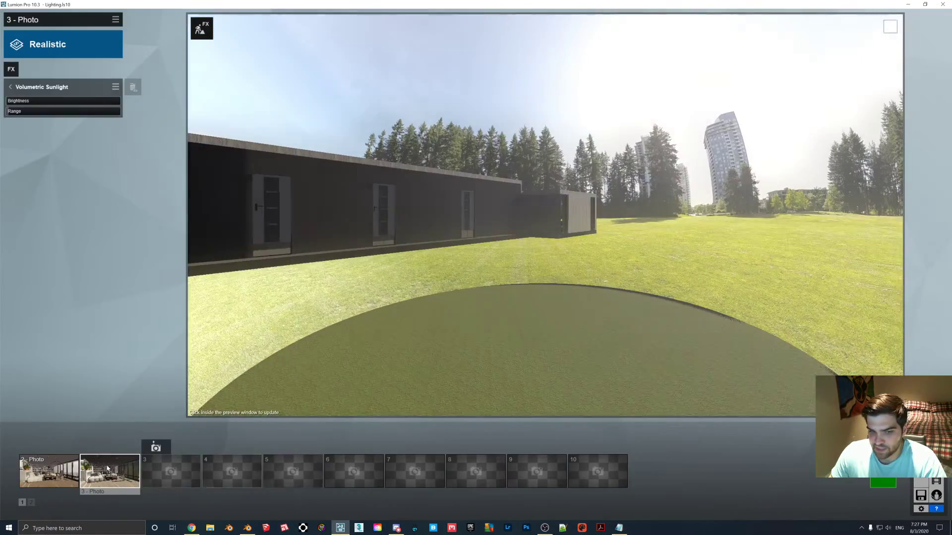
{"action": "left_click", "coordinate": [110, 471]}
{"action": "right_click_drag", "start_coordinate": [284, 186], "coordinate": [700, 187]}
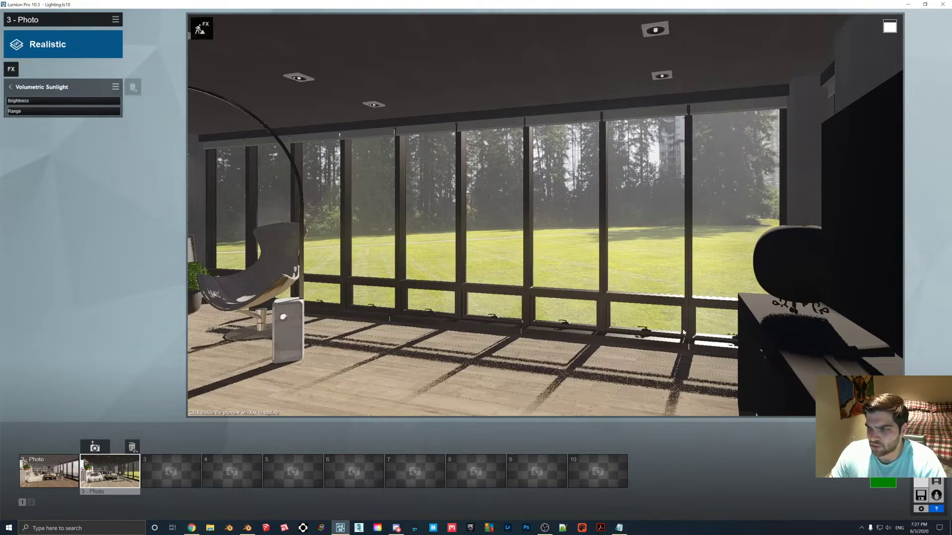
Rotate the sphere's panorama in Build mode and check it through the window wall from the 3 - Photo view
{"action": "left_click", "coordinate": [921, 467]}
{"action": "key", "text": "s"}
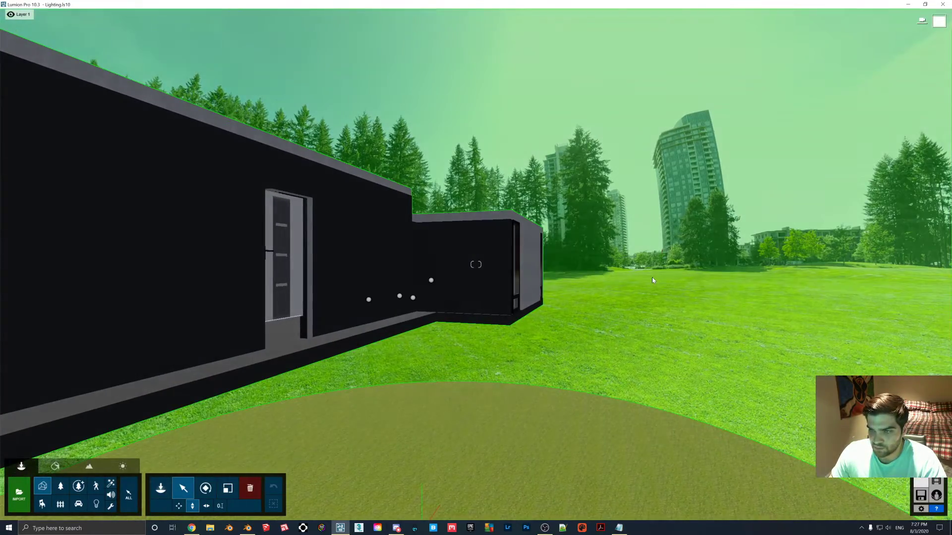
{"action": "left_click", "coordinate": [431, 280]}
{"action": "left_click", "coordinate": [205, 488]}
{"action": "left_click_drag", "start_coordinate": [333, 490], "coordinate": [333, 492]}
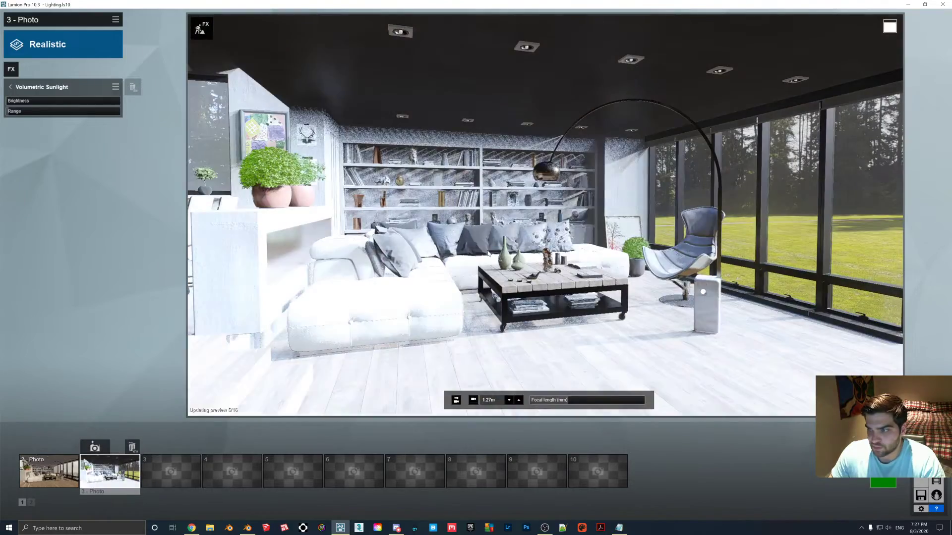
{"action": "right_click_drag", "start_coordinate": [488, 253], "coordinate": [666, 327]}
{"action": "key", "text": "w"}
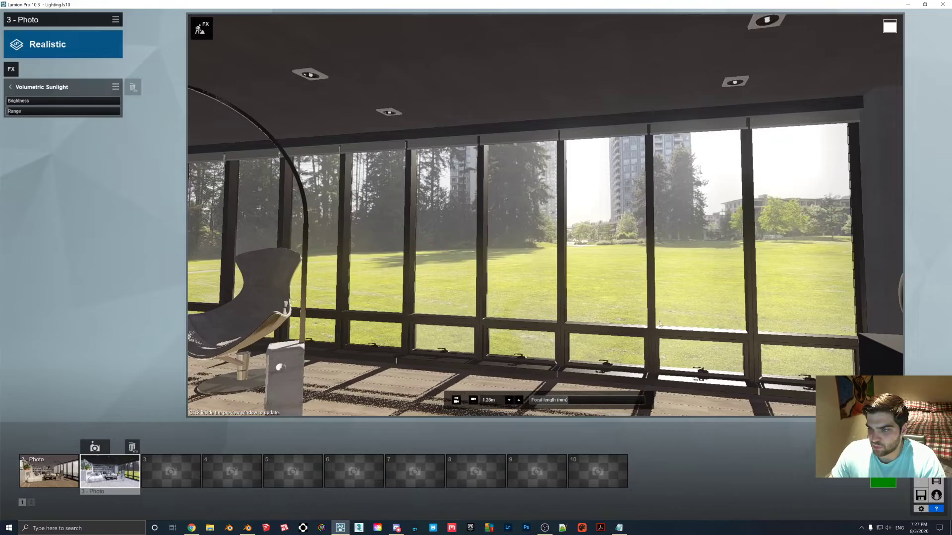
Select the sphere from outside the house in Build mode and lower it slightly into the ground
{"action": "left_click", "coordinate": [921, 479]}
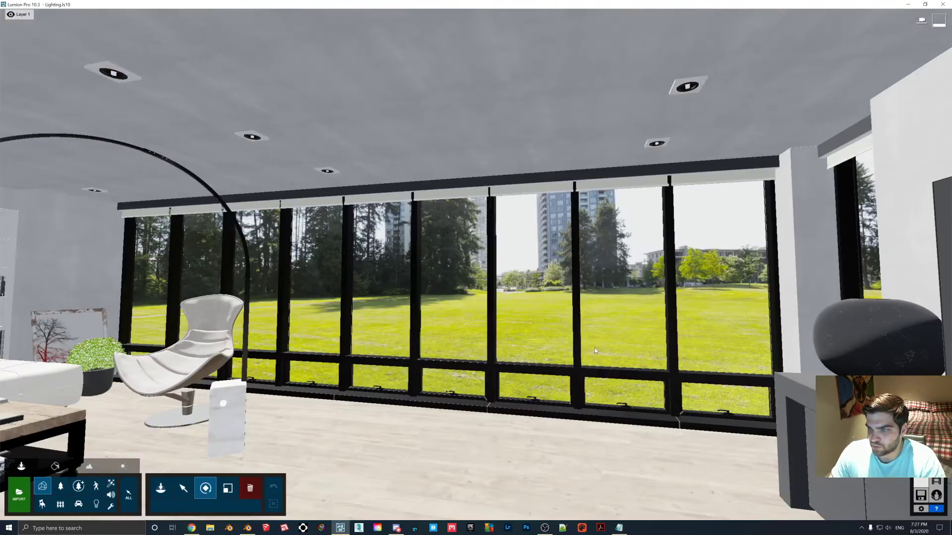
{"action": "key", "text": "s"}
{"action": "right_click_drag", "start_coordinate": [582, 340], "coordinate": [544, 311]}
{"action": "key", "text": "w"}
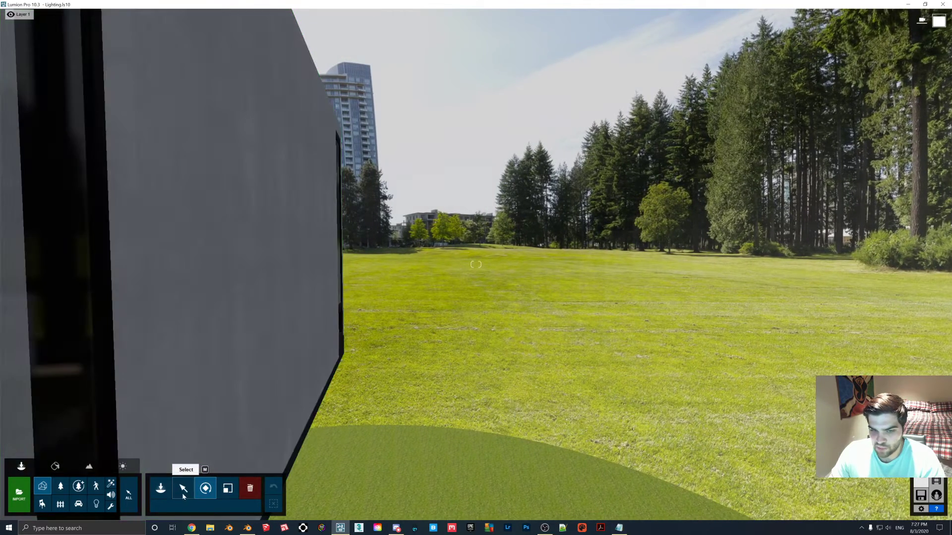
{"action": "left_click", "coordinate": [183, 488]}
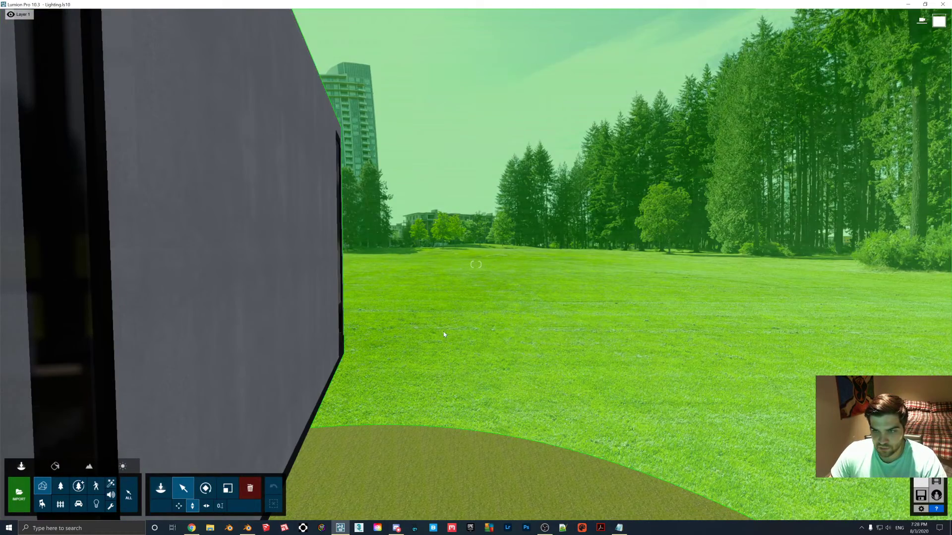
{"action": "left_click", "coordinate": [445, 326]}
{"action": "key", "text": "s"}
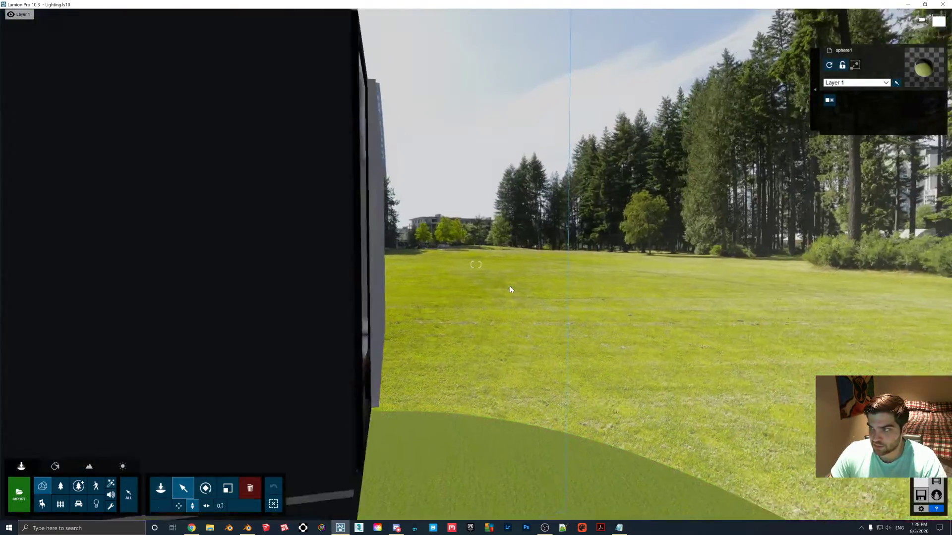
{"action": "key", "text": "w"}
{"action": "right_click_drag", "start_coordinate": [509, 286], "coordinate": [446, 286]}
{"action": "key", "text": "s"}
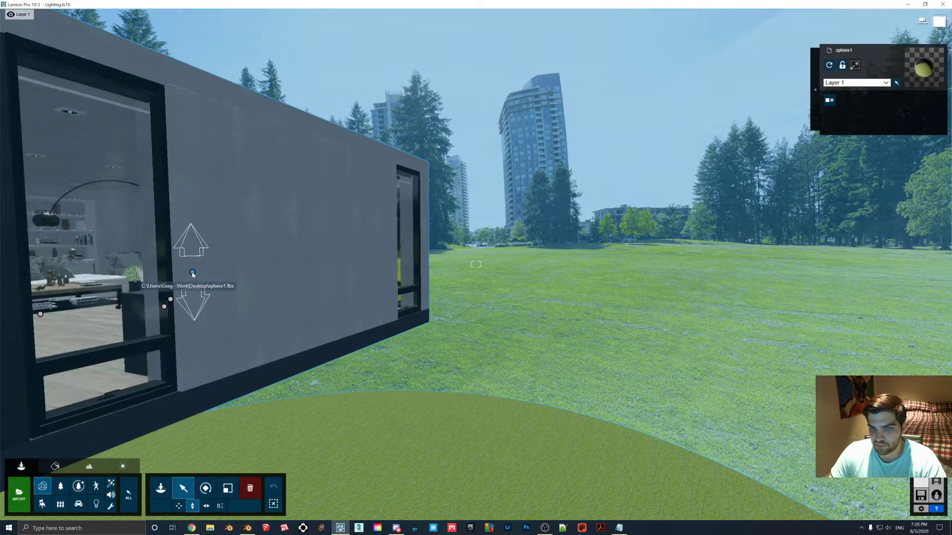
{"action": "mouse_move", "coordinate": [192, 274]}
{"action": "left_mouse_down"}
{"action": "mouse_move", "coordinate": [192, 262]}
{"action": "mouse_move", "coordinate": [192, 281]}
{"action": "left_mouse_up"}
Return to the 3 - Photo camera and frame the living room with the high-rise panorama behind the windows
{"action": "left_click", "coordinate": [935, 468]}
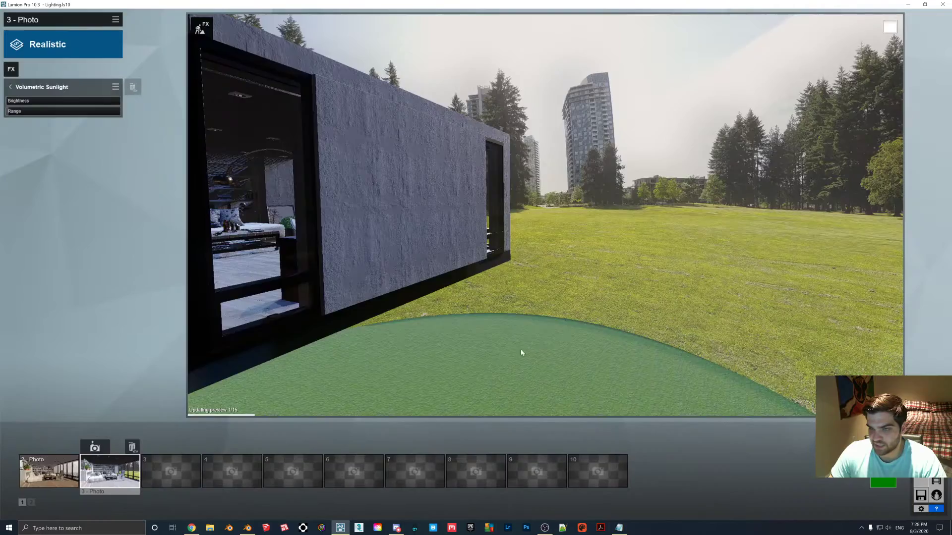
{"action": "left_click", "coordinate": [110, 470]}
{"action": "right_click_drag", "start_coordinate": [490, 256], "coordinate": [644, 256]}
{"action": "right_click_drag", "start_coordinate": [495, 252], "coordinate": [349, 253]}
Render the current photo at 1920x1080 as the JPG background2 on the Desktop and close the finished render
{"action": "left_click", "coordinate": [882, 482]}
{"action": "left_click", "coordinate": [410, 362]}
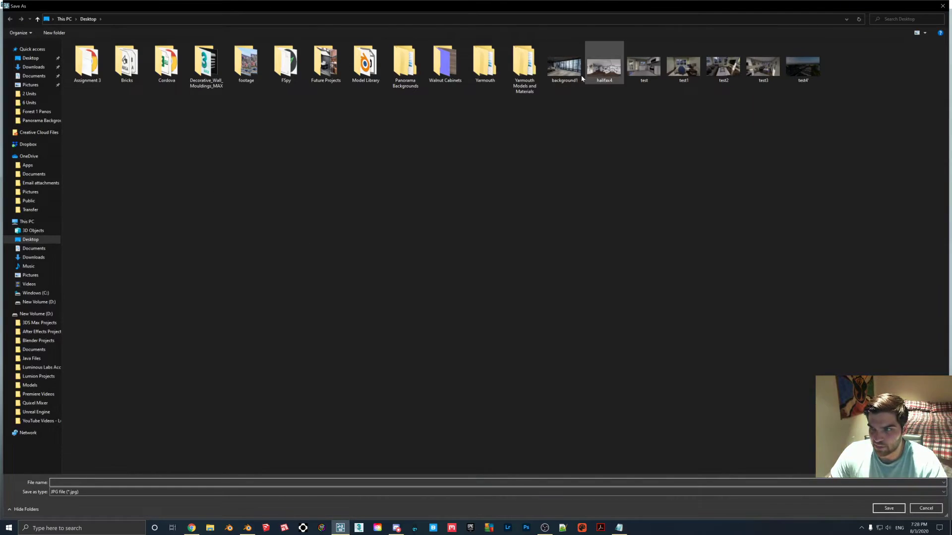
{"action": "left_click", "coordinate": [564, 65]}
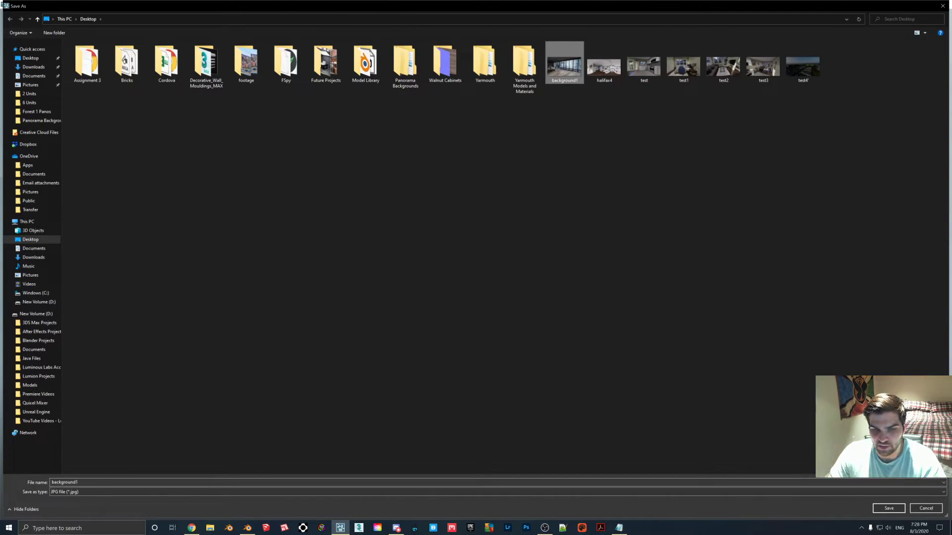
{"action": "key", "text": "Return"}
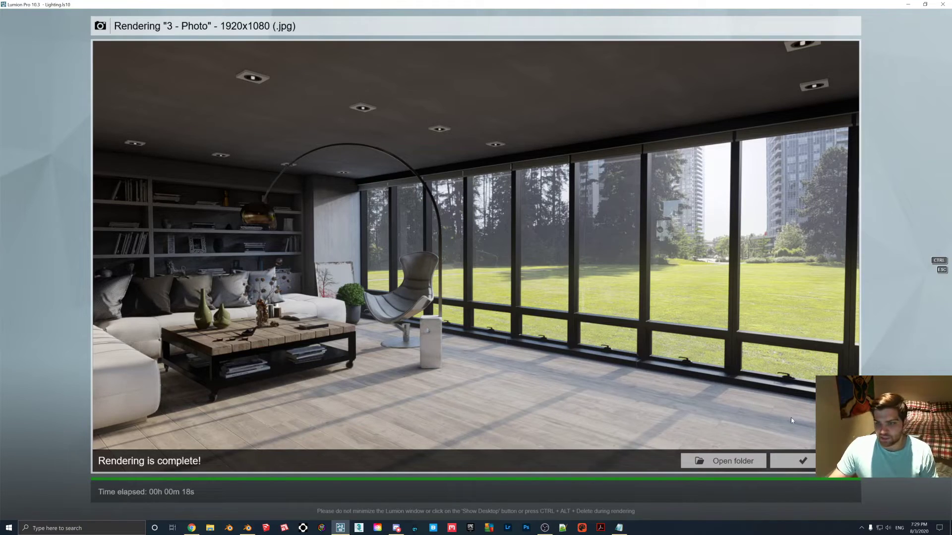
{"action": "left_click", "coordinate": [793, 461]}
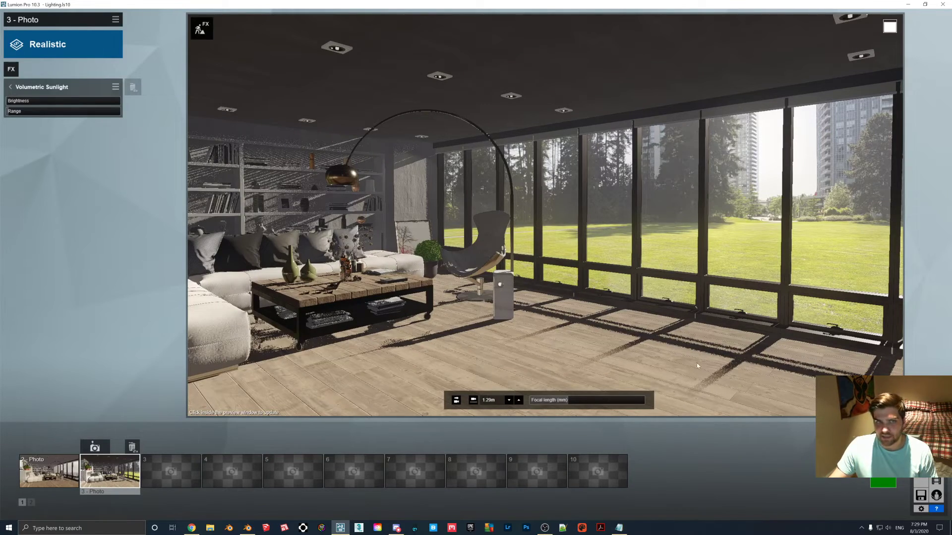
Replace the sphere material's texture with abandoned_tank_farm_04 from the Panorama Backgrounds HDRI folder, remove its normal map and save the changes
{"action": "left_click", "coordinate": [921, 468]}
{"action": "key", "text": "s"}
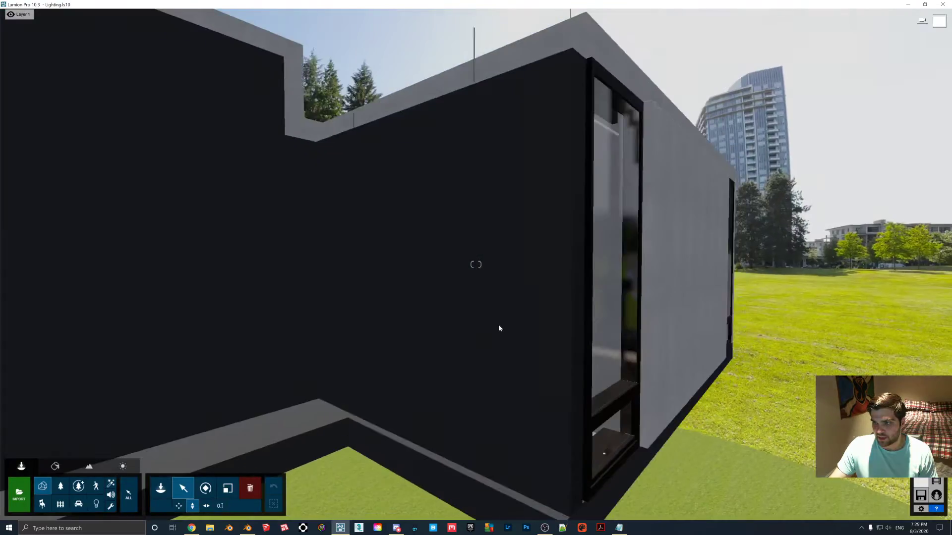
{"action": "right_click_drag", "start_coordinate": [500, 325], "coordinate": [569, 180]}
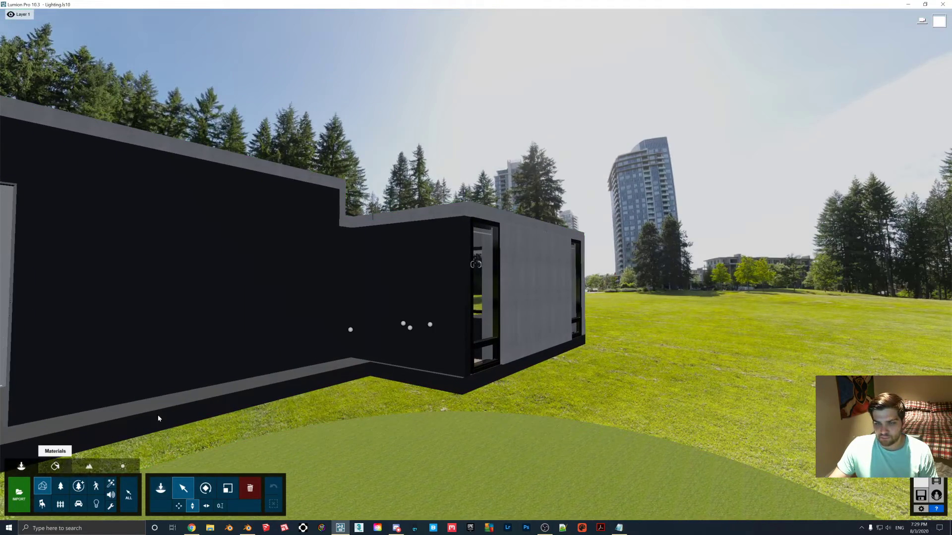
{"action": "left_click", "coordinate": [55, 465]}
{"action": "left_click", "coordinate": [579, 263]}
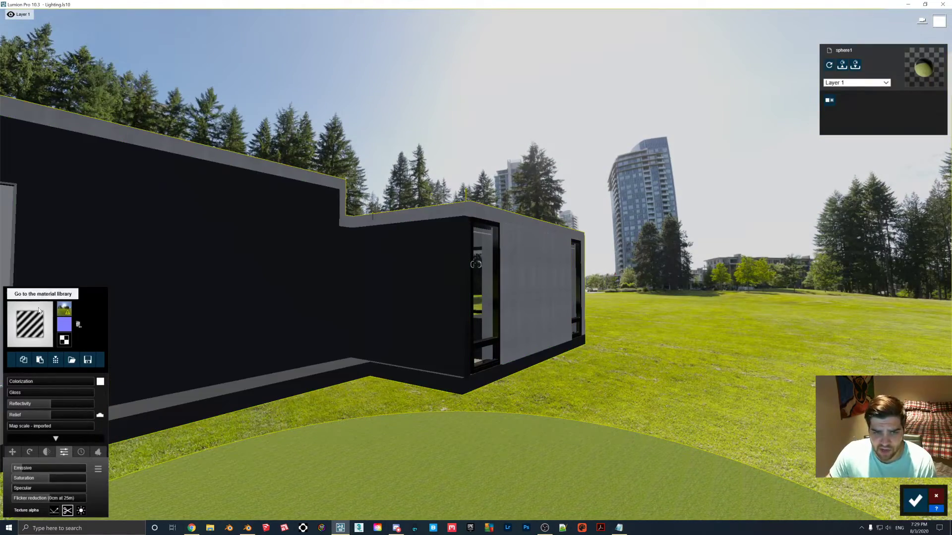
{"action": "left_click", "coordinate": [65, 309]}
{"action": "left_click", "coordinate": [139, 20]}
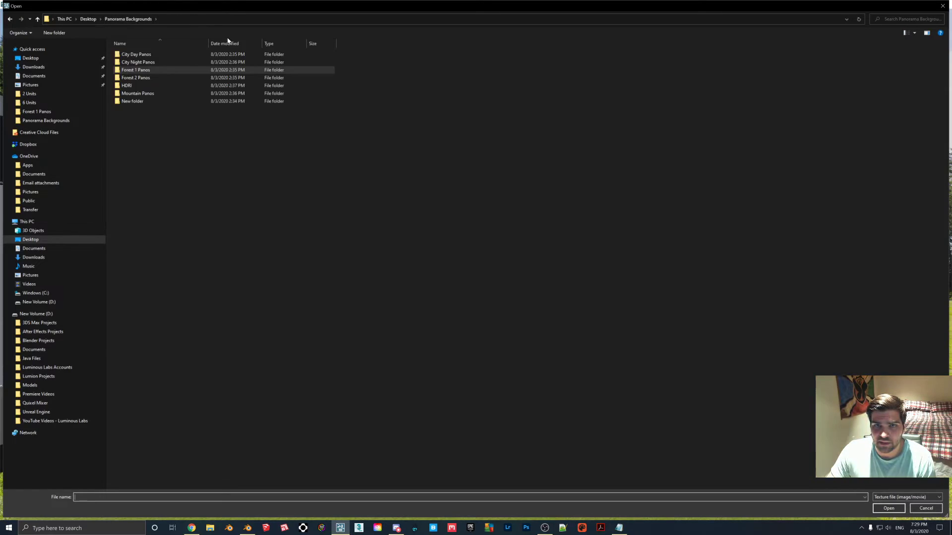
{"action": "double_click", "coordinate": [141, 85]}
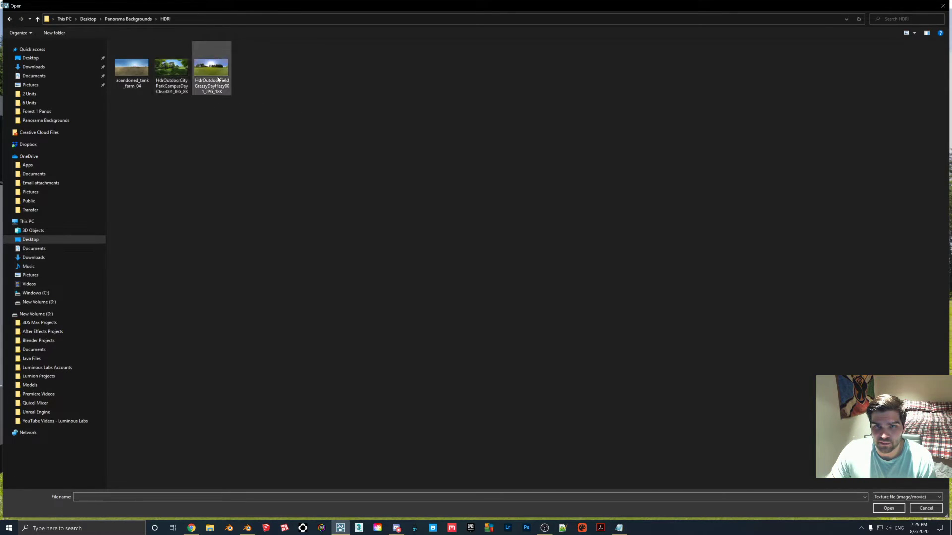
{"action": "double_click", "coordinate": [145, 78]}
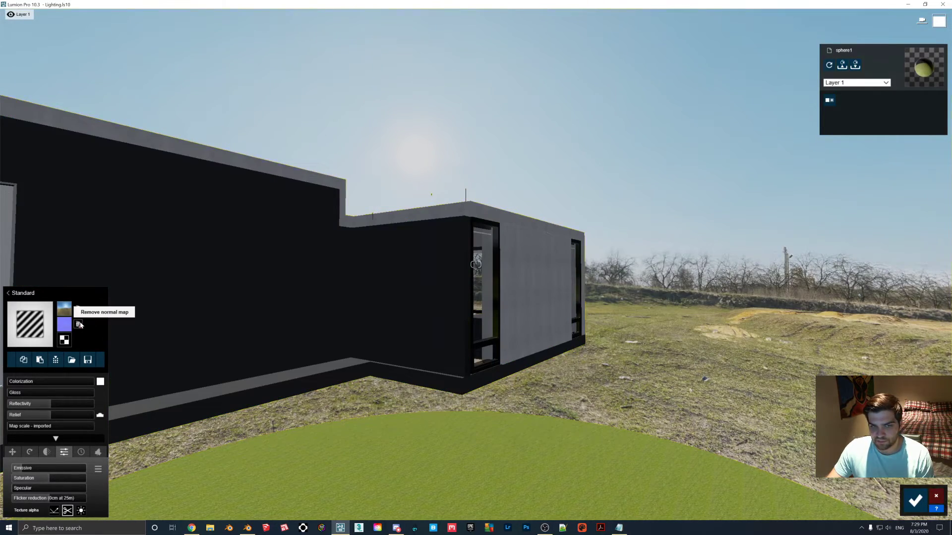
{"action": "left_click", "coordinate": [80, 324]}
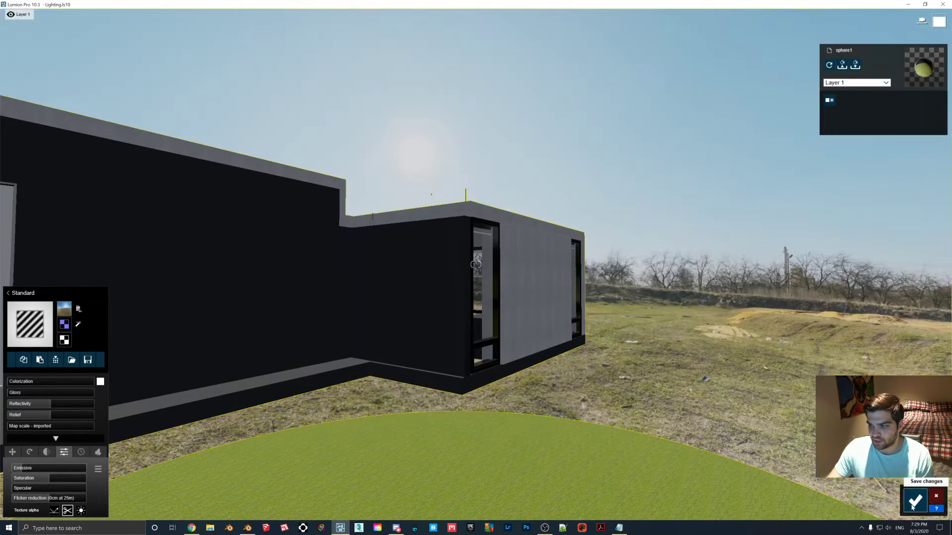
{"action": "left_click", "coordinate": [915, 501]}
Restore the 3 - Photo camera and turn it to show more of the window wall with the bare-field panorama
{"action": "left_click", "coordinate": [921, 481]}
{"action": "left_click", "coordinate": [124, 480]}
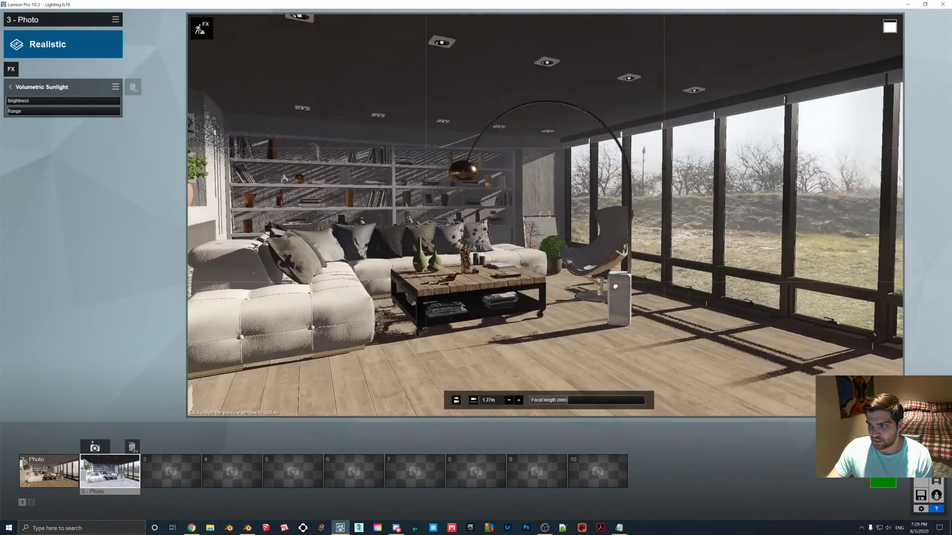
{"action": "right_click_drag", "start_coordinate": [545, 266], "coordinate": [634, 264]}
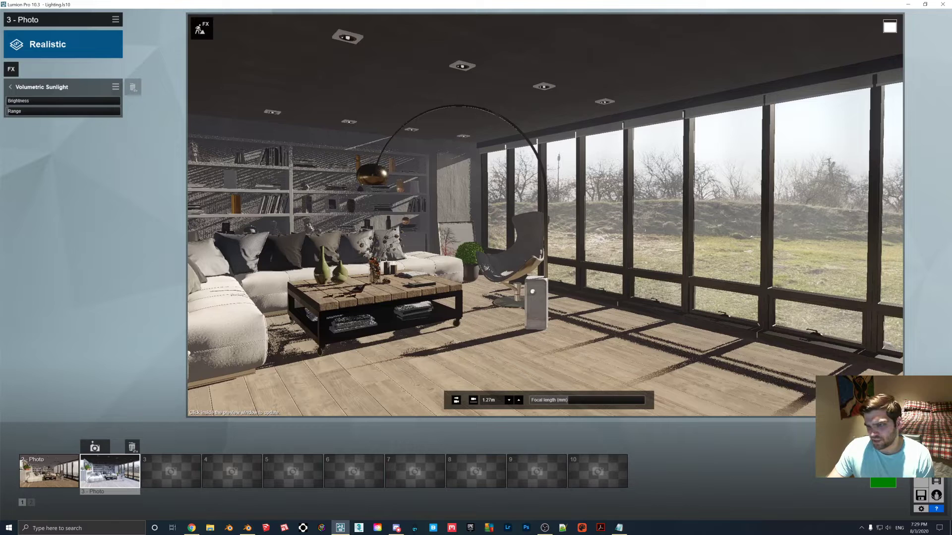
Render the bare-field view at 1920x1080 as the JPG background3 on the Desktop and refresh the photo preview
{"action": "left_click", "coordinate": [883, 483]}
{"action": "left_click", "coordinate": [432, 361]}
{"action": "left_click", "coordinate": [604, 64]}
{"action": "key", "text": "Return"}
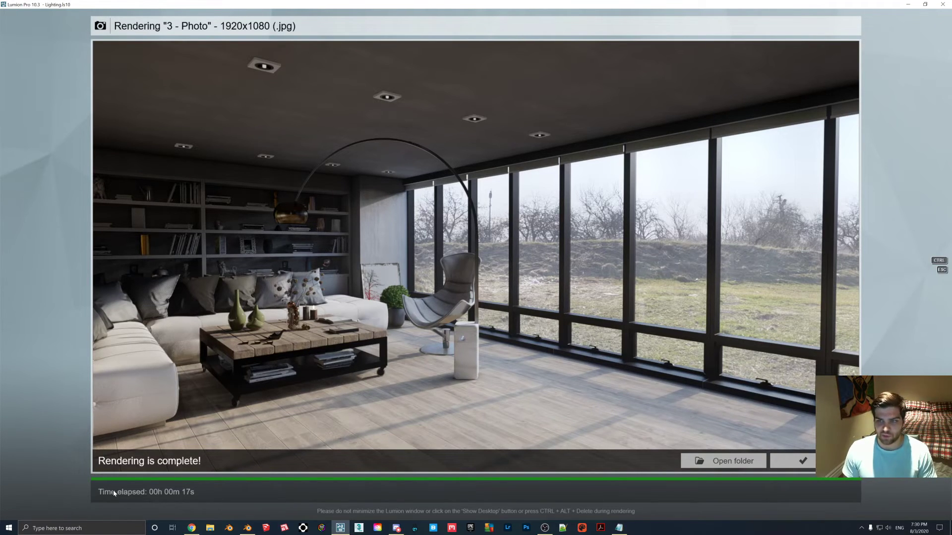
{"action": "left_click", "coordinate": [793, 461]}
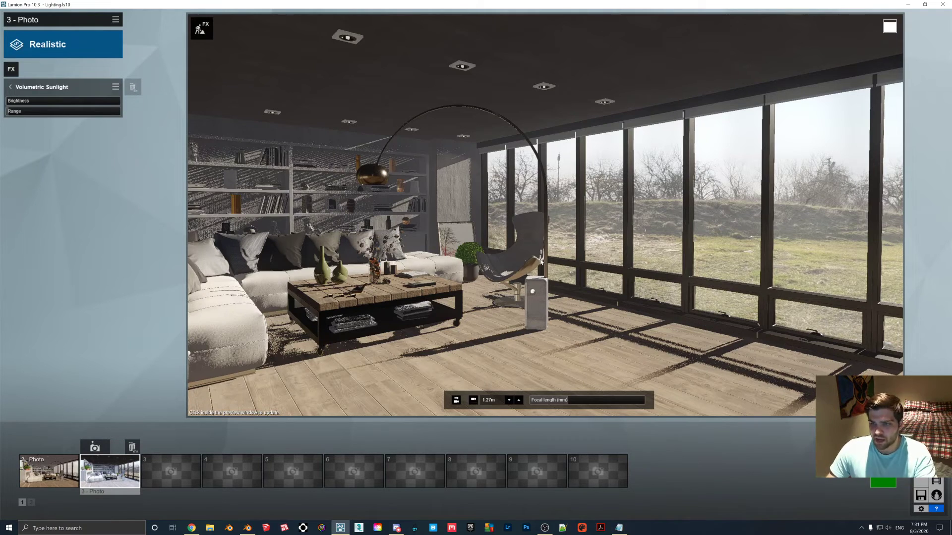
{"action": "left_click", "coordinate": [511, 261]}
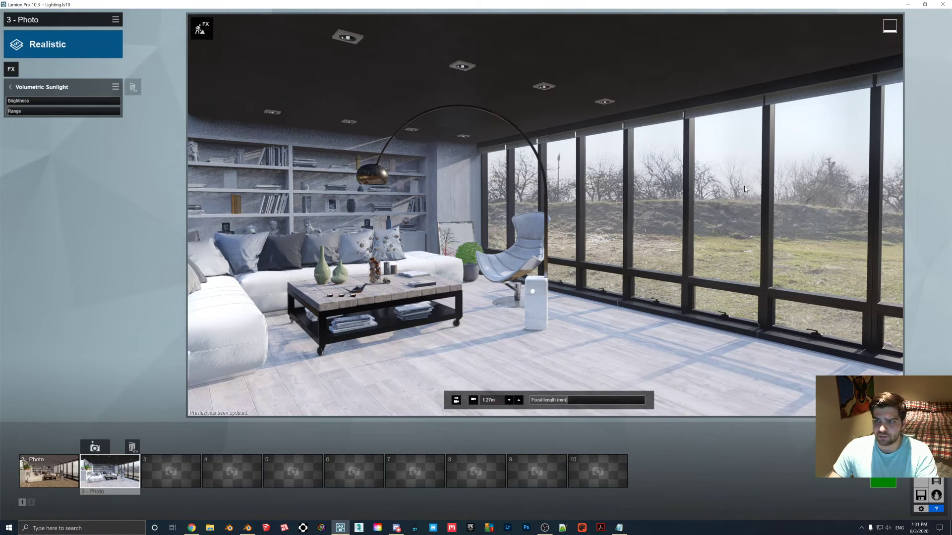
Minimise the open programs to reach the desktop, then play testvideo and close it
{"action": "left_click", "coordinate": [908, 4]}
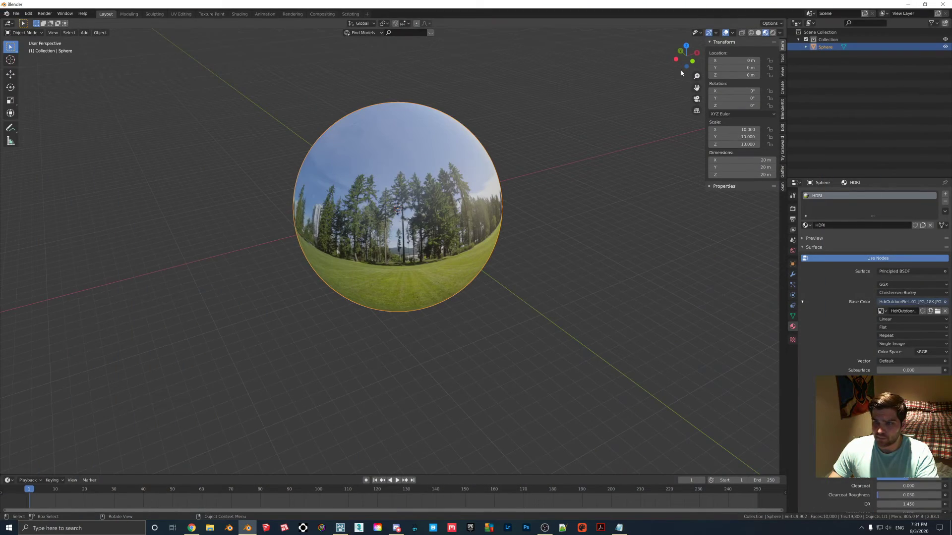
{"action": "left_click", "coordinate": [908, 4]}
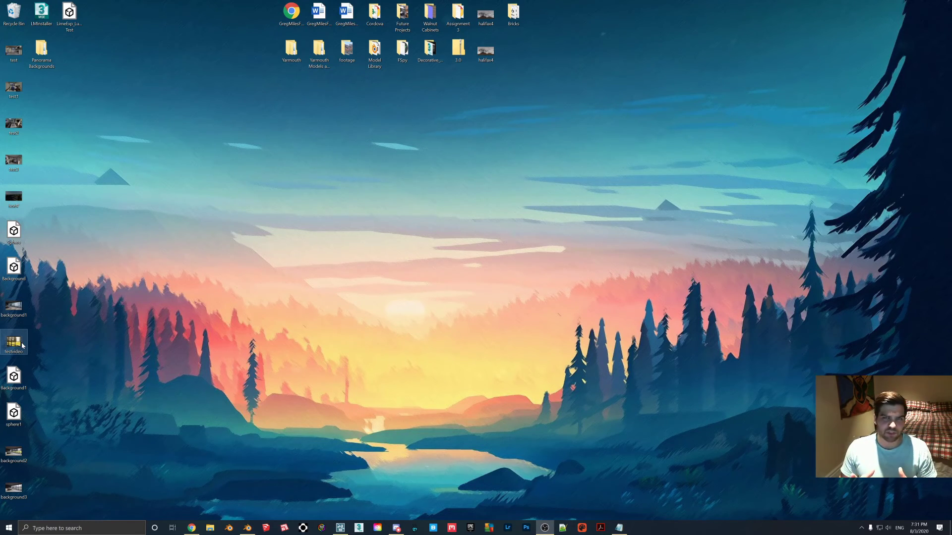
{"action": "double_click", "coordinate": [22, 345]}
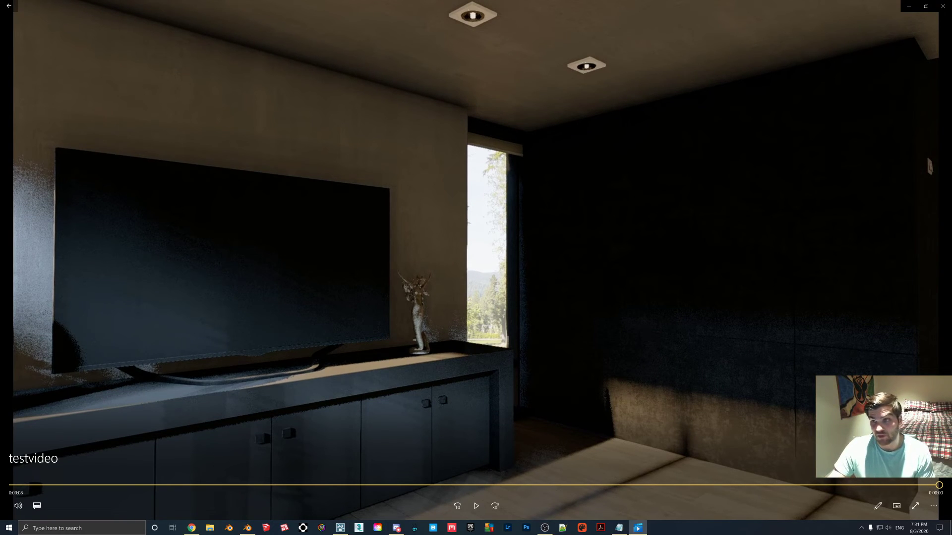
{"action": "left_click", "coordinate": [943, 6]}
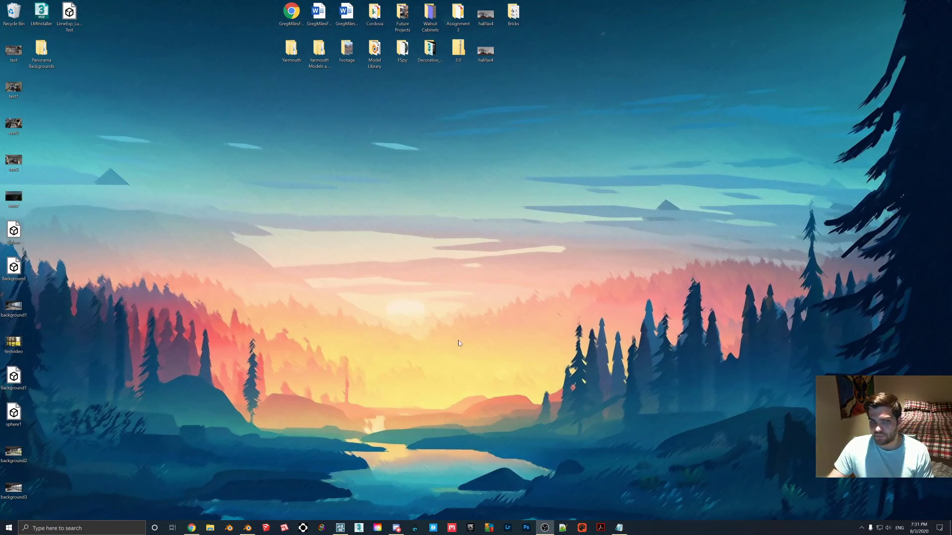